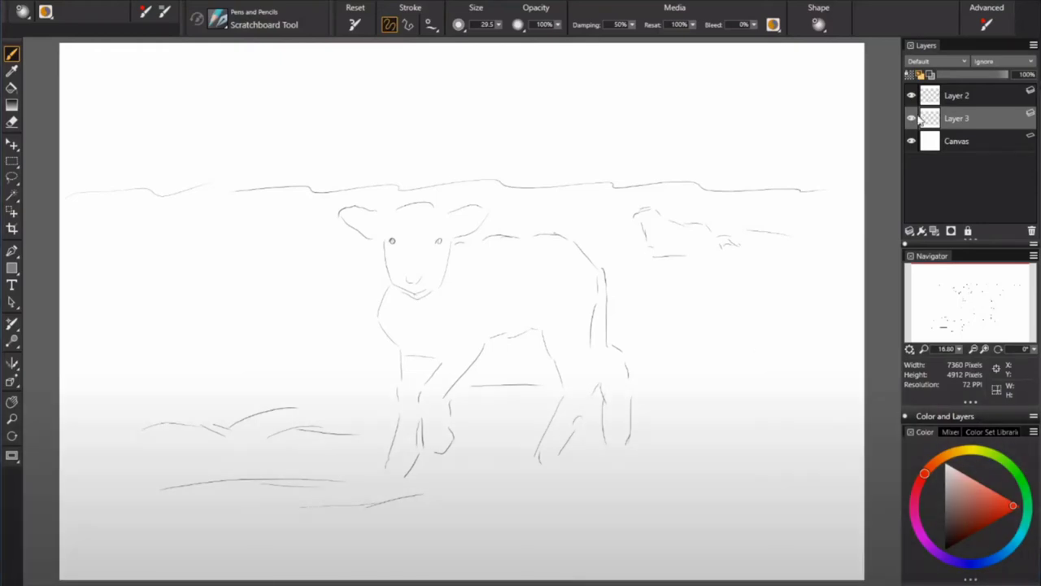
Step: Fill the lamb's ears, face, neck, chest and front leg with flat orange
mouse_move(337, 210)
mouse_down()
mouse_move(395, 214)
mouse_move(431, 232)
mouse_move(431, 313)
mouse_up()
drag(394, 281, 411, 351)
drag(419, 297, 398, 476)
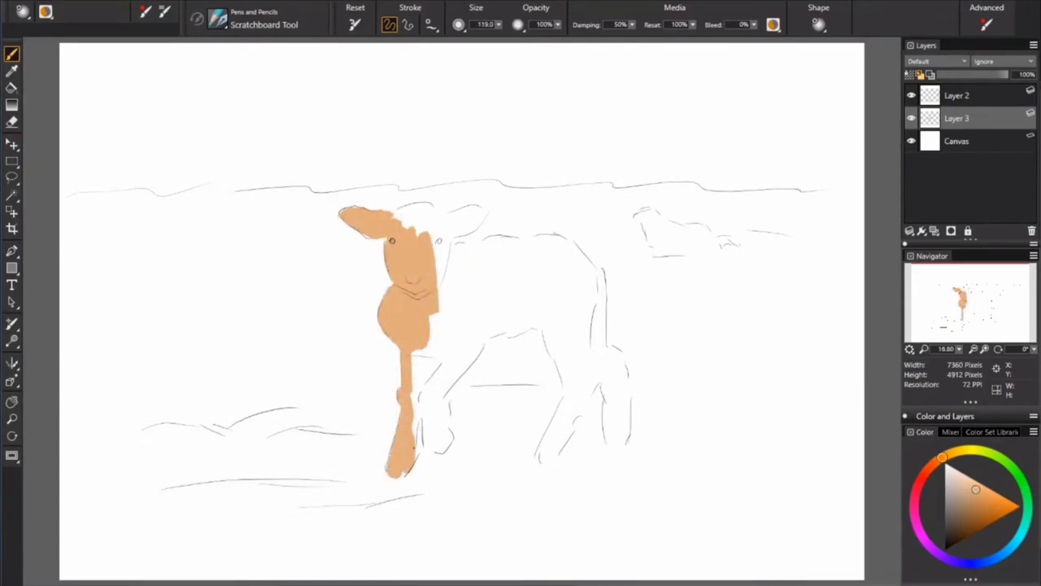
drag(452, 362, 422, 407)
drag(435, 309, 446, 350)
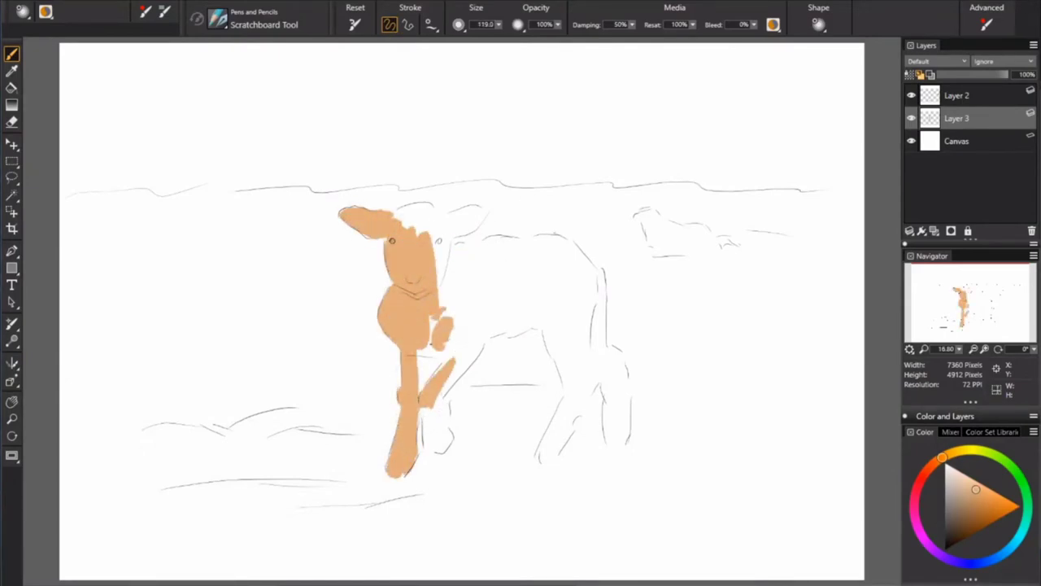
drag(451, 293, 439, 358)
mouse_move(395, 214)
mouse_down()
mouse_move(487, 213)
mouse_move(407, 240)
mouse_move(443, 288)
mouse_up()
Step: Fill the raised foreleg, hind legs, haunch and back, then start a note on a new layer
mouse_move(479, 333)
mouse_down()
mouse_move(435, 382)
mouse_move(425, 439)
mouse_move(440, 452)
mouse_move(514, 322)
mouse_move(569, 361)
mouse_move(543, 463)
mouse_up()
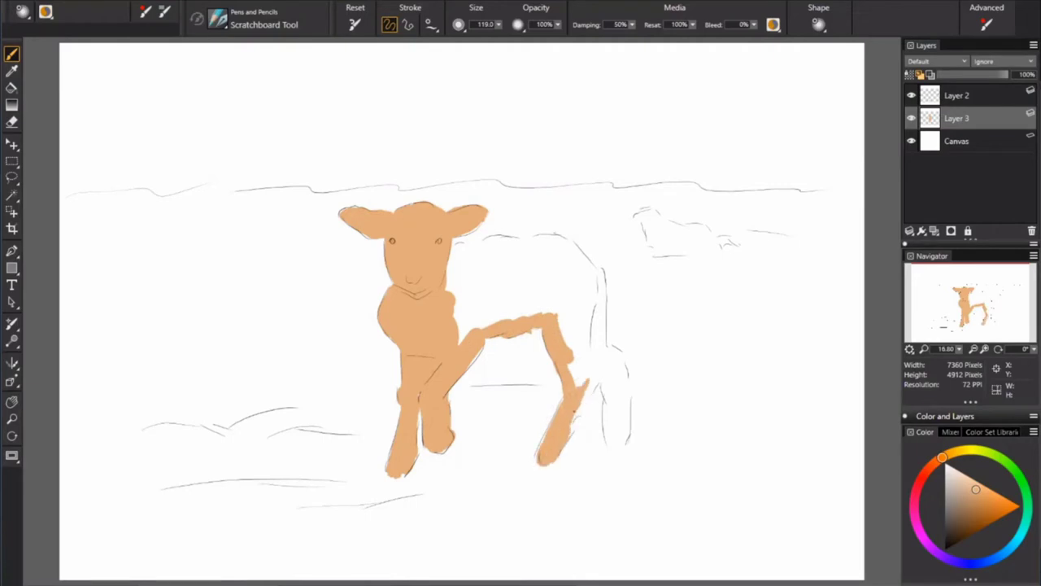
drag(573, 379, 589, 431)
drag(606, 370, 627, 447)
drag(594, 281, 578, 389)
mouse_move(452, 248)
mouse_down()
mouse_move(537, 237)
mouse_move(594, 272)
mouse_move(455, 277)
mouse_move(572, 322)
mouse_up()
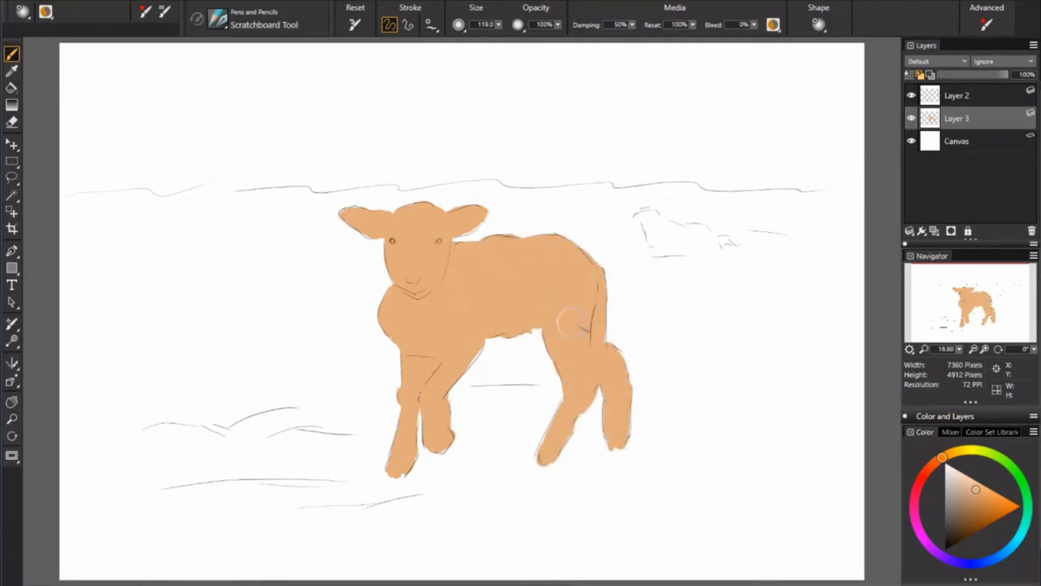
click(935, 232)
mouse_move(145, 77)
mouse_down()
mouse_move(150, 118)
mouse_move(374, 81)
mouse_move(757, 82)
mouse_move(366, 140)
mouse_move(463, 135)
mouse_up()
Step: Finish the note about the lamb's form, then paint lighter orange over the ears and face
mouse_move(496, 109)
mouse_down()
mouse_move(615, 134)
mouse_move(703, 130)
mouse_up()
drag(492, 150, 659, 175)
click(956, 141)
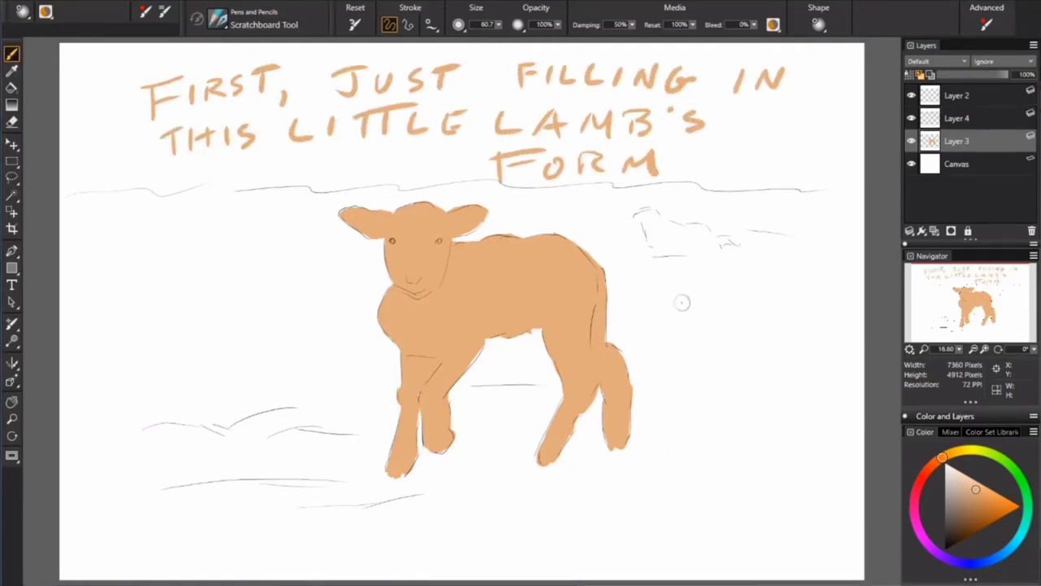
drag(350, 216, 382, 232)
drag(452, 213, 482, 232)
mouse_move(389, 251)
mouse_down()
mouse_move(435, 313)
mouse_move(431, 342)
mouse_up()
Step: Shade the lamb's chest, front legs, shoulder, body and rear thigh in darker orange
mouse_move(394, 294)
mouse_down()
mouse_move(402, 346)
mouse_move(447, 354)
mouse_up()
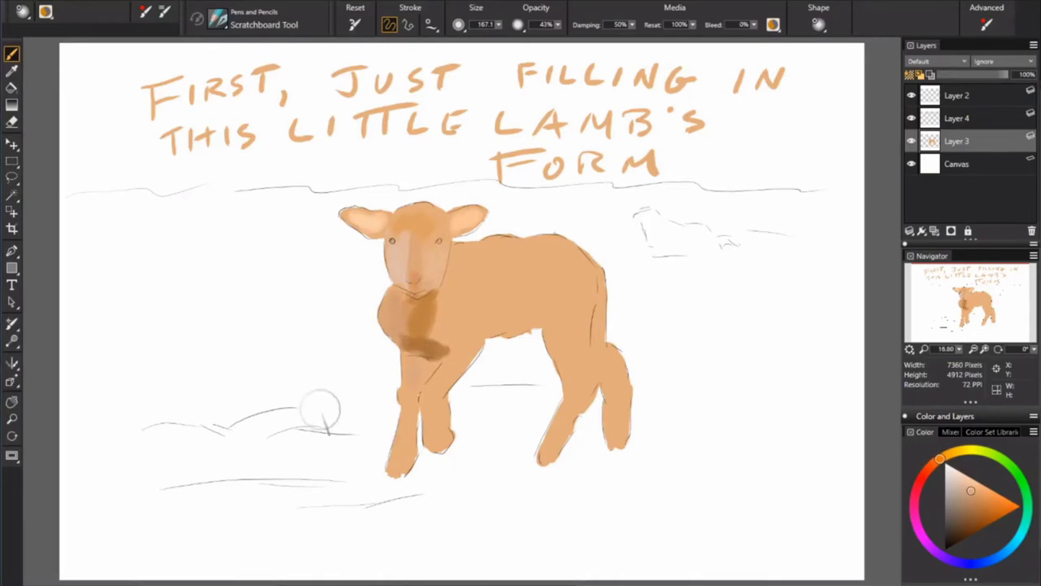
mouse_move(404, 406)
mouse_down()
mouse_move(397, 472)
mouse_move(435, 414)
mouse_move(439, 447)
mouse_move(468, 342)
mouse_move(427, 280)
mouse_move(497, 306)
mouse_move(463, 337)
mouse_up()
drag(573, 342, 574, 386)
drag(577, 305, 569, 346)
drag(524, 276, 545, 325)
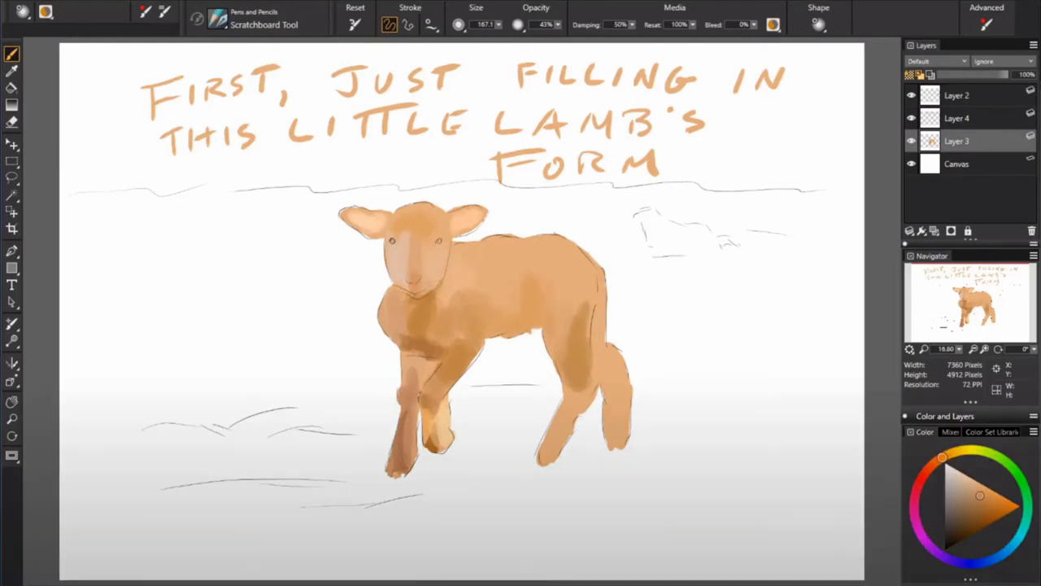
mouse_move(581, 285)
mouse_down()
mouse_move(606, 350)
mouse_move(549, 460)
mouse_up()
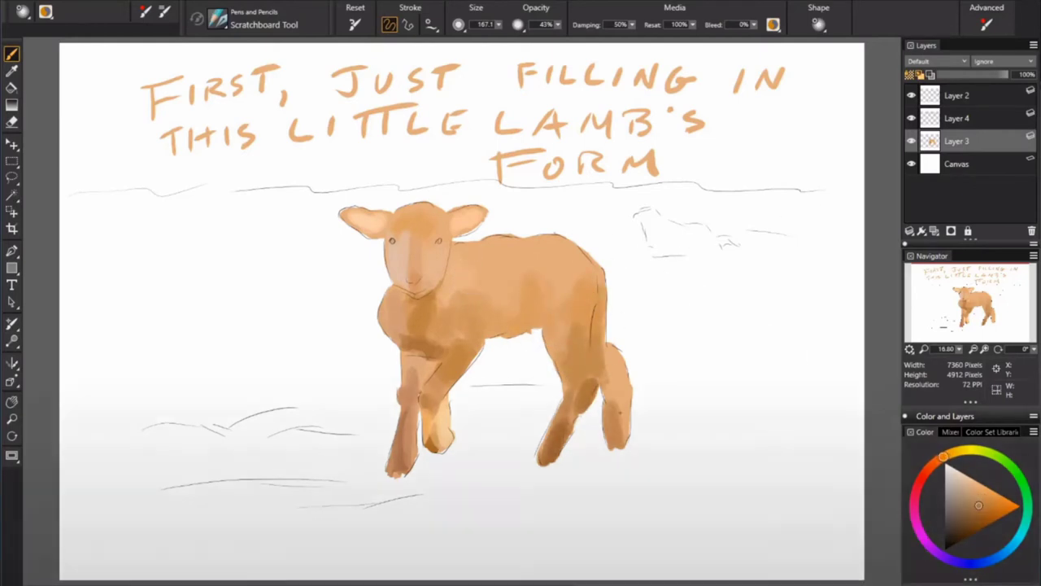
Step: Smear the front lower leg, belly and hind leg with a blender to soften the shading
alt+click(448, 275)
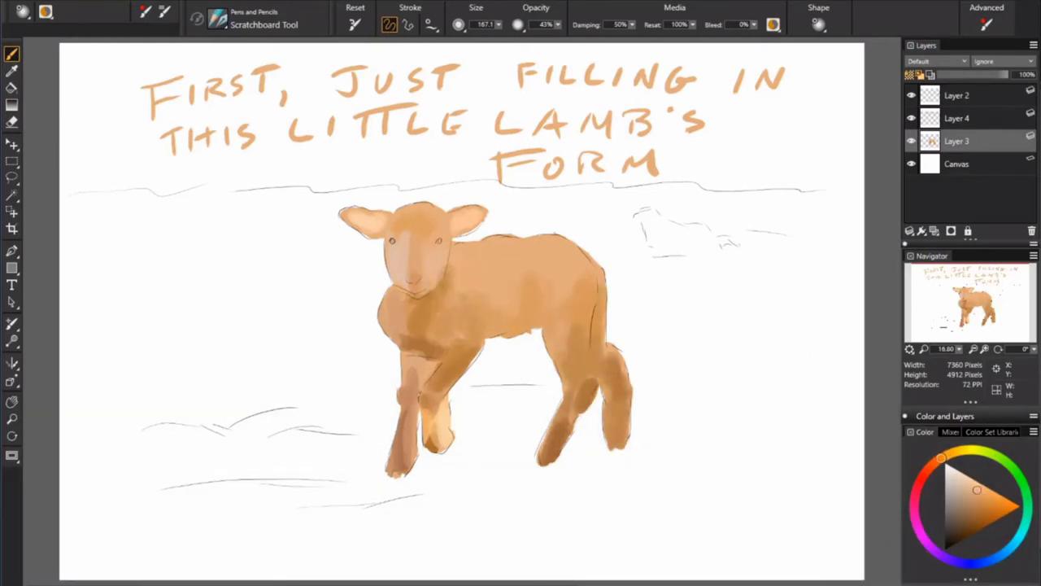
key(slash)
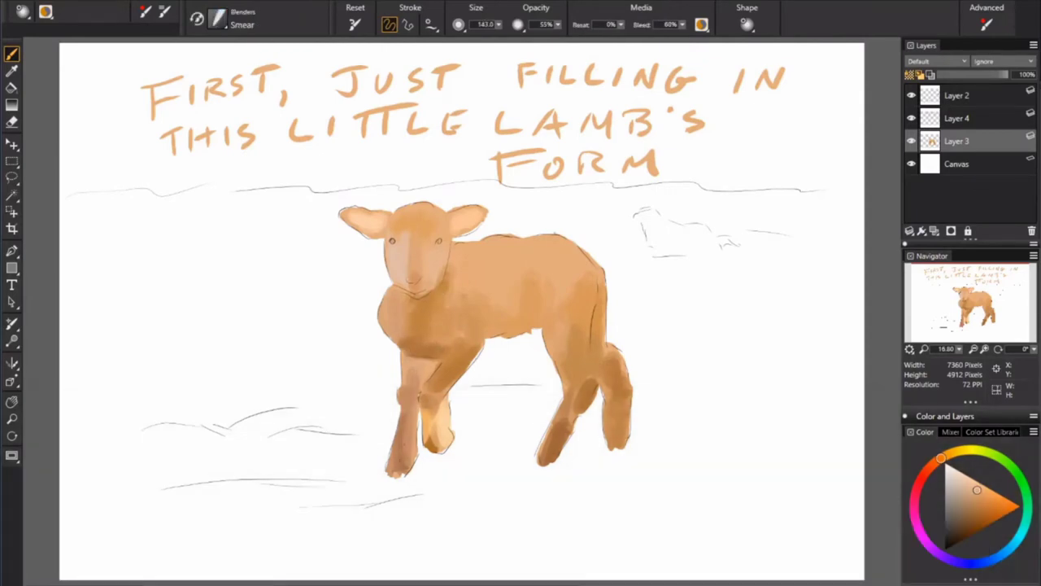
mouse_move(423, 374)
mouse_down()
mouse_move(440, 415)
mouse_move(464, 362)
mouse_up()
drag(574, 345, 529, 333)
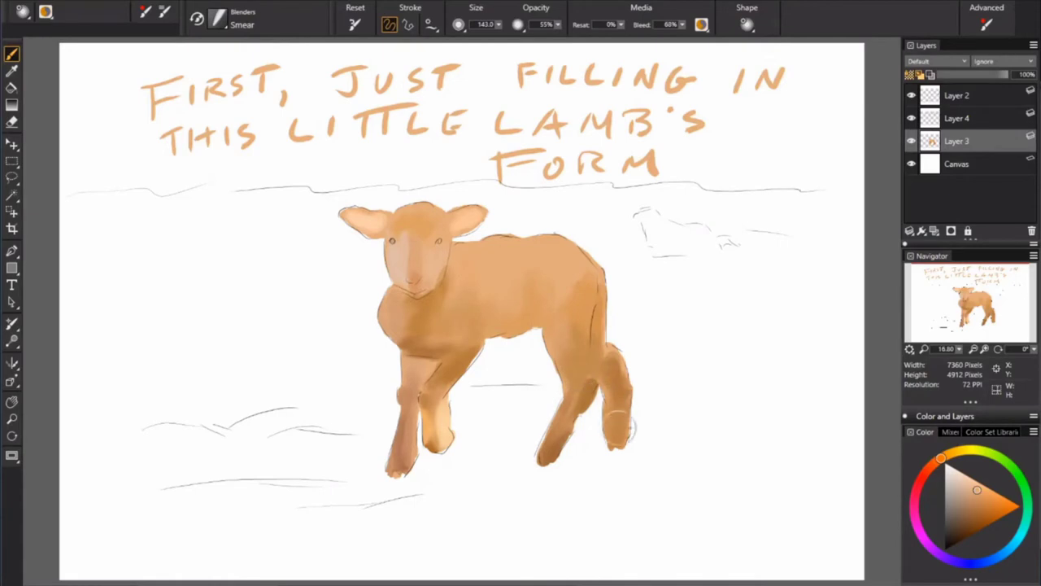
Step: Handwrite 'Now for some texture using' on the notes layer around the lamb
click(957, 118)
key(slash)
mouse_move(120, 314)
mouse_down()
mouse_move(122, 280)
mouse_move(145, 313)
mouse_up()
drag(183, 281, 224, 275)
drag(98, 374, 195, 341)
drag(228, 325, 350, 293)
drag(81, 431, 334, 391)
drag(647, 313, 817, 284)
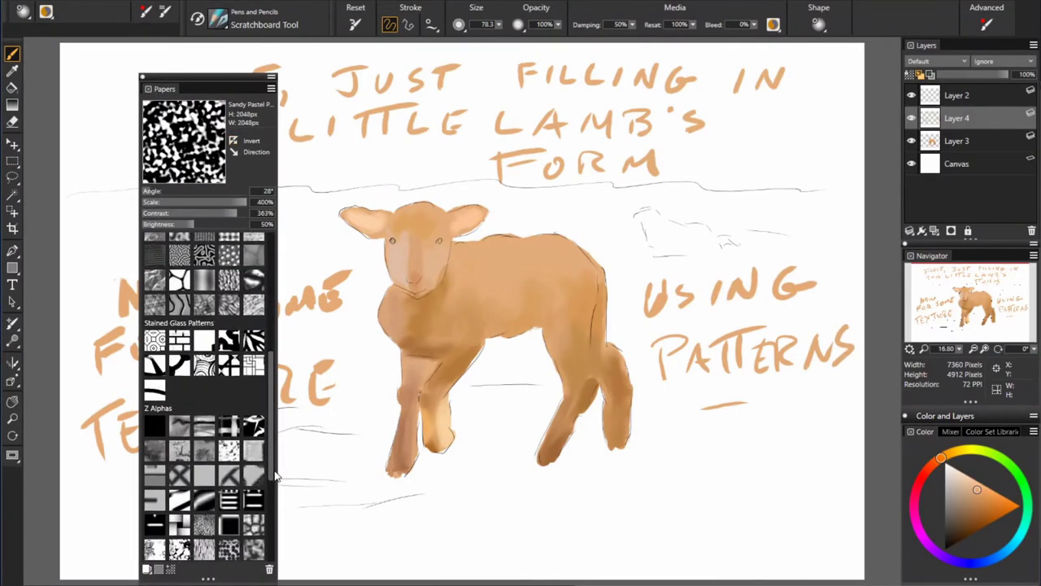
Step: On a new layer, speckle the hindquarters, chest and head using bump02 paper and a hard pastel
scroll(270, 502, up, 2)
click(179, 433)
key(ctrl+shift+n)
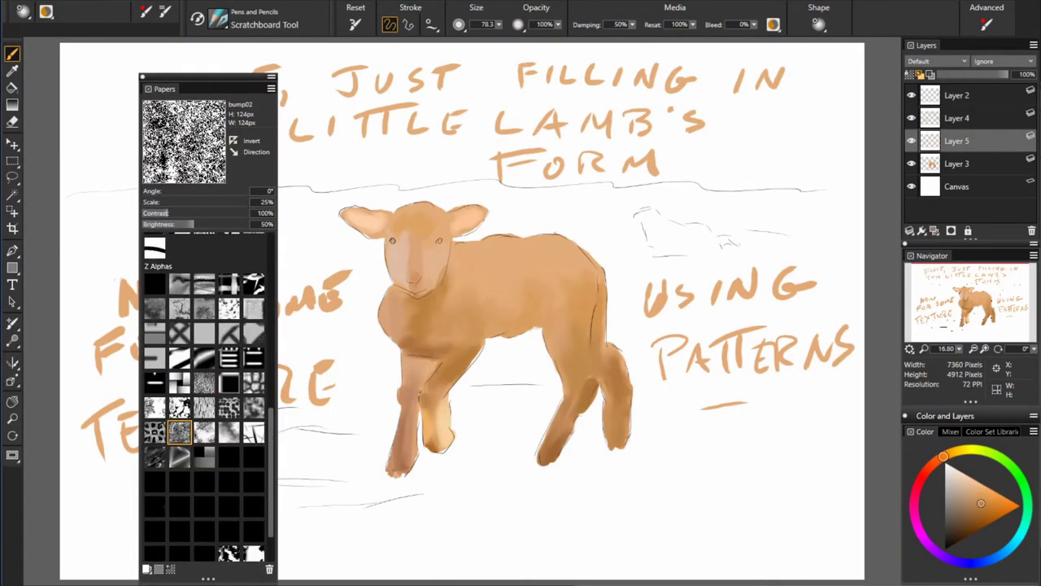
click(229, 307)
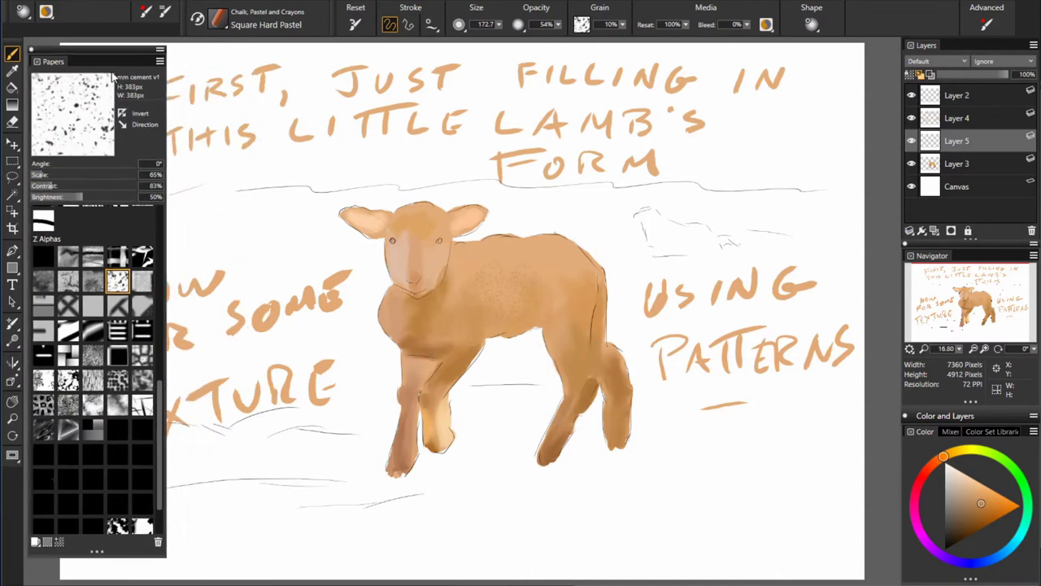
drag(565, 313, 584, 329)
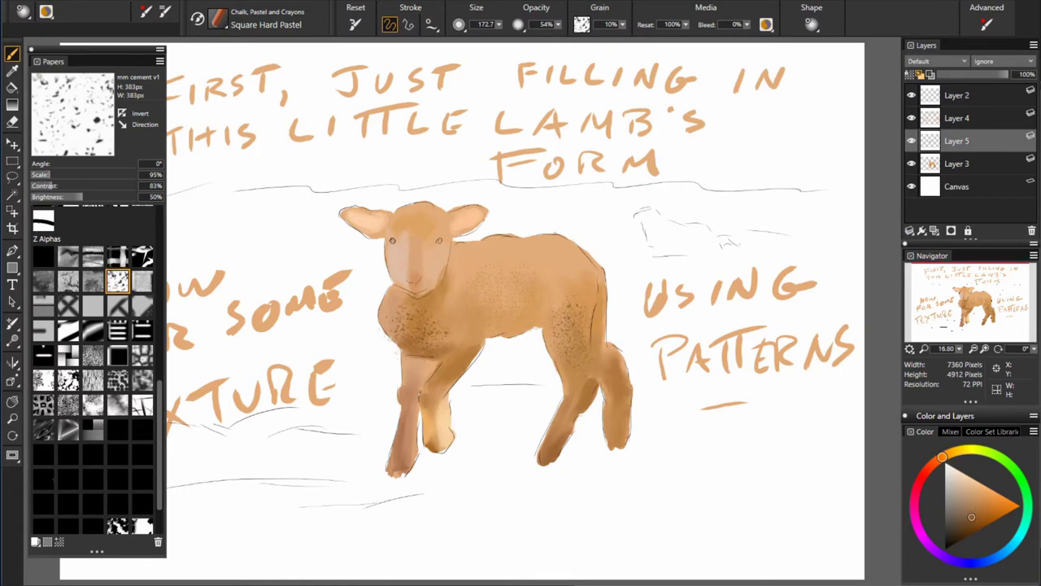
drag(398, 317, 480, 329)
drag(421, 189, 419, 218)
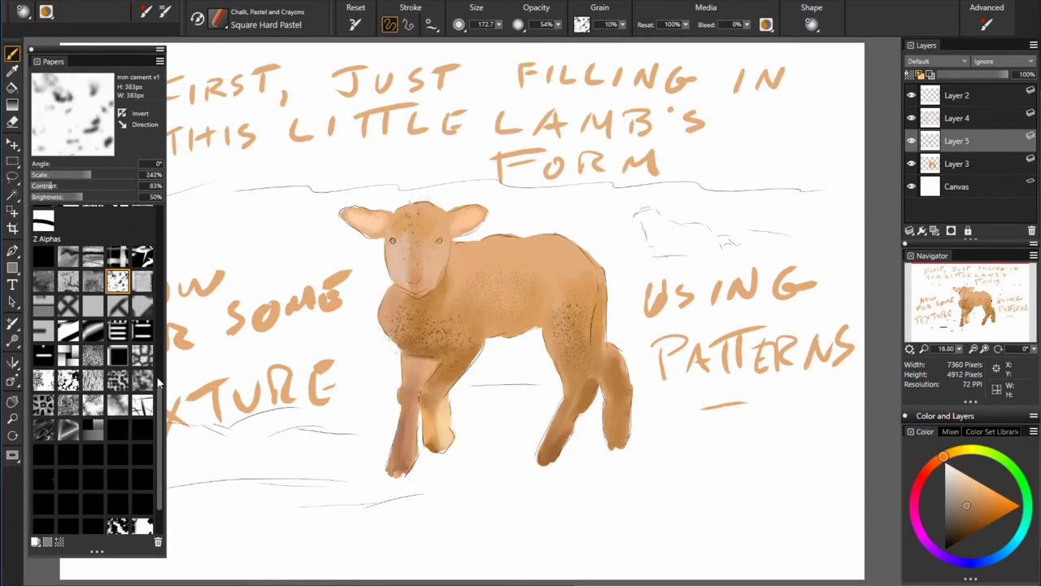
Step: Switch to inverted Metallic Bubbles paper and paint dotted texture on the front leg
scroll(159, 382, up, 10)
click(118, 409)
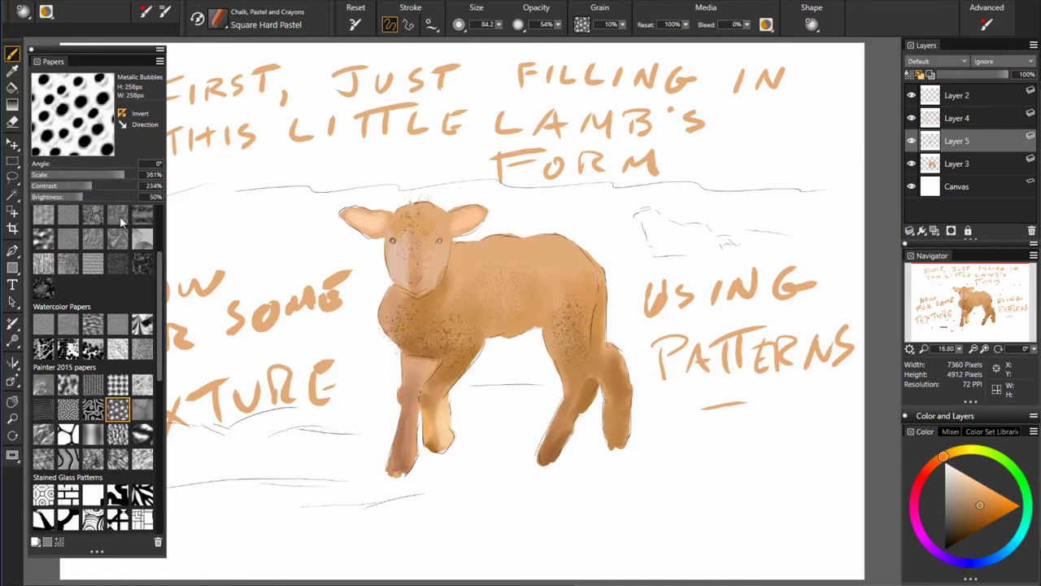
click(975, 516)
drag(396, 378, 400, 410)
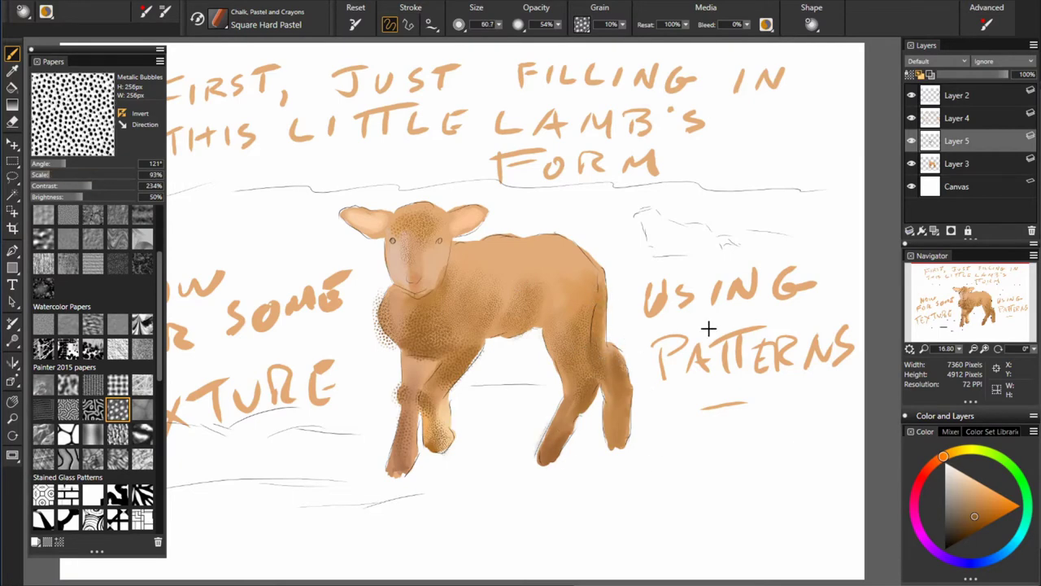
Step: Move the paper library aside, select the texture layer, and add a new layer above it
drag(39, 50, 151, 316)
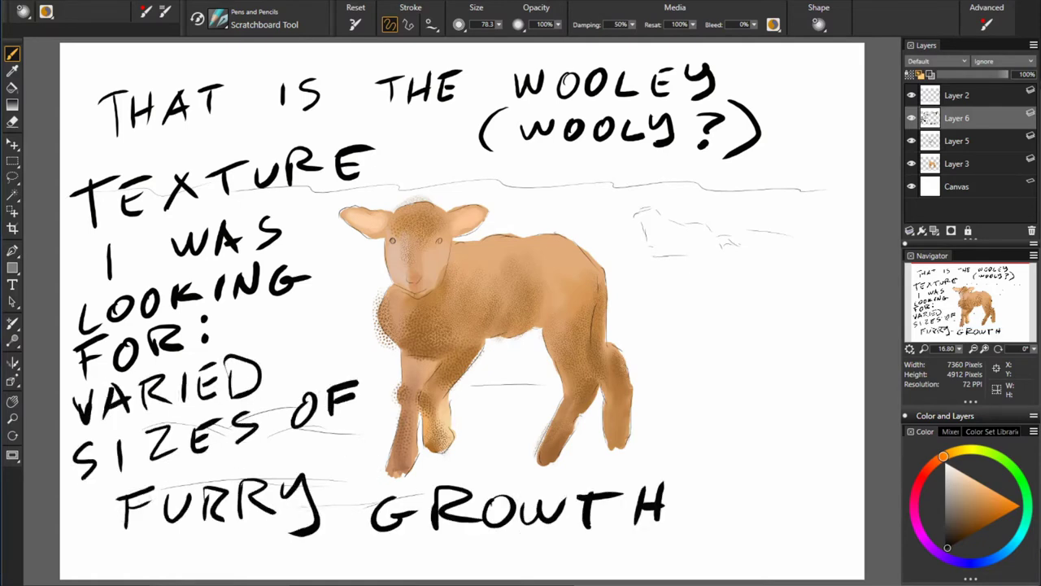
click(948, 140)
key(n)
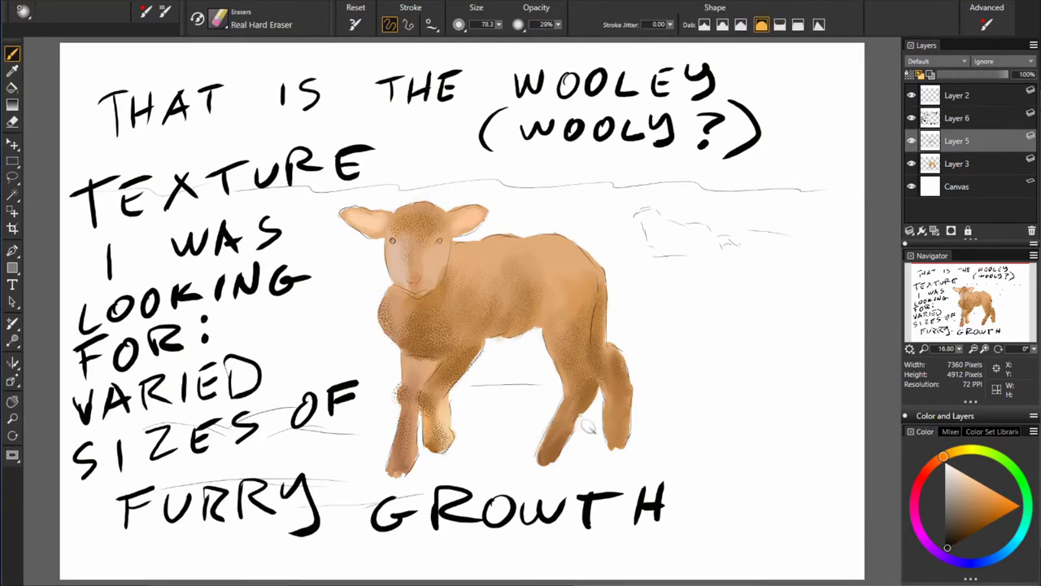
key(ctrl+shift+n)
key(n)
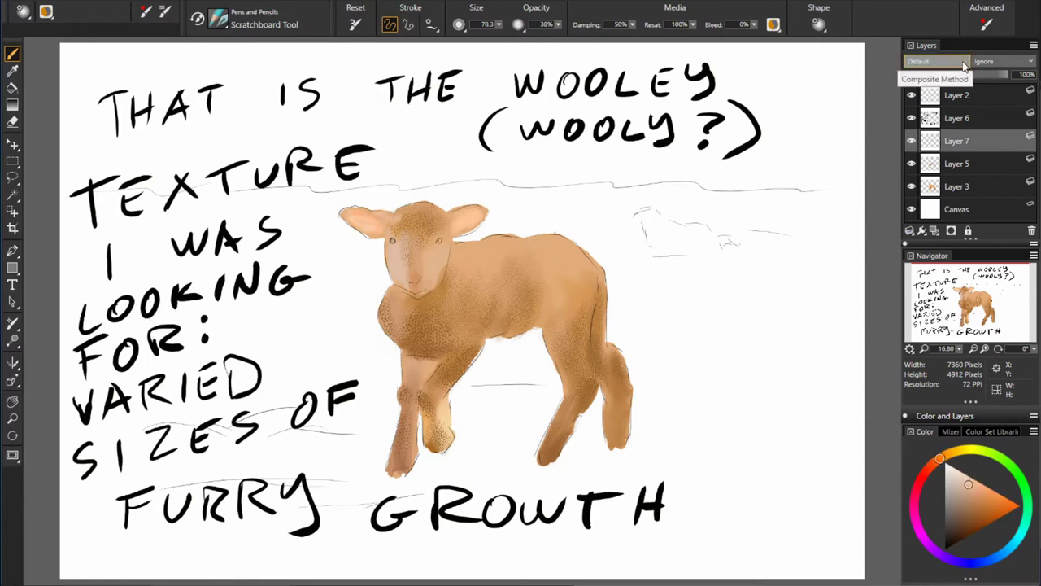
Step: Write a note on the notes layer about keeping the texture using Darken
click(957, 118)
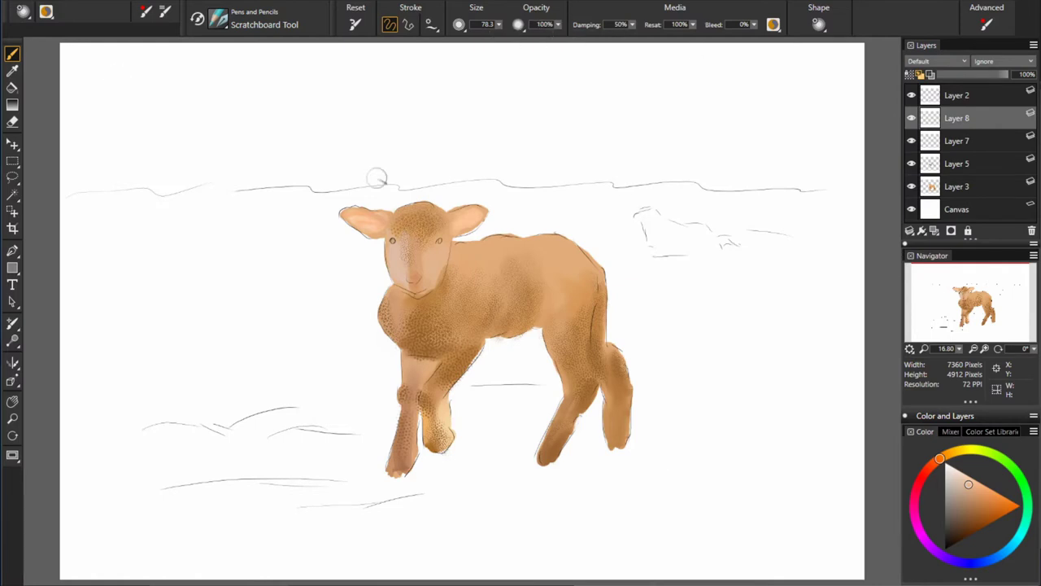
drag(160, 60, 218, 81)
drag(326, 49, 371, 80)
drag(446, 46, 516, 80)
mouse_move(680, 54)
mouse_down()
mouse_move(761, 80)
mouse_move(850, 81)
mouse_up()
drag(100, 107, 195, 123)
mouse_move(237, 96)
mouse_down()
mouse_move(469, 122)
mouse_move(779, 122)
mouse_up()
Step: Continue the note with 'First protect the lighter values'
drag(129, 145, 241, 166)
mouse_move(249, 130)
mouse_down()
mouse_move(400, 163)
mouse_move(542, 161)
mouse_up()
drag(569, 135, 669, 163)
drag(98, 202, 289, 233)
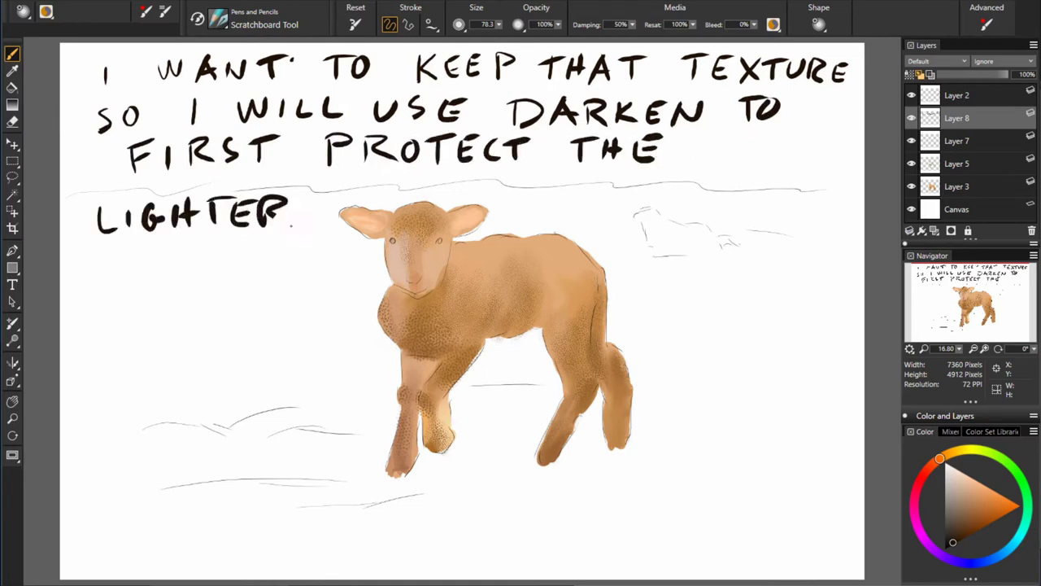
drag(581, 196, 608, 220)
drag(620, 188, 662, 218)
drag(668, 194, 698, 220)
drag(705, 195, 740, 221)
drag(750, 195, 782, 221)
drag(817, 195, 800, 222)
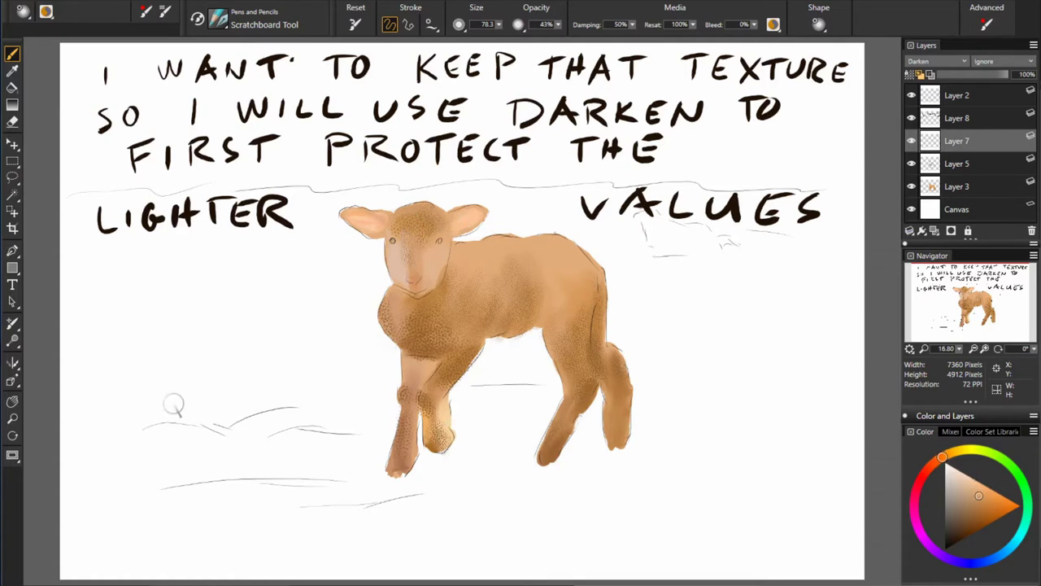
Step: Sample oranges from the front leg and darken the lamb's hind leg and rear lower leg
alt+click(419, 284)
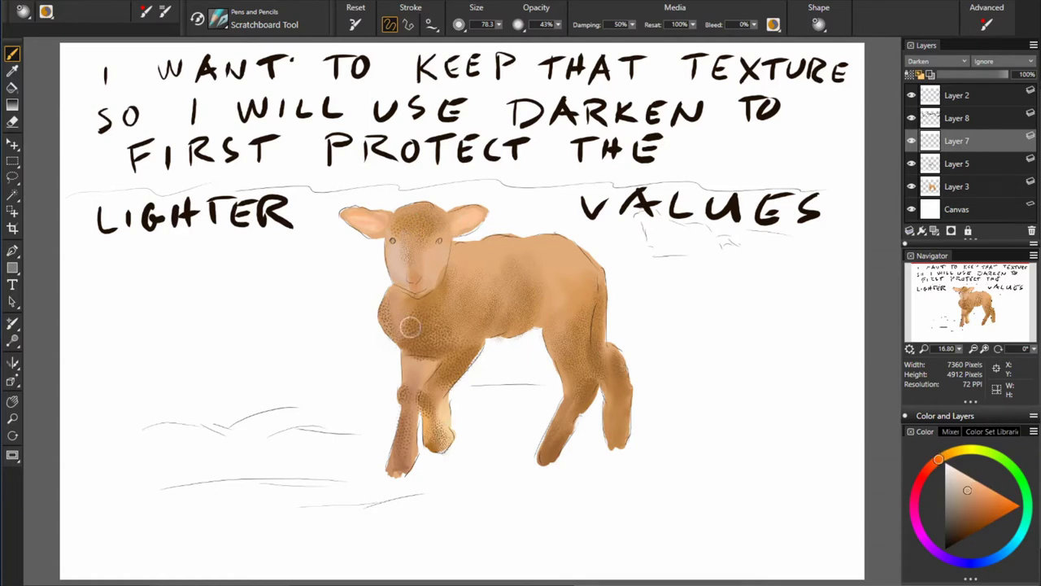
alt+click(406, 397)
alt+click(415, 460)
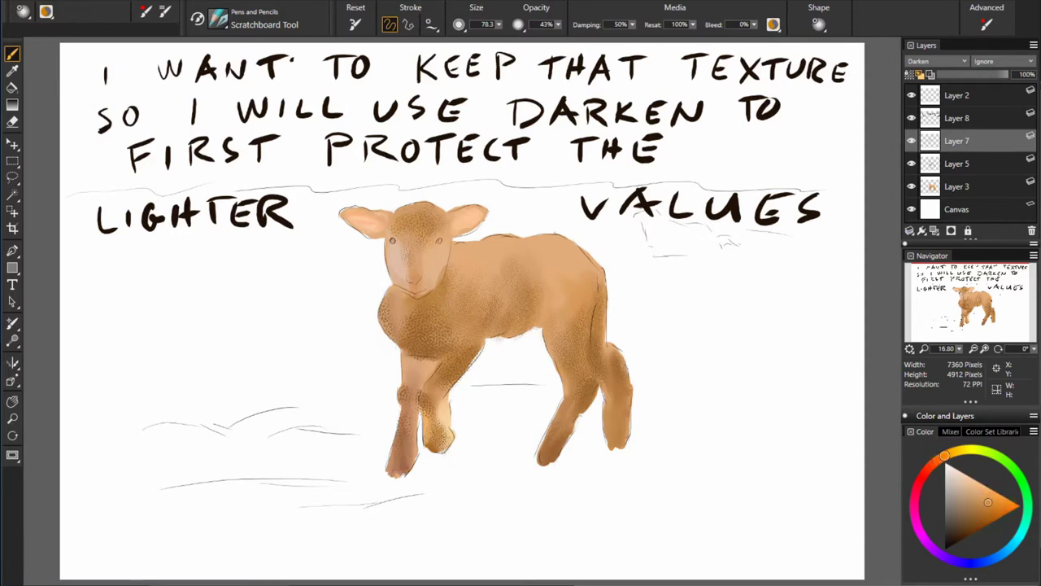
alt+click(447, 389)
drag(582, 390, 555, 431)
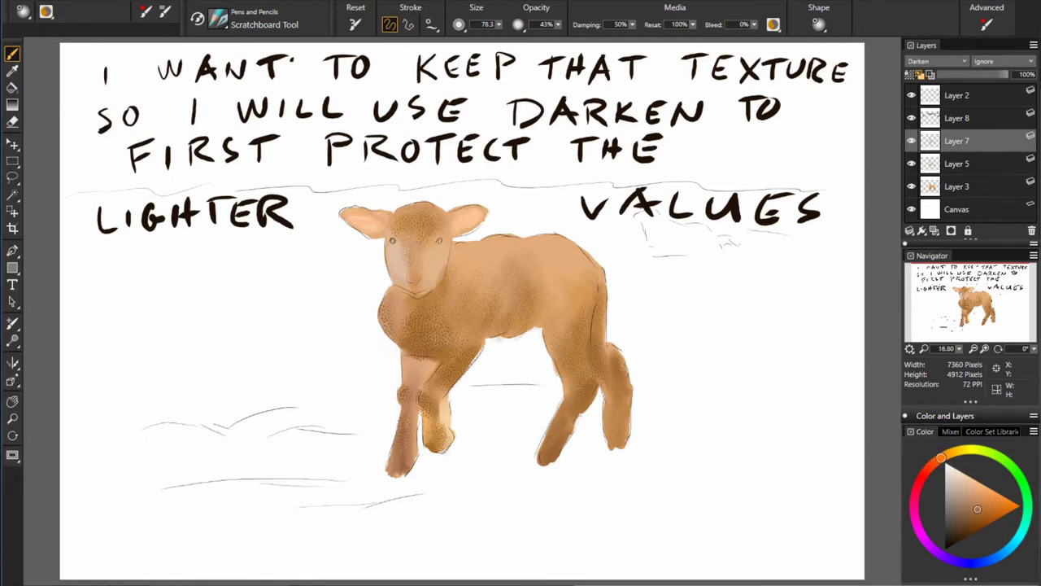
alt+click(583, 394)
drag(622, 446, 612, 411)
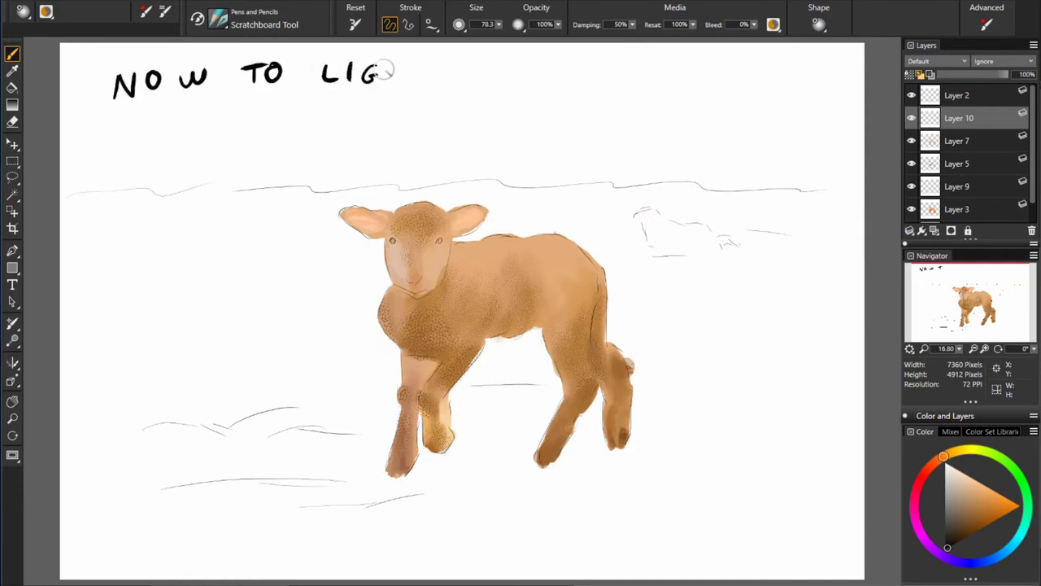
Step: Write a note about lightening the lamb's form, with an arrow beneath it
mouse_move(387, 71)
mouse_down()
mouse_move(813, 70)
mouse_move(261, 115)
mouse_move(826, 122)
mouse_up()
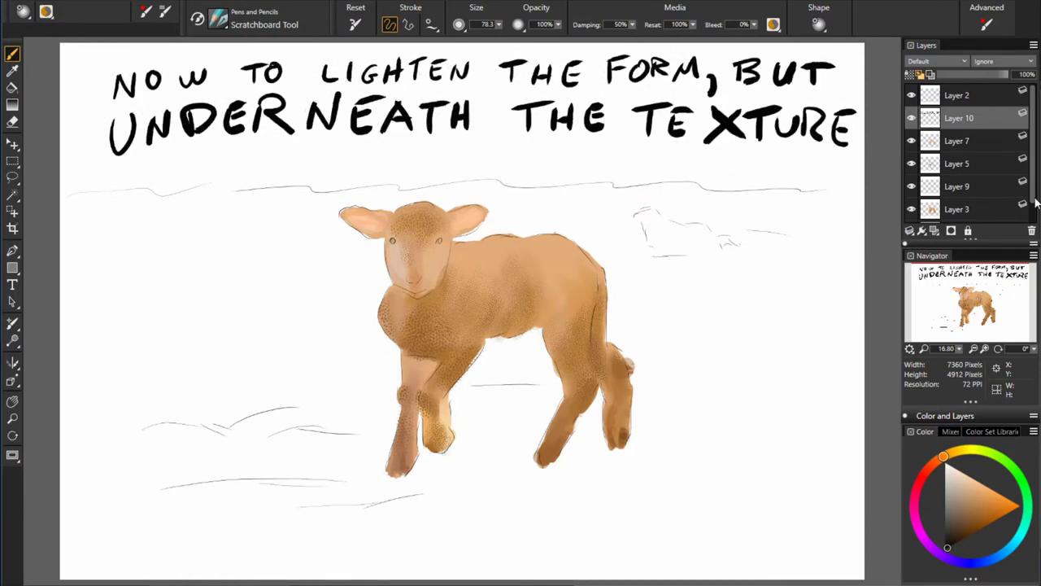
scroll(1036, 203, down, 1)
mouse_move(724, 158)
mouse_down()
mouse_move(854, 167)
mouse_move(830, 186)
mouse_up()
Step: Set the layer beneath the texture to Lighten and pick a warm light peach colour
click(944, 167)
click(937, 61)
click(936, 244)
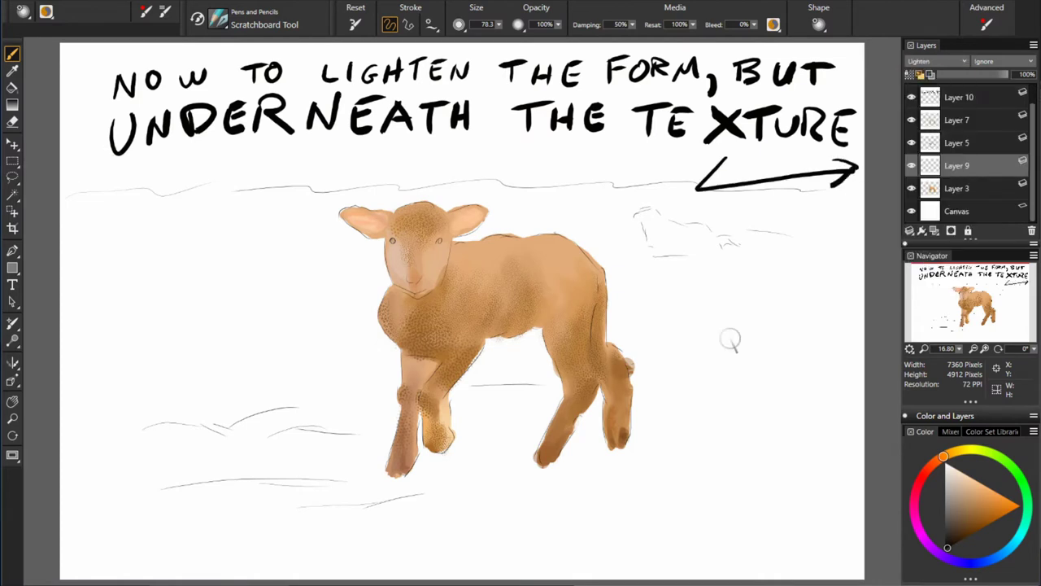
click(961, 481)
drag(937, 459, 942, 457)
click(973, 485)
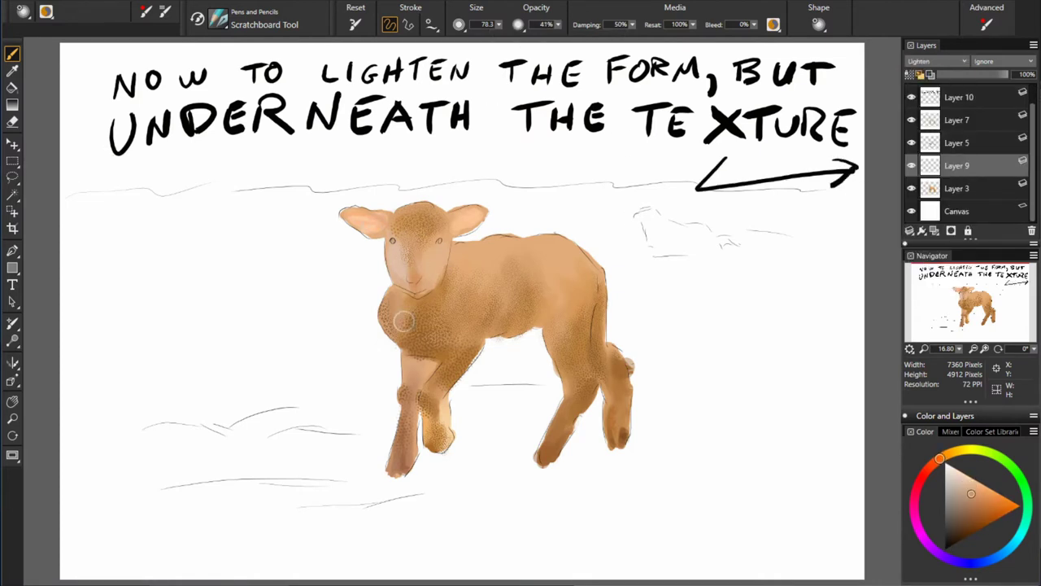
Step: Sample peach and saturated orange tones from the lamb and lighten its hind leg
alt+click(432, 367)
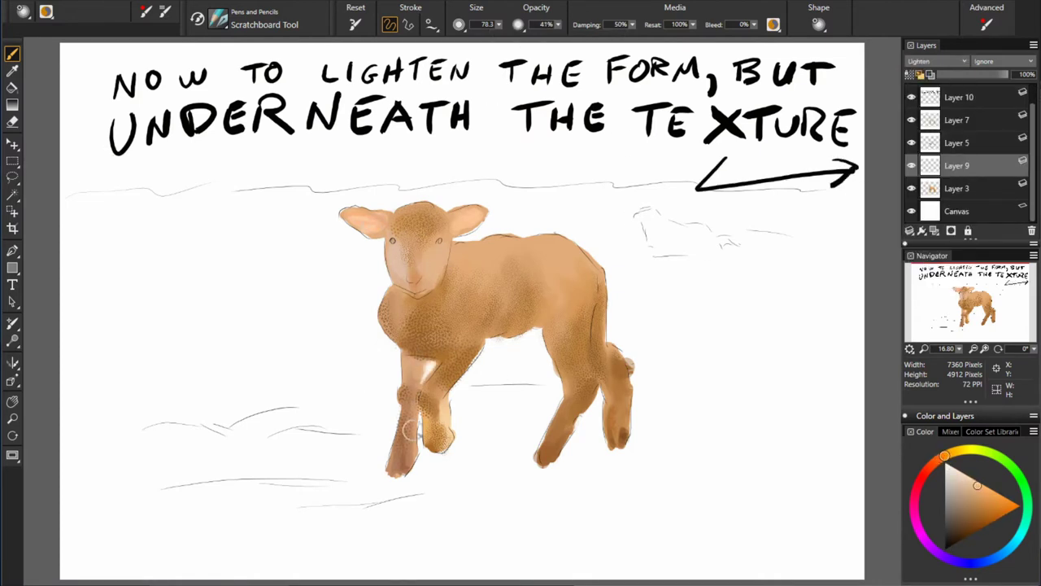
alt+click(462, 431)
alt+click(452, 388)
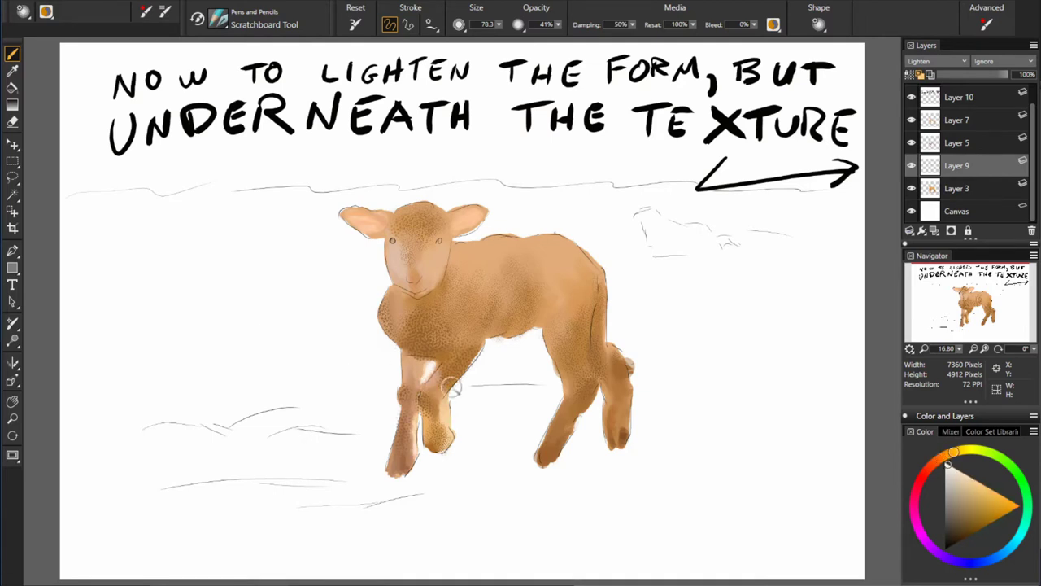
alt+click(501, 384)
alt+click(541, 387)
alt+click(567, 427)
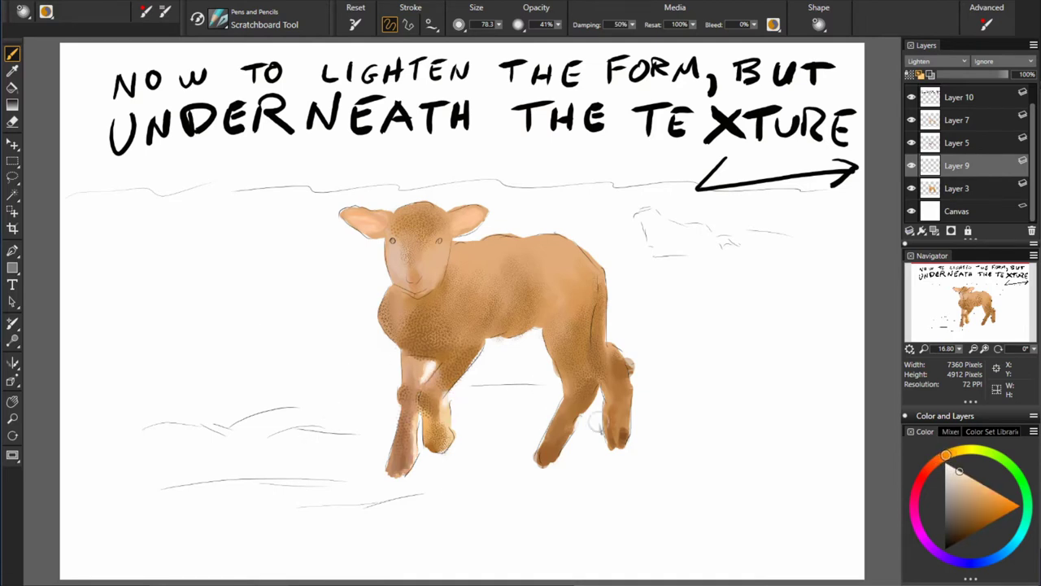
drag(561, 419, 570, 455)
Step: Lighten the lamb's back, shoulder, right ear and top of back with light peach
alt+click(456, 205)
mouse_move(476, 240)
mouse_down()
mouse_move(516, 264)
mouse_move(484, 270)
mouse_move(508, 301)
mouse_up()
drag(447, 270, 480, 293)
alt+click(402, 236)
drag(454, 232, 471, 213)
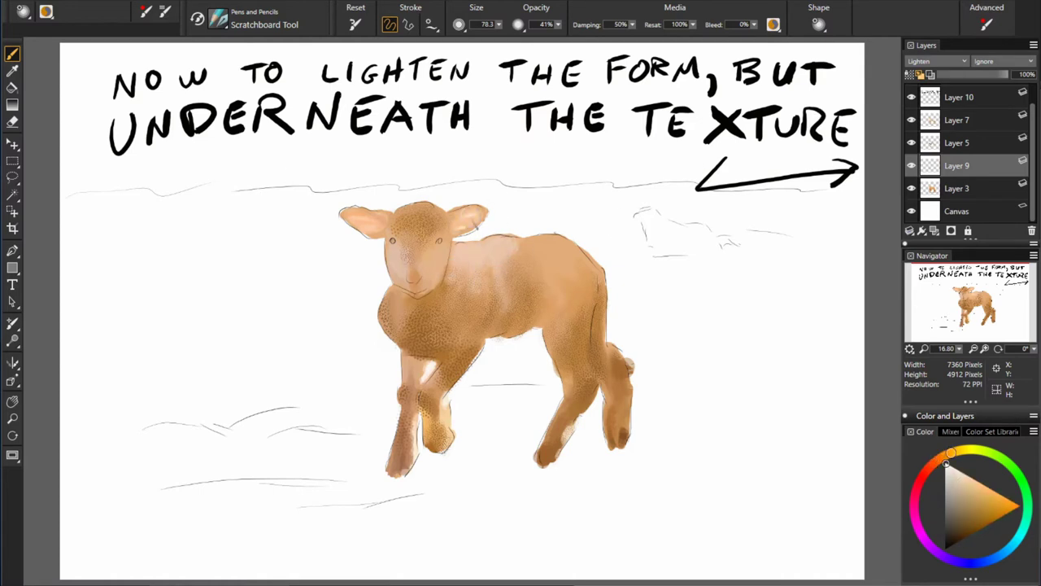
alt+click(466, 244)
drag(521, 256, 582, 240)
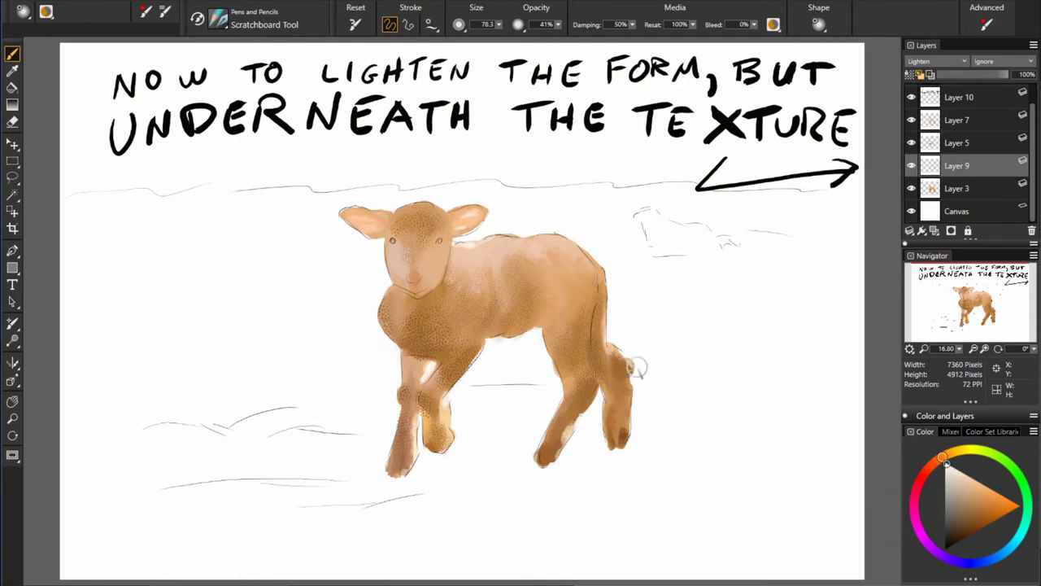
Step: Pick light and mid oranges, then handwrite 'Now for some lighter values above the texture'
alt+click(610, 411)
alt+click(592, 390)
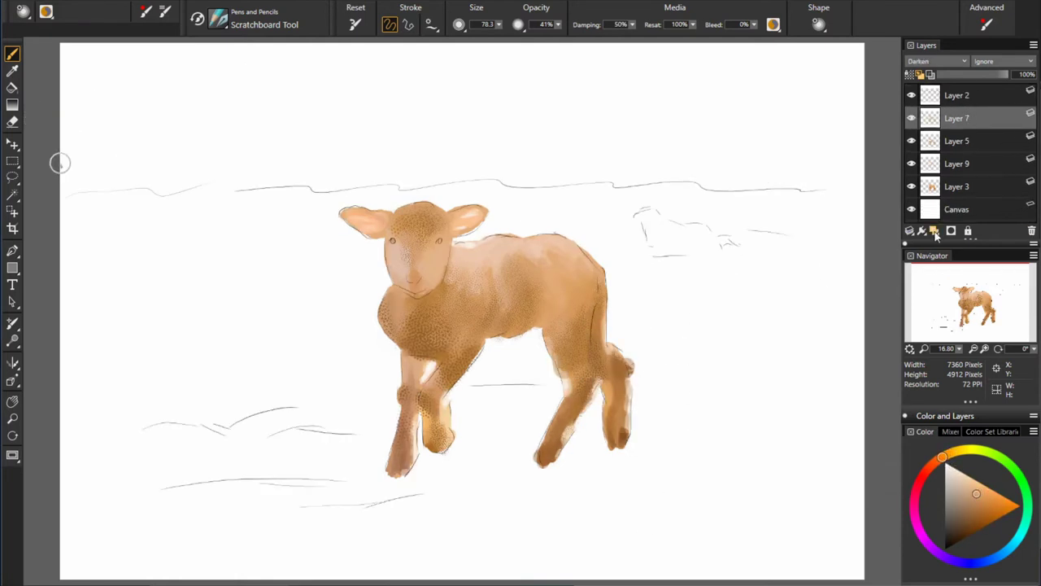
mouse_move(122, 77)
mouse_down()
mouse_move(395, 62)
mouse_move(679, 73)
mouse_move(167, 118)
mouse_move(438, 113)
mouse_move(460, 154)
mouse_move(682, 163)
mouse_up()
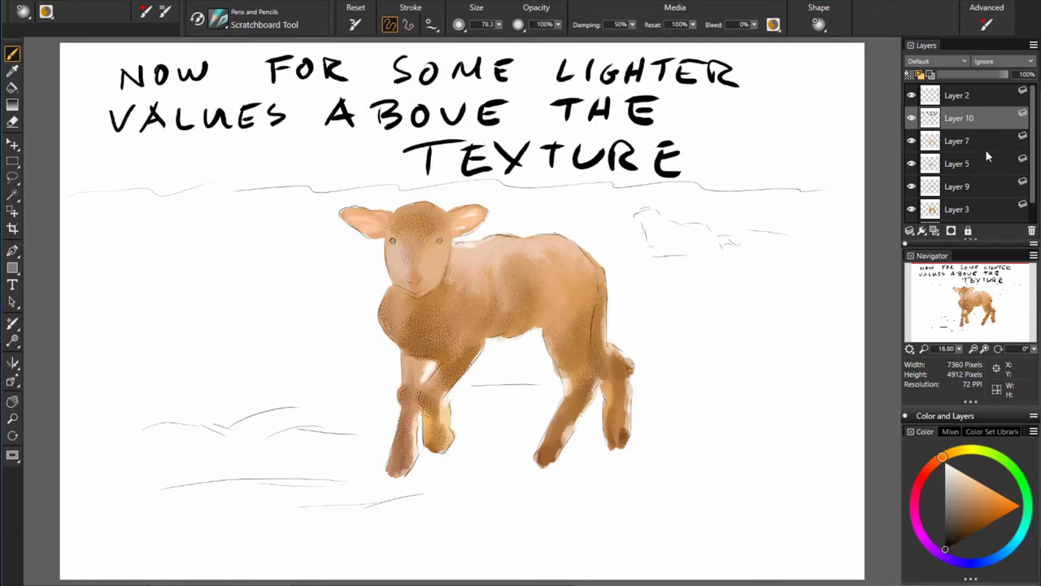
Step: Add a new layer above Layer 7 with 38% opacity and Lighten composite method
click(959, 137)
click(934, 231)
key(3)
key(8)
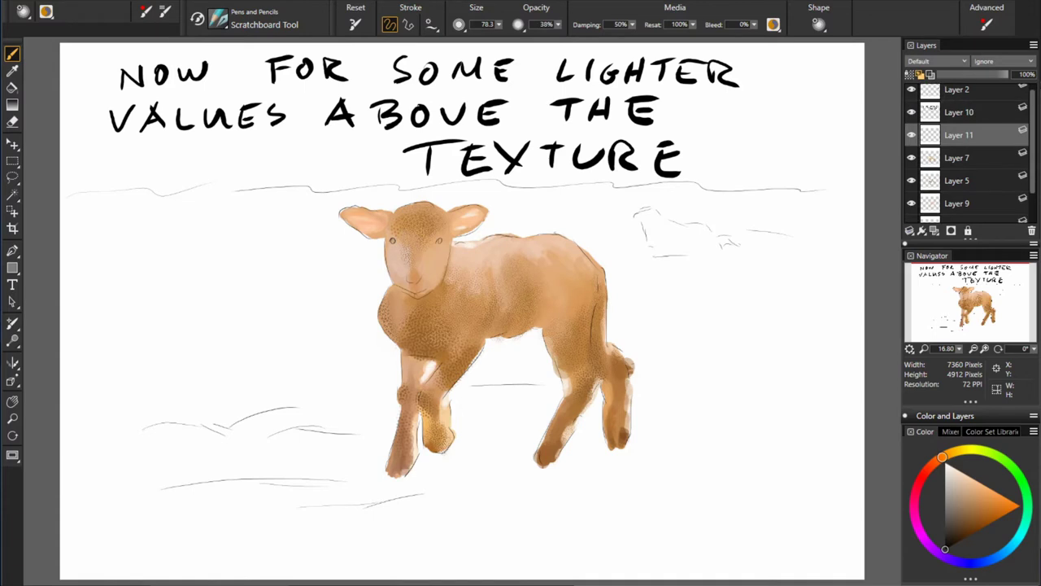
click(935, 61)
click(935, 277)
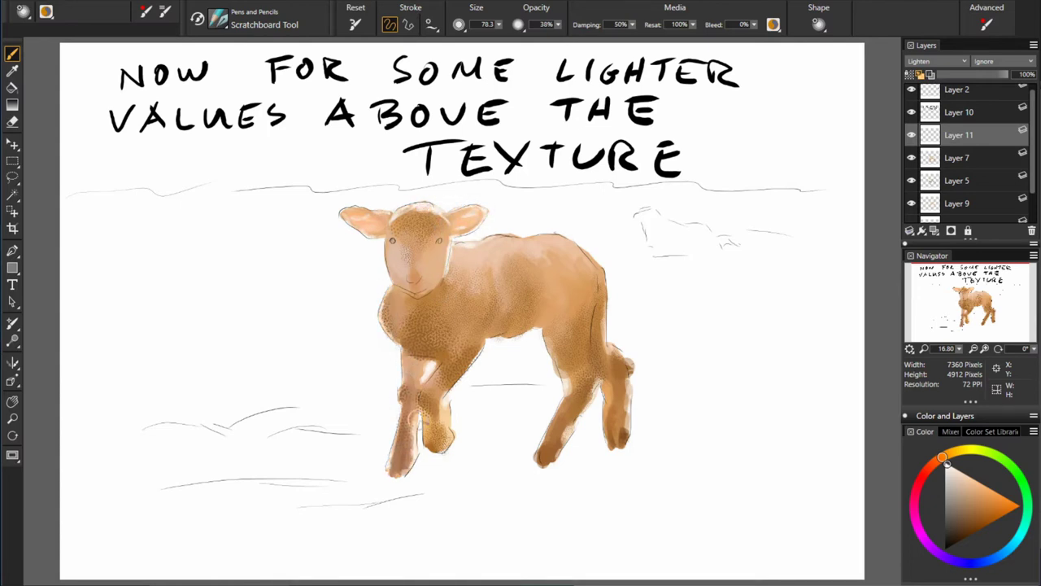
Step: Brush a lighter orange tint over the lamb's front leg and both sides of the hind leg
mouse_move(976, 481)
mouse_down()
mouse_move(952, 466)
mouse_move(965, 475)
mouse_up()
drag(452, 386, 480, 341)
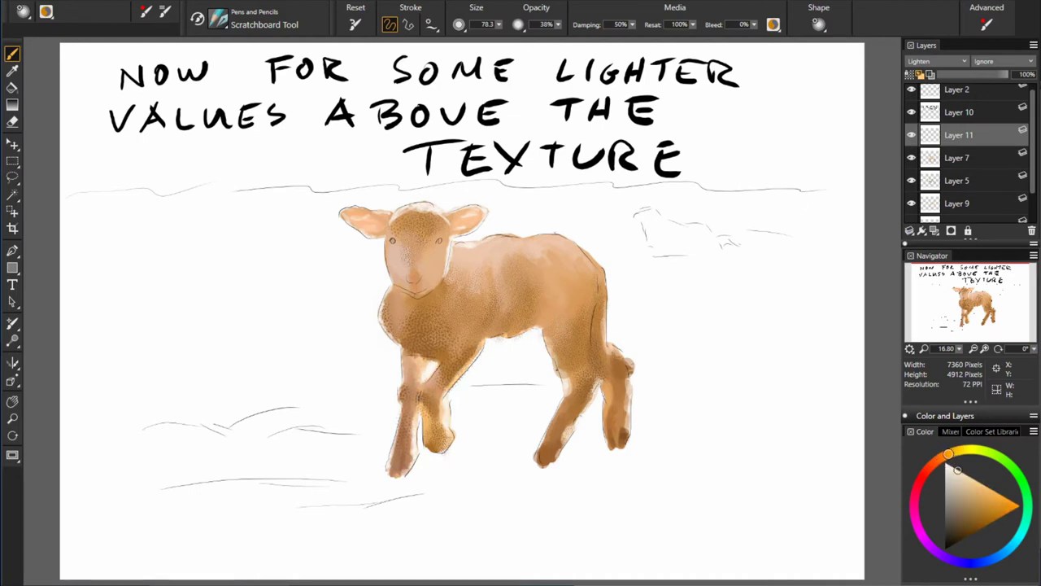
drag(562, 376, 556, 355)
click(946, 464)
drag(560, 458, 596, 392)
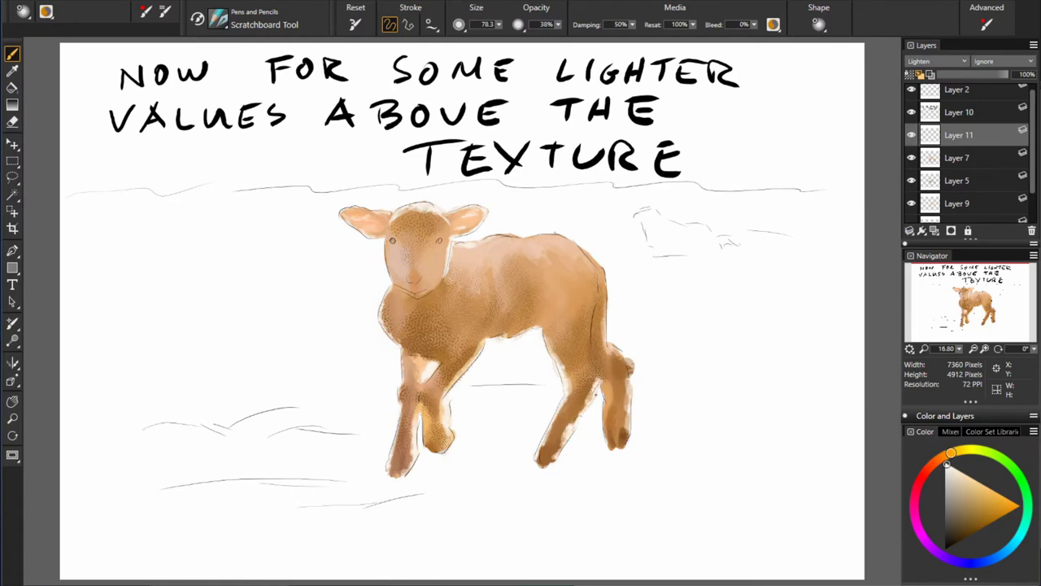
drag(628, 427, 616, 344)
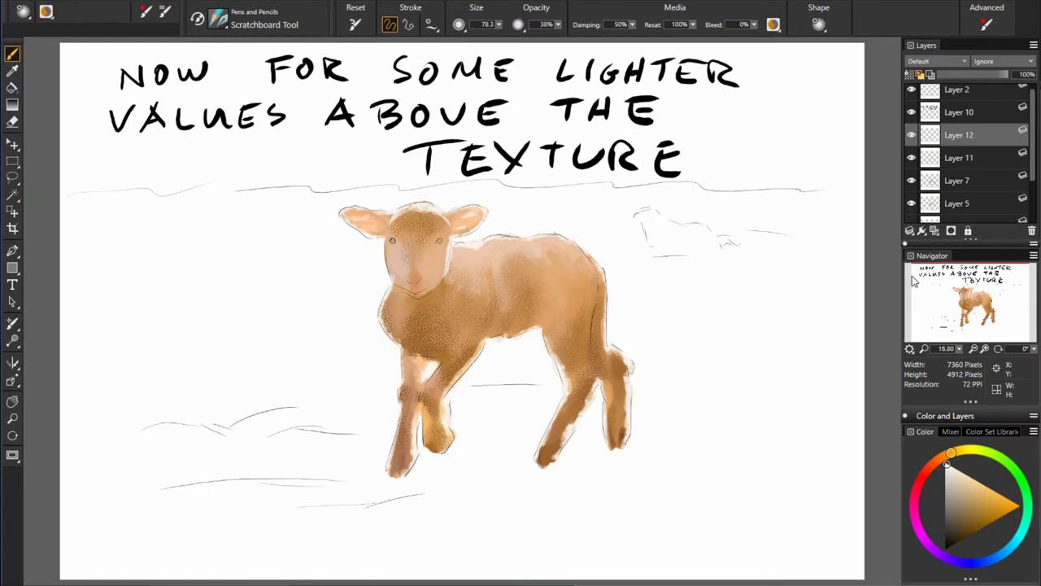
Step: Sample lighter and darker orange tones from the lamb for fur highlights
alt+click(355, 218)
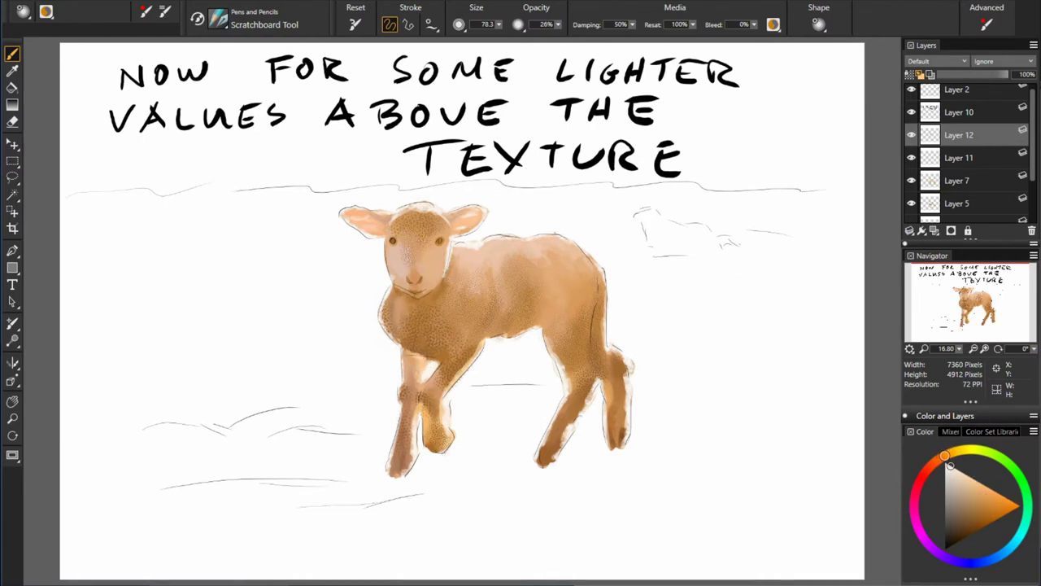
alt+click(460, 362)
drag(952, 465, 976, 481)
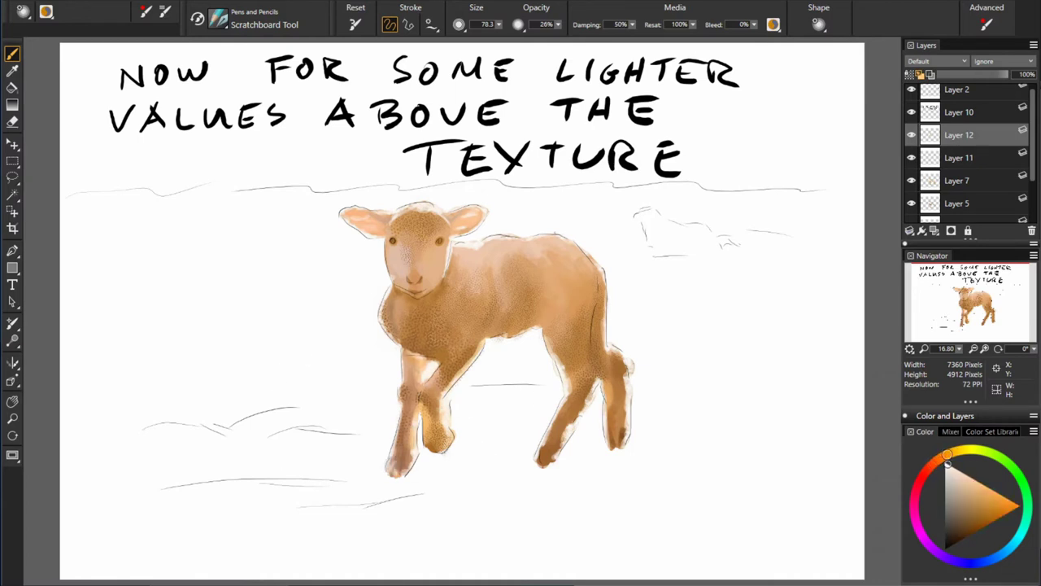
alt+click(406, 407)
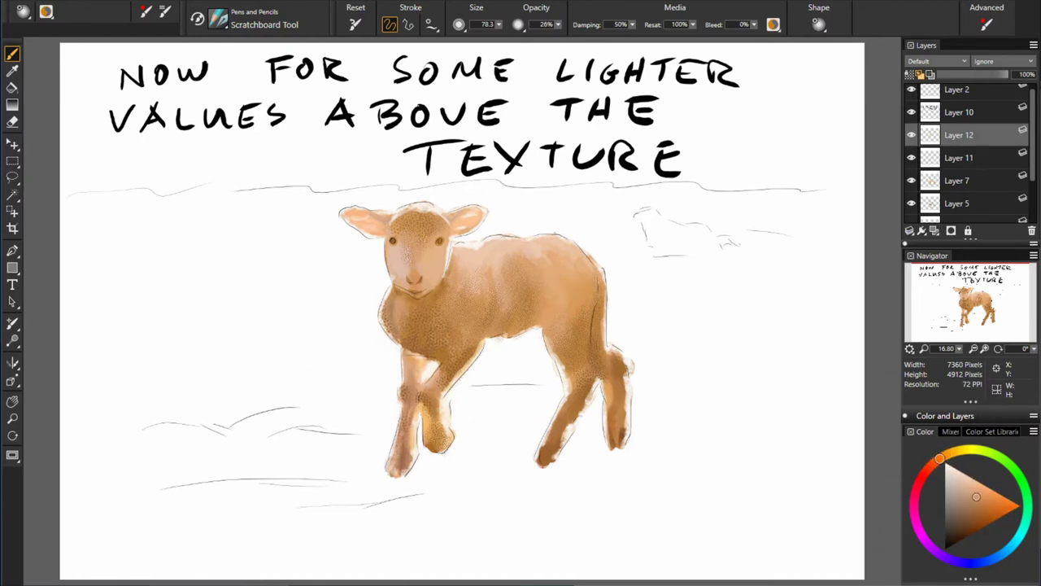
alt+click(477, 332)
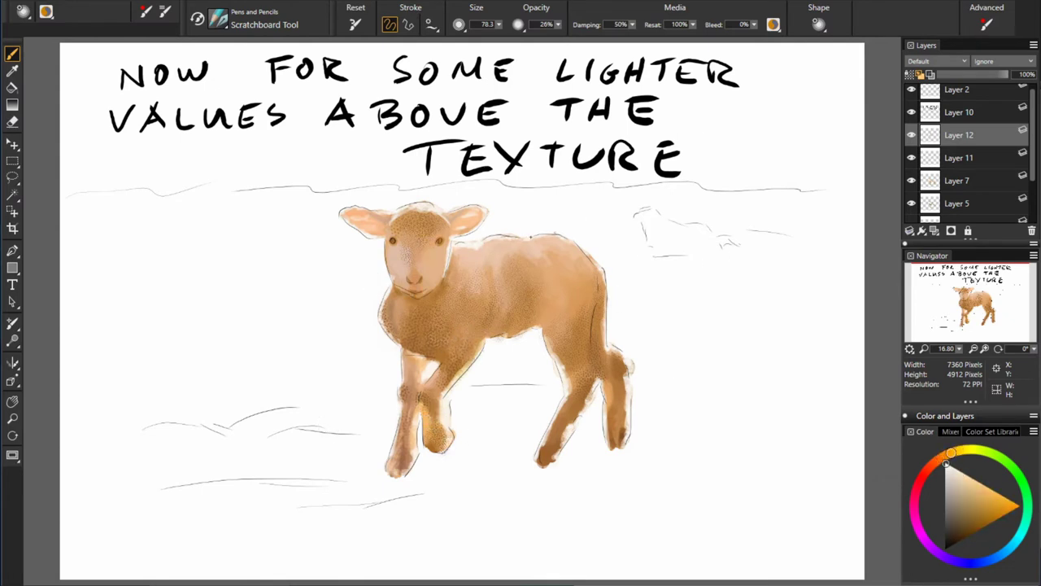
Step: Pick near-white highlight tints from the lamb, then hide the Layer 2 sketch lines
alt+click(543, 238)
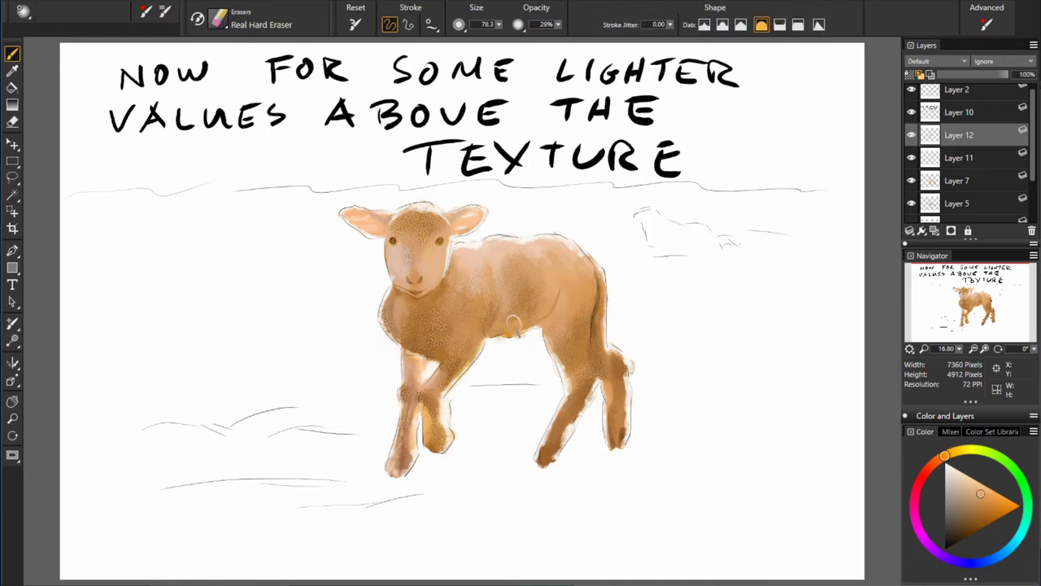
alt+click(599, 368)
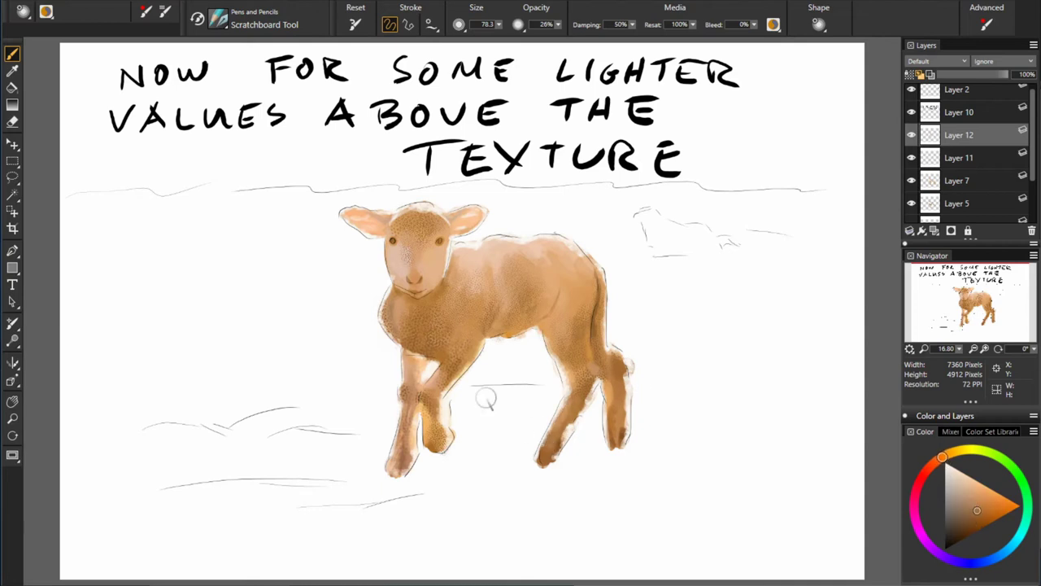
alt+click(567, 367)
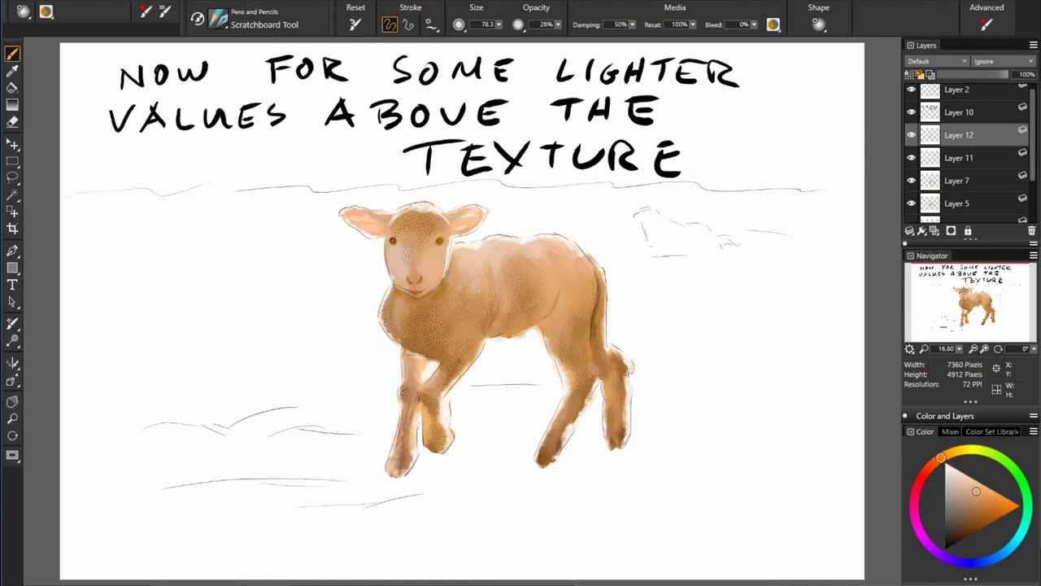
alt+click(450, 391)
click(911, 96)
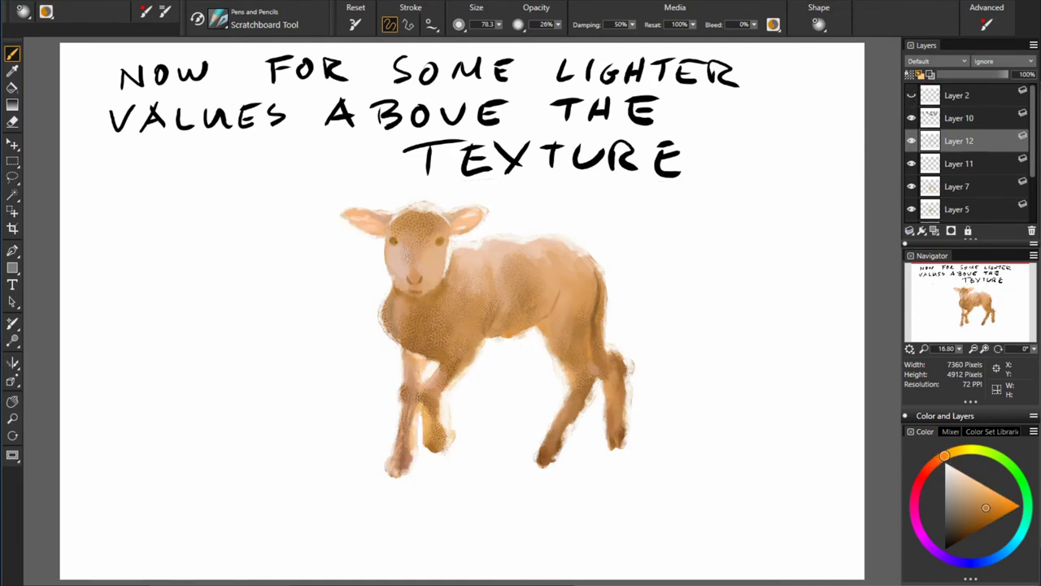
Step: Sample light orange tints, switch to the eraser, and add a new layer for the background
alt+click(510, 233)
alt+click(532, 211)
alt+click(404, 214)
alt+click(365, 205)
key(e)
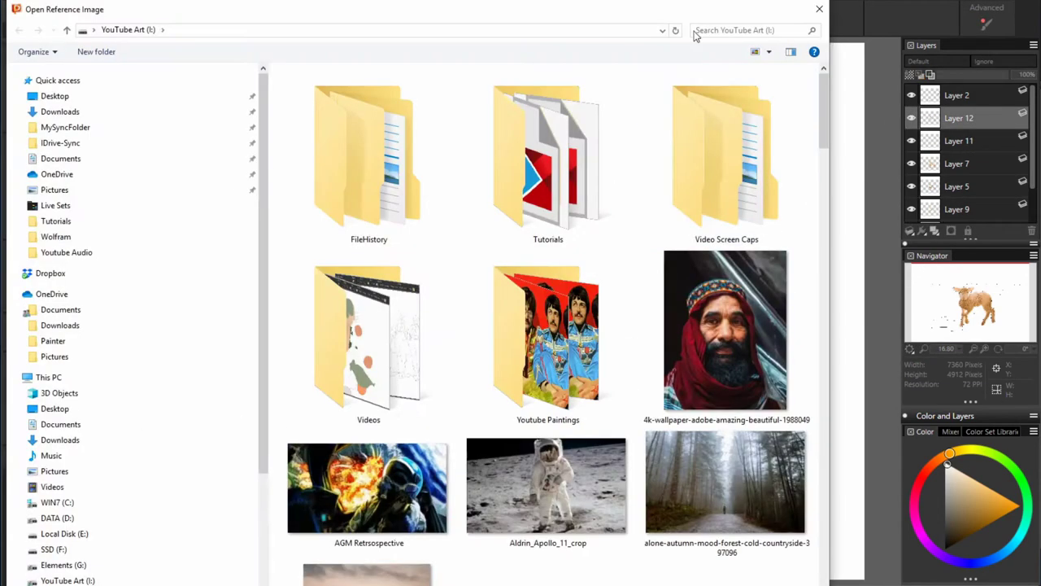
key(ctrl+shift+n)
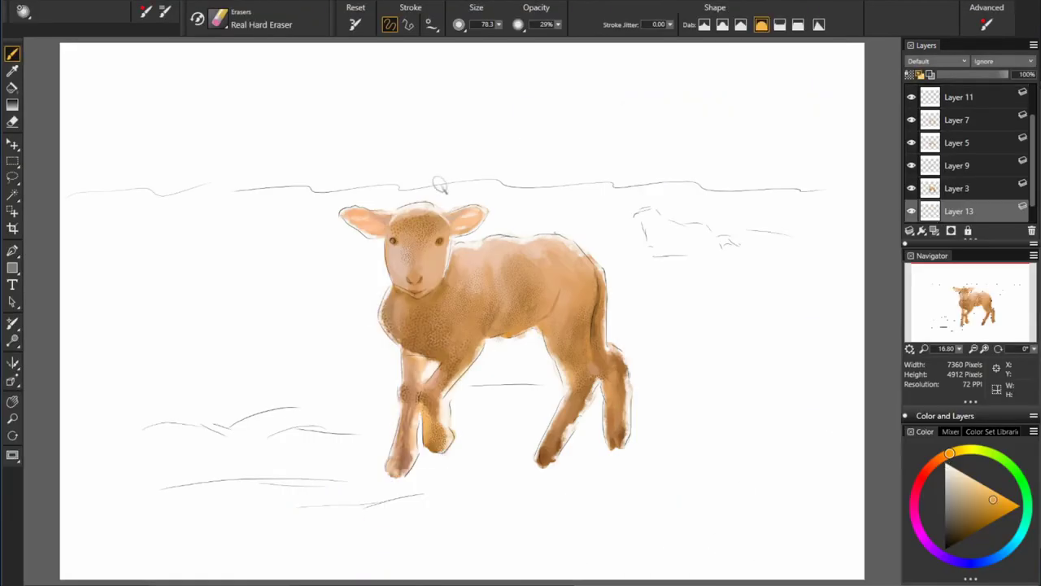
Step: On a new layer, paint orange horizon bands and gold and pale bands across the field
key(e)
drag(62, 198, 863, 184)
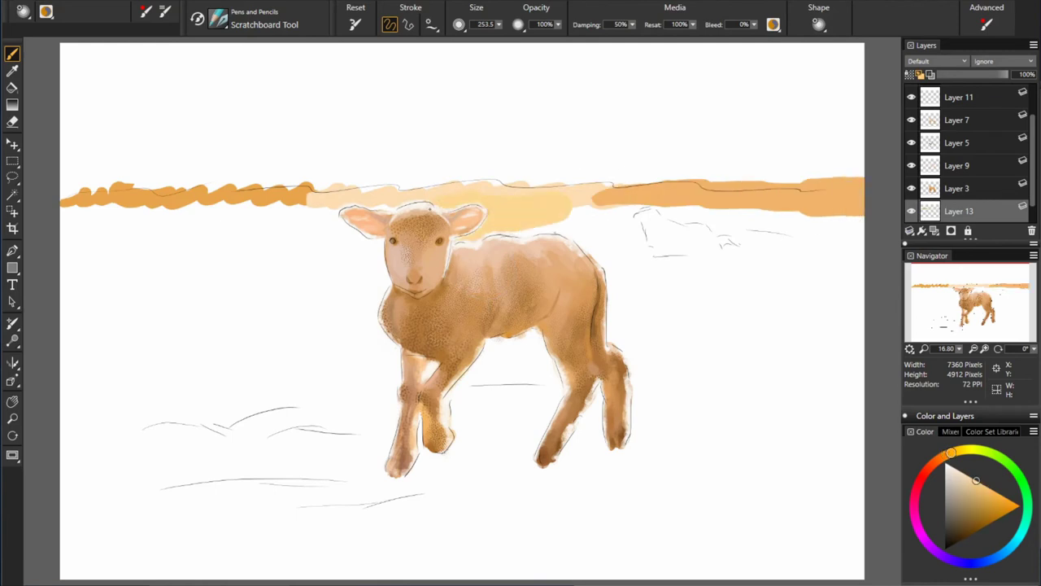
drag(569, 215, 62, 232)
drag(480, 211, 862, 253)
mouse_move(382, 244)
mouse_down()
mouse_move(61, 260)
mouse_move(862, 301)
mouse_up()
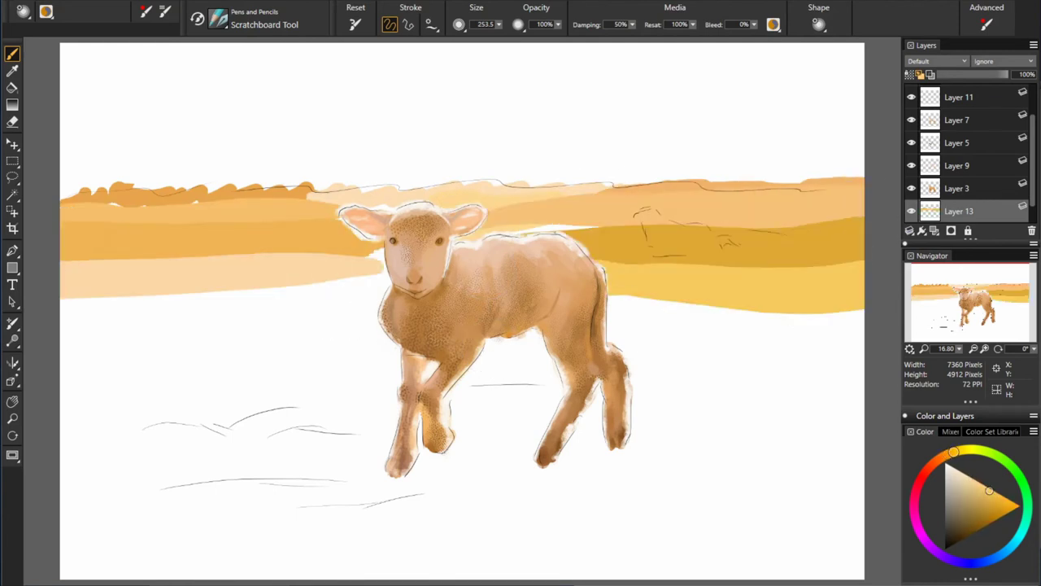
drag(62, 317, 389, 310)
mouse_move(62, 350)
mouse_down()
mouse_move(492, 341)
mouse_move(862, 358)
mouse_up()
Step: Add yellow, gold, olive and brown foreground bands, plus dark-gold and dark-brown bands higher up
drag(399, 382, 62, 407)
drag(62, 439, 814, 423)
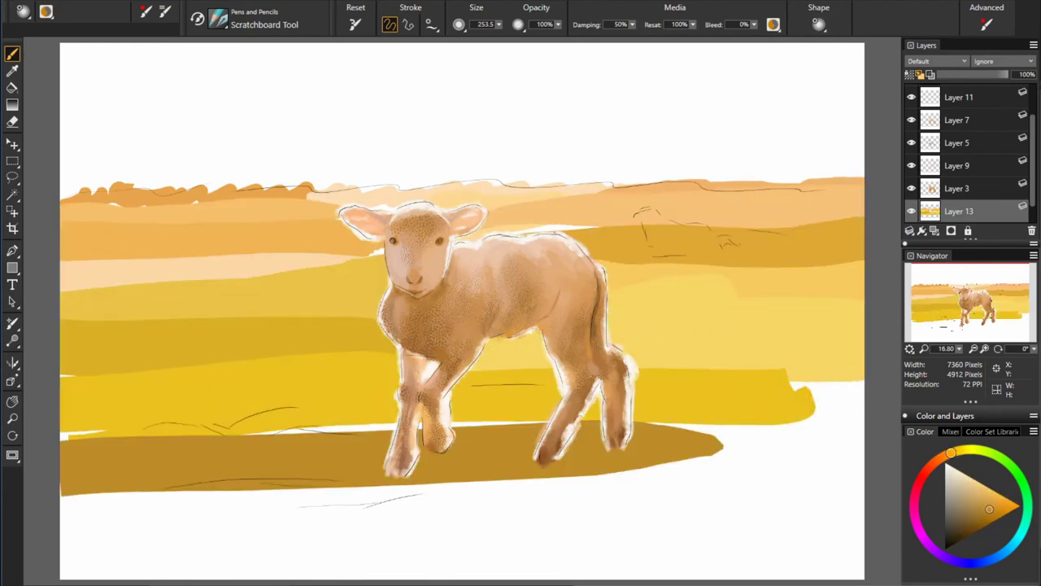
drag(62, 488, 773, 464)
mouse_move(62, 537)
mouse_down()
mouse_move(862, 521)
mouse_move(594, 488)
mouse_up()
drag(862, 391, 675, 455)
drag(62, 382, 562, 390)
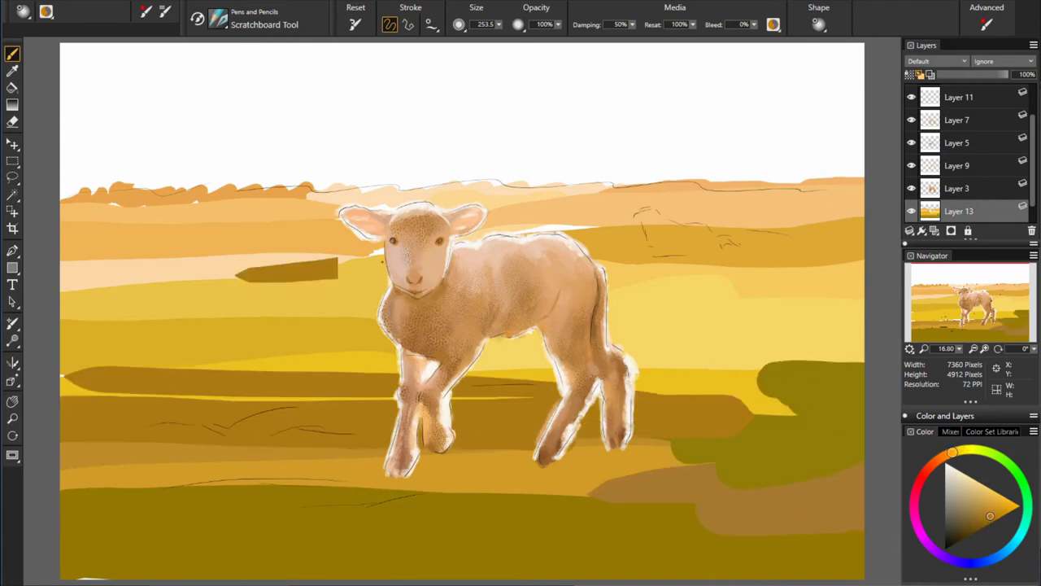
drag(171, 264, 382, 264)
drag(484, 172, 778, 149)
Step: Paint brown and tan clouds in the upper-right sky and dark brown clouds upper left
drag(716, 167, 455, 171)
drag(492, 61, 862, 57)
drag(862, 106, 496, 114)
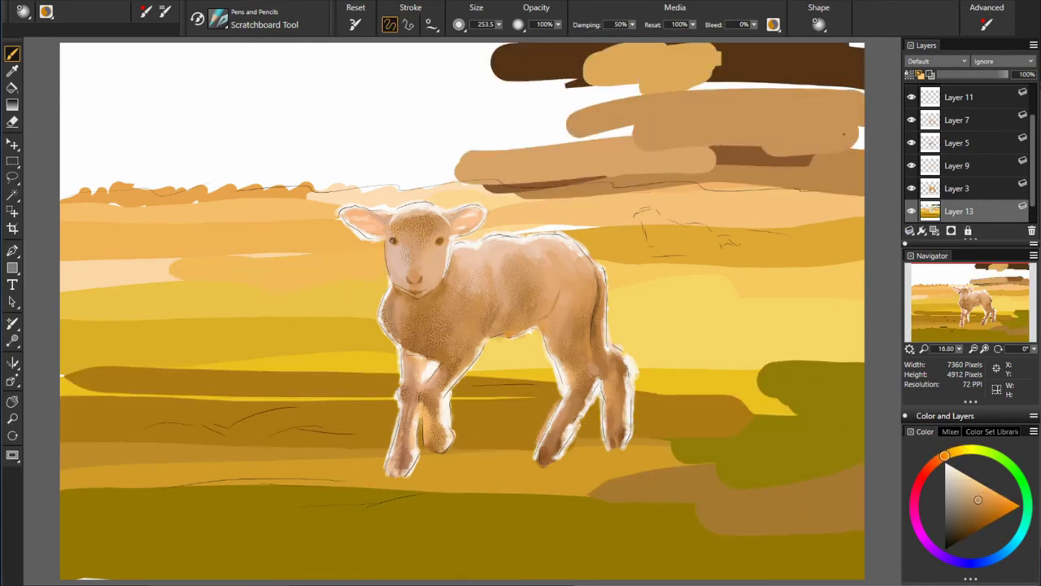
drag(862, 65, 724, 78)
drag(334, 61, 65, 98)
drag(325, 110, 82, 142)
drag(163, 106, 65, 187)
Step: Add tan clouds upper left and a pale cream cloud stretching across the centre
drag(122, 163, 358, 122)
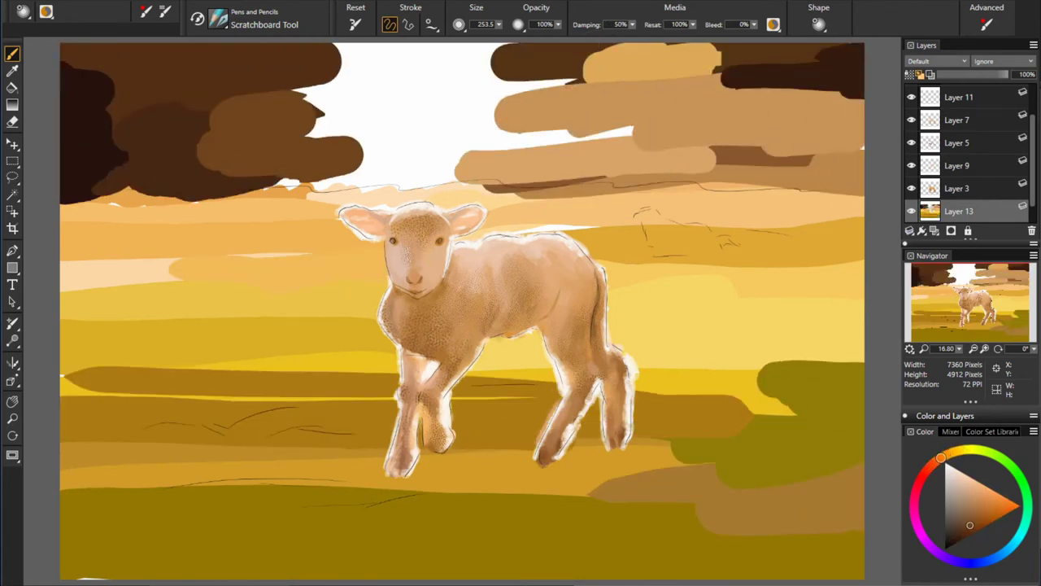
drag(277, 81, 399, 163)
drag(236, 57, 382, 57)
drag(325, 90, 423, 130)
drag(358, 57, 488, 171)
drag(456, 81, 578, 162)
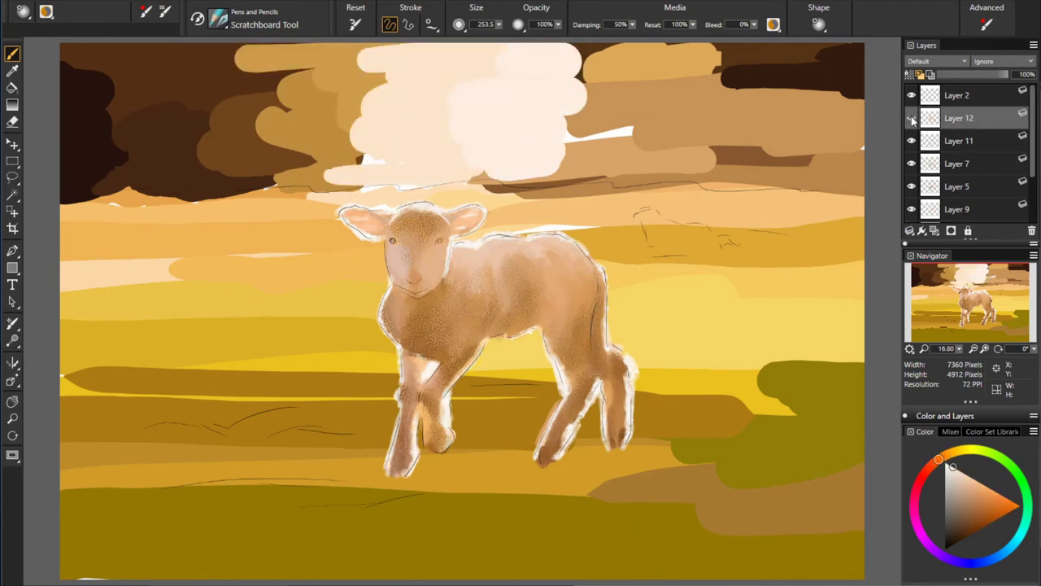
Step: Handwrite a note at left that the lamb is backlit
drag(85, 236, 100, 259)
drag(234, 232, 274, 262)
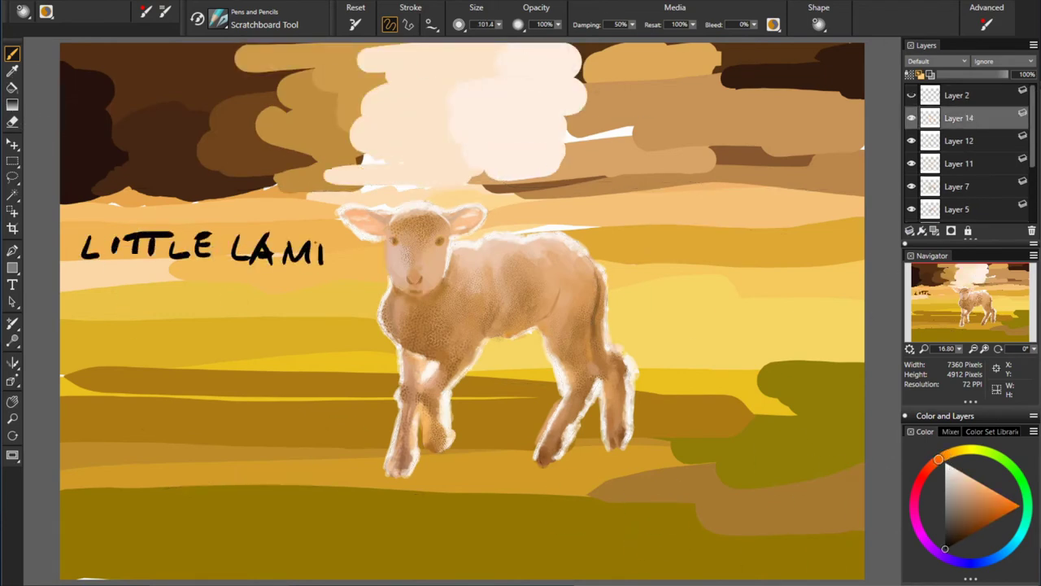
drag(147, 275, 200, 302)
drag(75, 321, 103, 345)
drag(244, 313, 285, 355)
drag(146, 365, 305, 392)
Step: Letter 'THUS THE GLOW ON EDGES' at right with an arrow to the lamb's head
mouse_move(623, 213)
mouse_down()
mouse_move(644, 244)
mouse_move(753, 241)
mouse_up()
drag(651, 259, 763, 290)
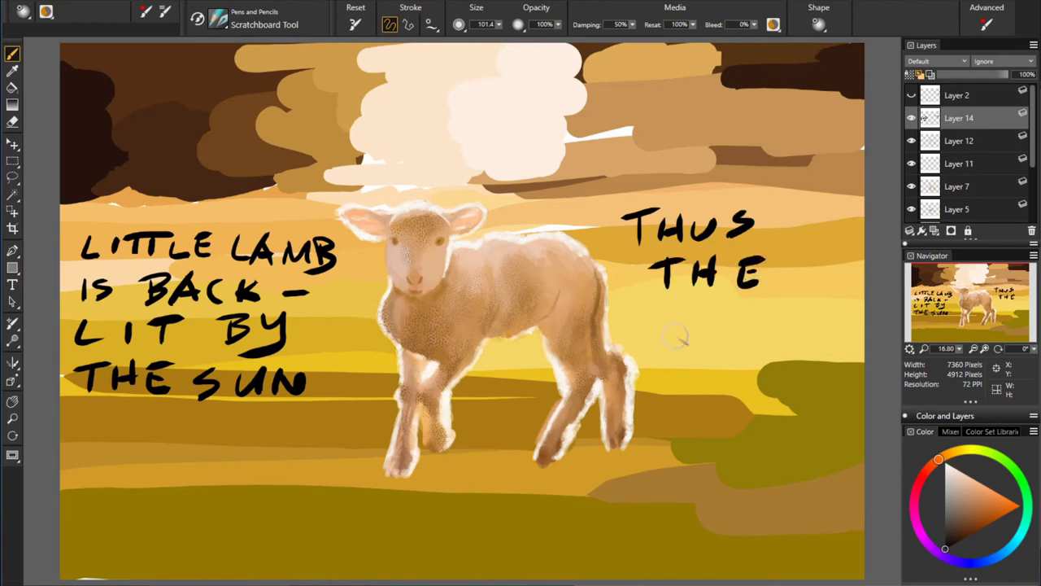
drag(642, 307, 781, 335)
drag(661, 407, 837, 440)
drag(638, 308, 633, 335)
drag(638, 289, 565, 236)
drag(586, 204, 476, 238)
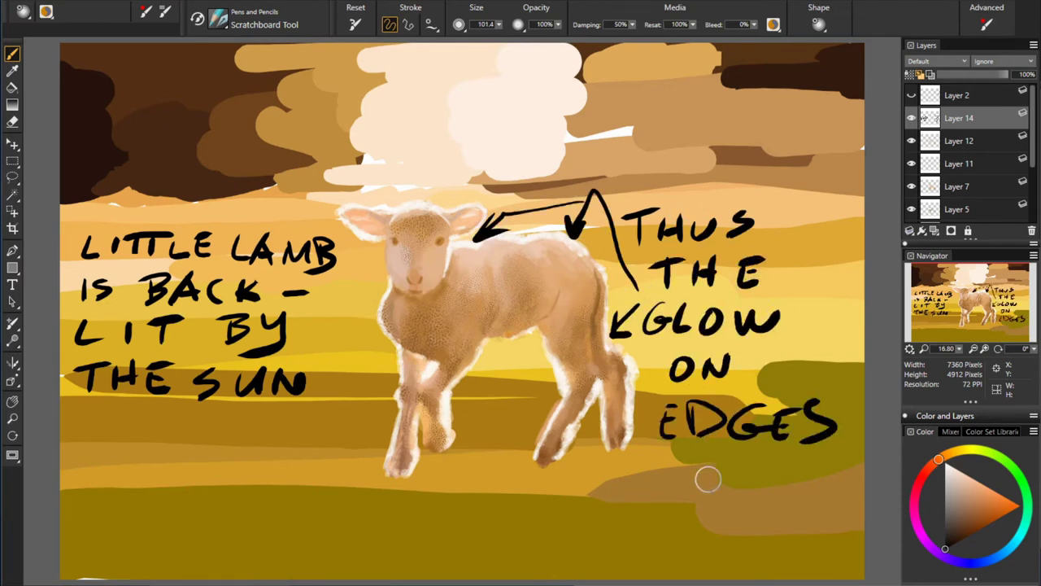
Step: Hide Layer 14, letter 'NOW TO FILL IN BACK-GROUND' in white, and show sketch Layer 2
click(911, 117)
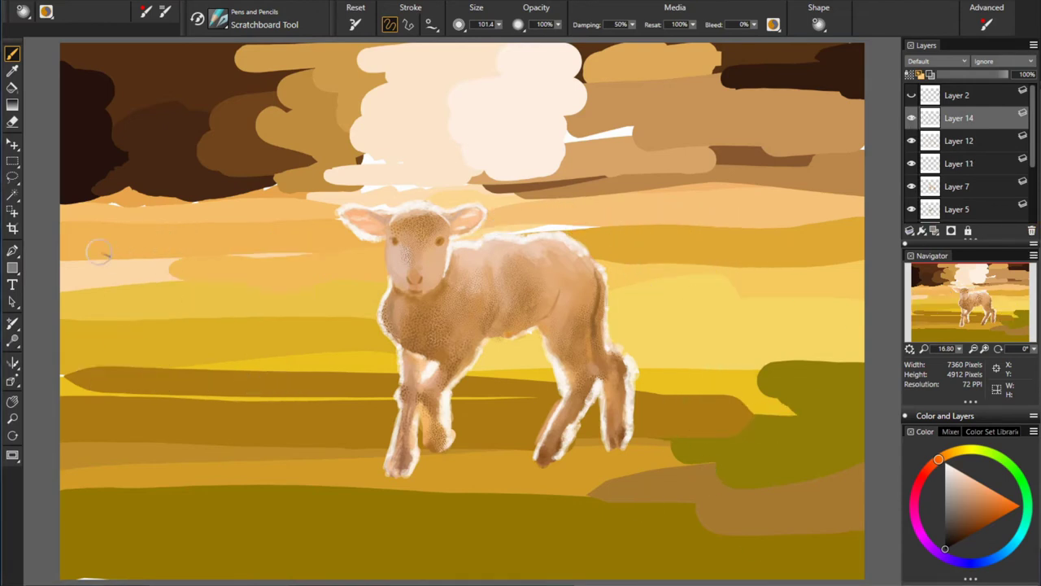
click(942, 460)
mouse_move(78, 85)
mouse_down()
mouse_move(150, 73)
mouse_move(220, 106)
mouse_up()
drag(69, 171, 203, 130)
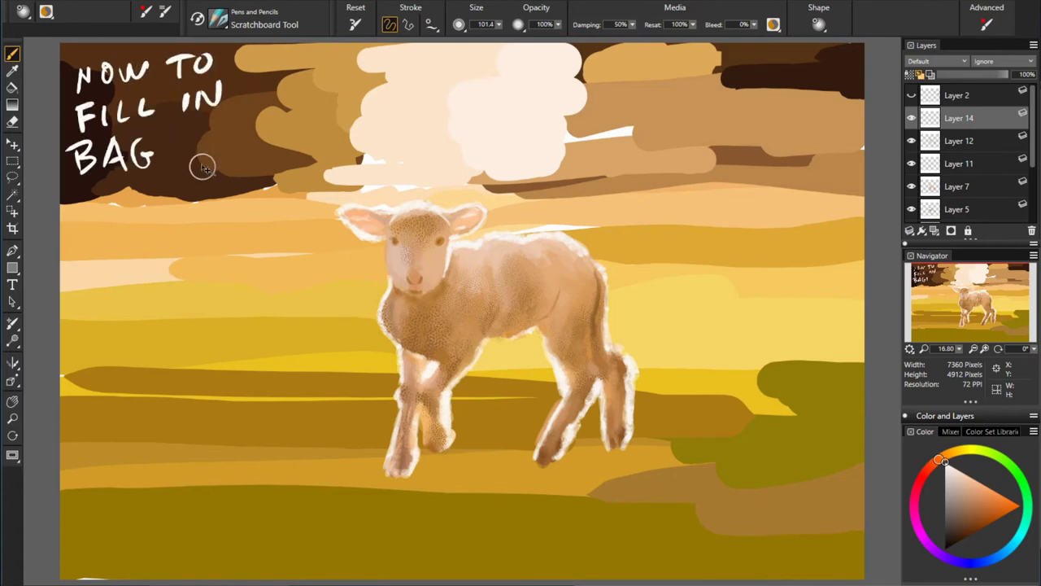
drag(146, 191, 309, 159)
click(911, 95)
click(959, 535)
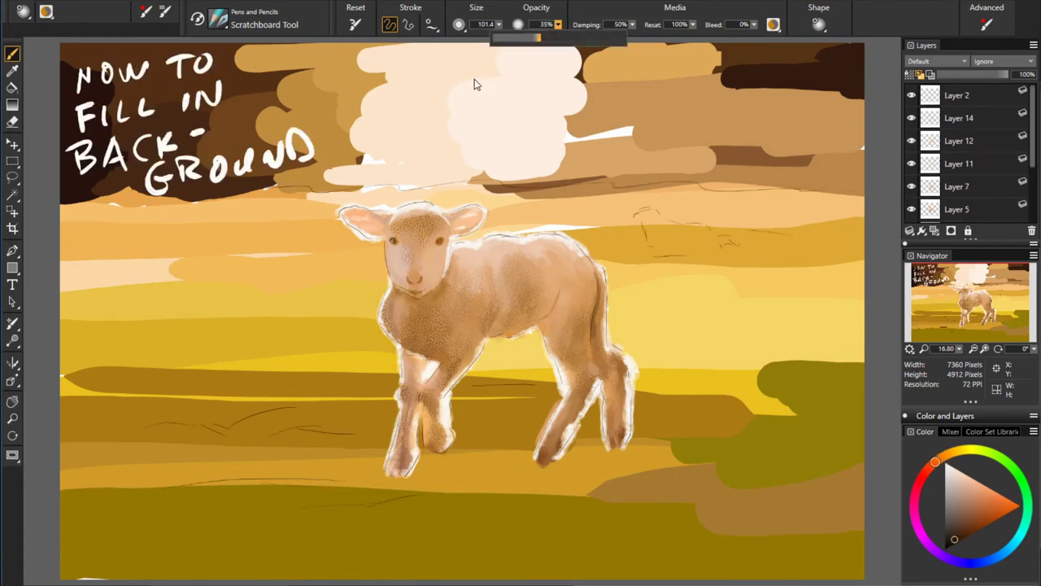
Step: At 40% opacity, darken the left horizon and the sky around the top-left lettering with browns
drag(122, 207, 138, 213)
drag(65, 215, 314, 205)
click(976, 513)
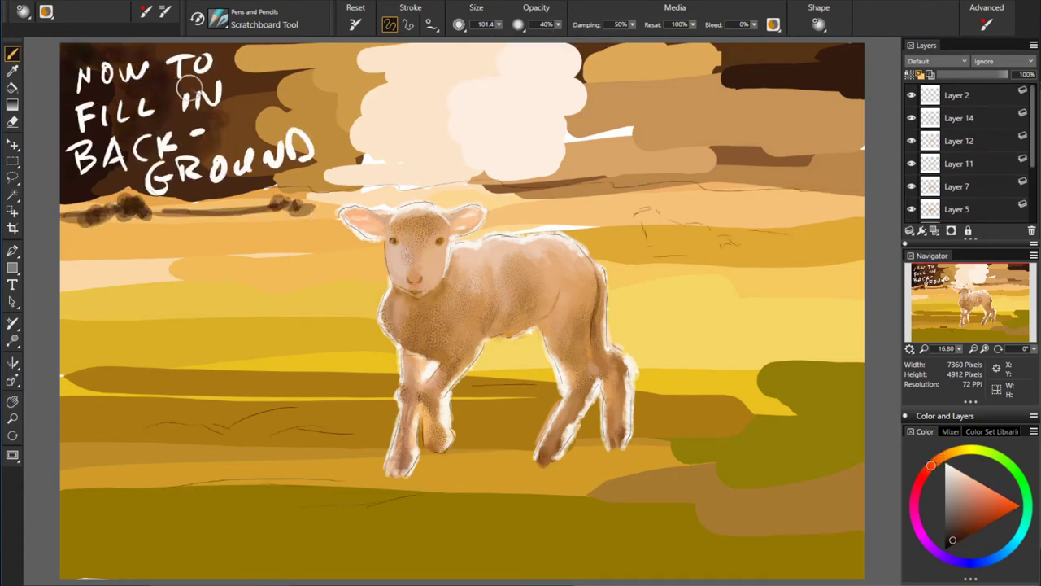
drag(244, 55, 270, 61)
drag(330, 101, 236, 65)
click(965, 530)
drag(73, 106, 158, 191)
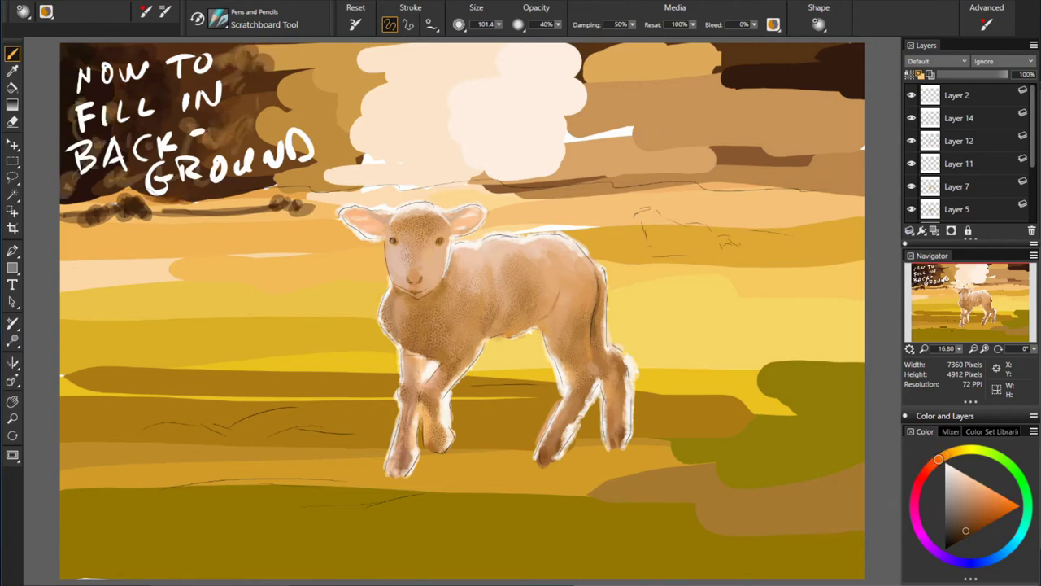
Step: Paint light haze beneath the clouds and tan and cream strokes in the upper-left sky
click(976, 520)
drag(309, 188, 431, 174)
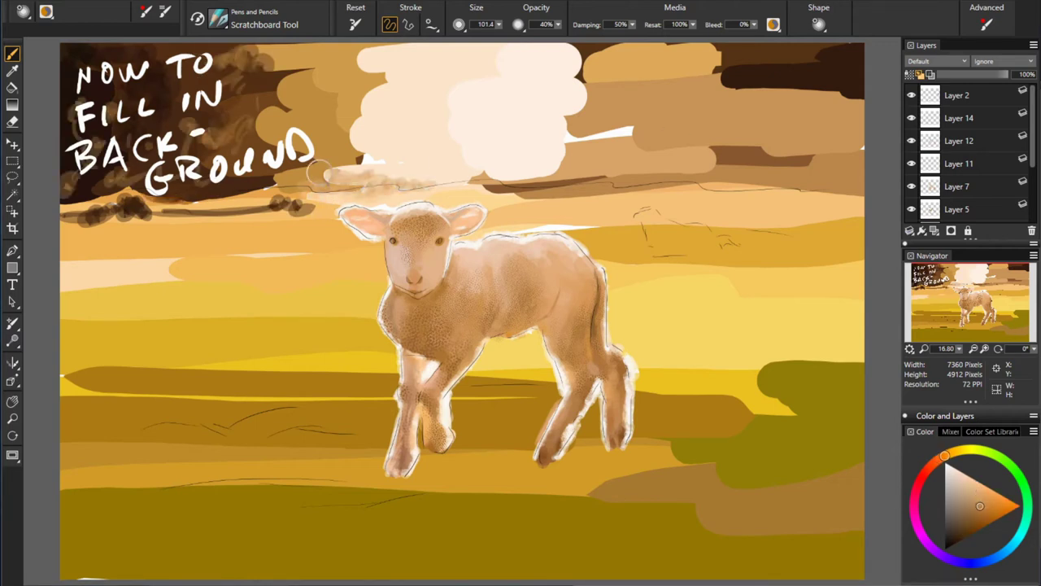
mouse_move(261, 181)
mouse_down()
mouse_move(268, 109)
mouse_move(296, 68)
mouse_move(389, 90)
mouse_up()
click(985, 494)
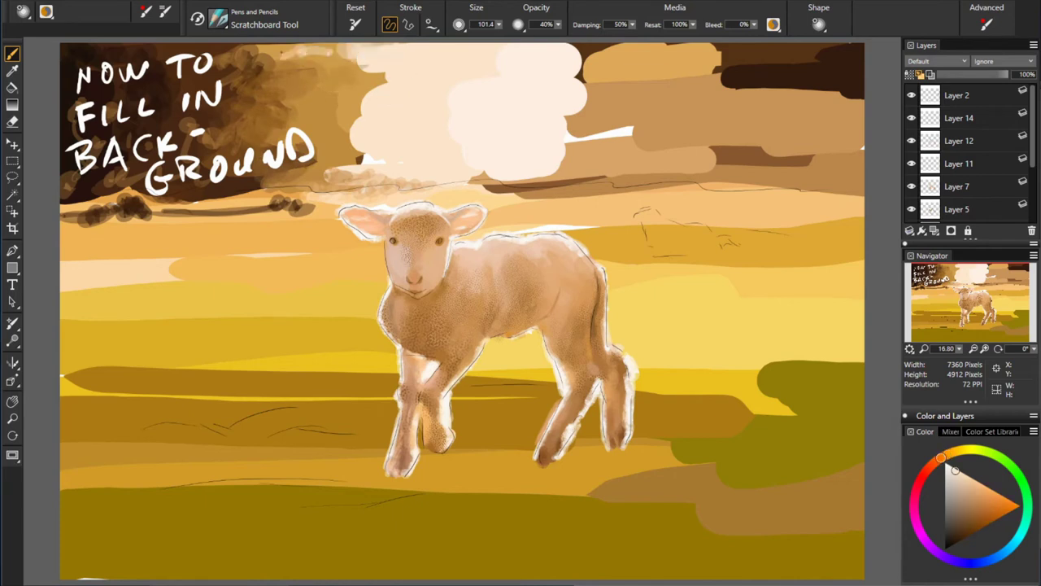
mouse_move(358, 57)
mouse_down()
mouse_move(382, 81)
mouse_move(366, 147)
mouse_up()
mouse_move(382, 93)
mouse_down()
mouse_move(341, 163)
mouse_move(456, 159)
mouse_move(448, 82)
mouse_move(358, 146)
mouse_up()
Step: With a larger brush, repaint the clouds in soft cream haze and the upper-right in brown haze
click(970, 477)
click(958, 469)
drag(342, 81, 383, 138)
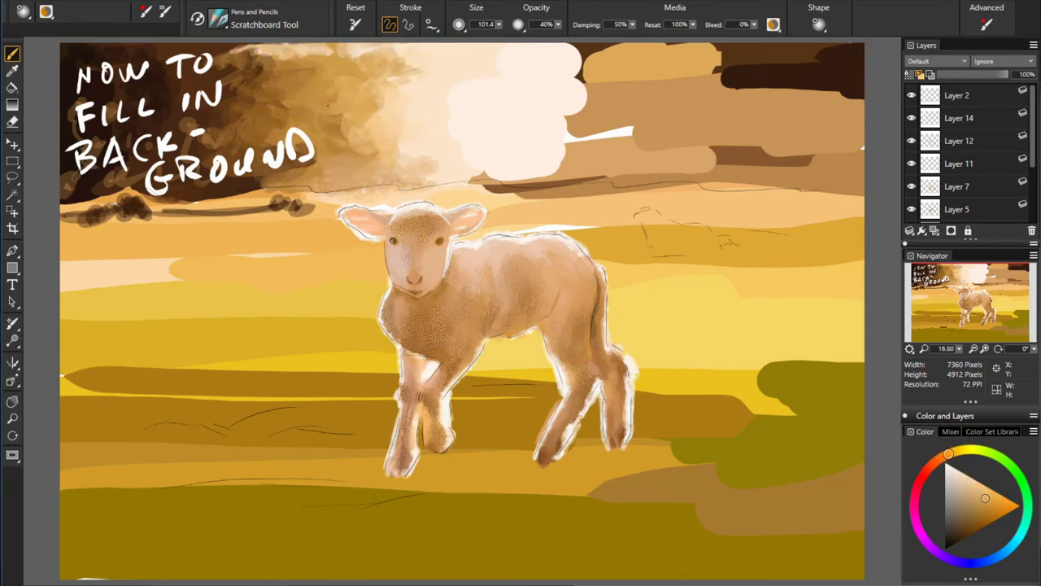
drag(500, 105, 594, 73)
mouse_move(618, 114)
mouse_down()
mouse_move(751, 47)
mouse_move(675, 92)
mouse_move(860, 105)
mouse_move(815, 104)
mouse_move(667, 167)
mouse_move(838, 130)
mouse_move(846, 187)
mouse_up()
Step: Smooth the upper-right clouds in brown and repaint the haze along the horizon
alt+click(860, 105)
click(971, 482)
drag(691, 162, 594, 131)
drag(708, 106, 537, 175)
mouse_move(634, 163)
mouse_down()
mouse_move(806, 163)
mouse_move(488, 200)
mouse_up()
Step: Paint distant dark bushes on the right horizon and darker orange across the left horizon band
click(992, 506)
mouse_move(724, 236)
mouse_down()
mouse_move(814, 220)
mouse_move(862, 232)
mouse_up()
mouse_move(630, 209)
mouse_down()
mouse_move(716, 244)
mouse_move(682, 254)
mouse_move(643, 220)
mouse_up()
alt+click(495, 268)
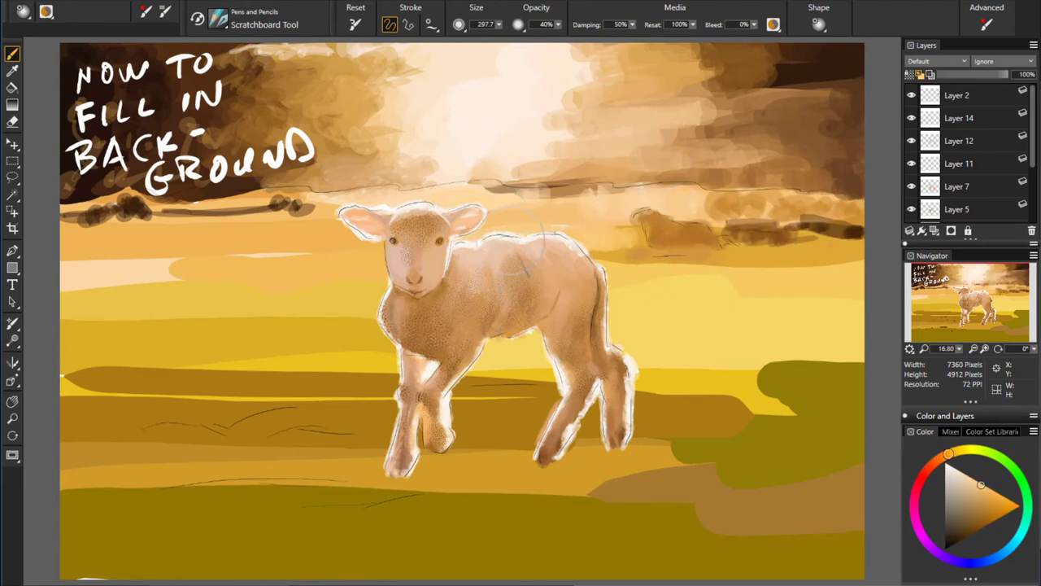
alt+click(325, 244)
mouse_move(276, 232)
mouse_down()
mouse_move(65, 231)
mouse_move(179, 244)
mouse_move(65, 236)
mouse_up()
Step: Paint dark horizontal strokes across the left field and light beige strokes between the lamb's legs
mouse_move(317, 286)
mouse_down()
mouse_move(65, 286)
mouse_move(293, 325)
mouse_up()
drag(391, 346, 73, 350)
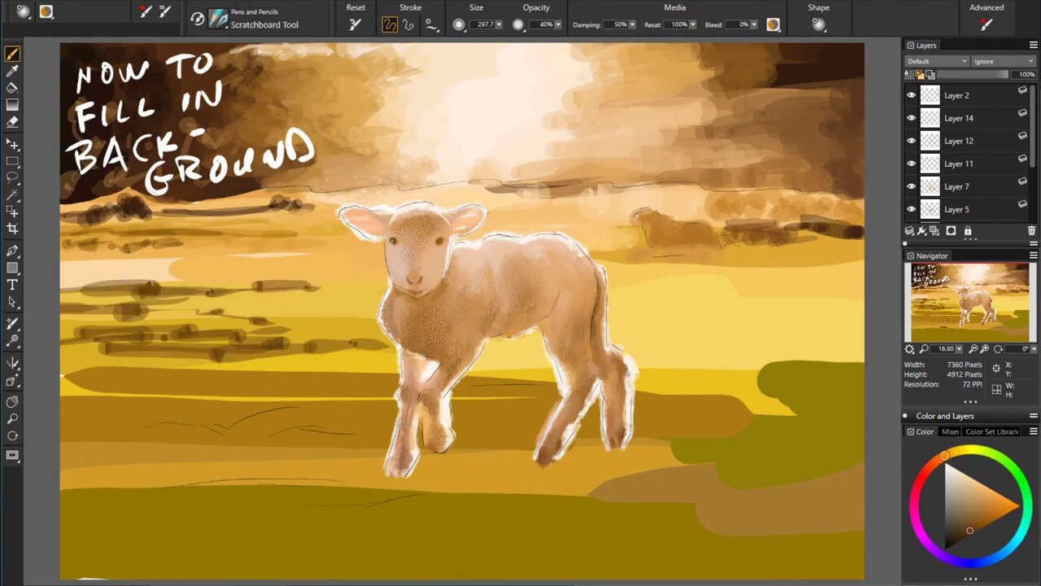
alt+click(518, 373)
alt+click(615, 377)
drag(456, 407, 549, 419)
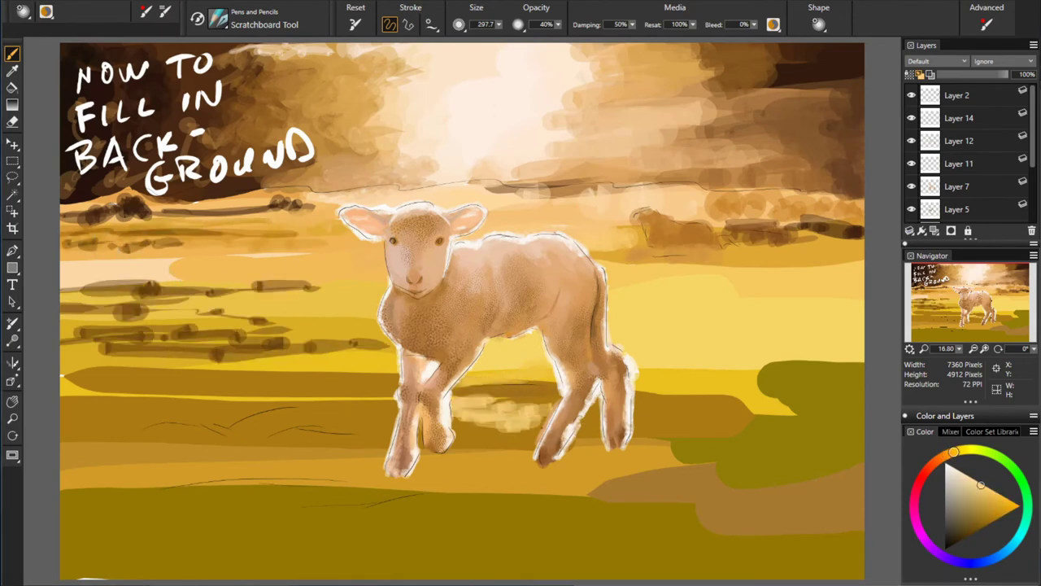
alt+click(586, 424)
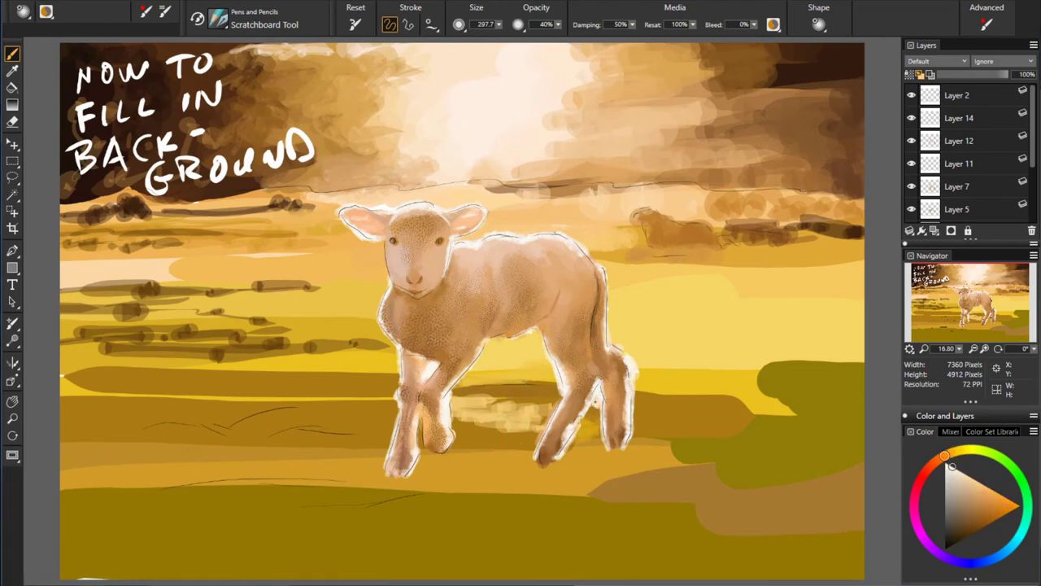
drag(558, 389, 452, 391)
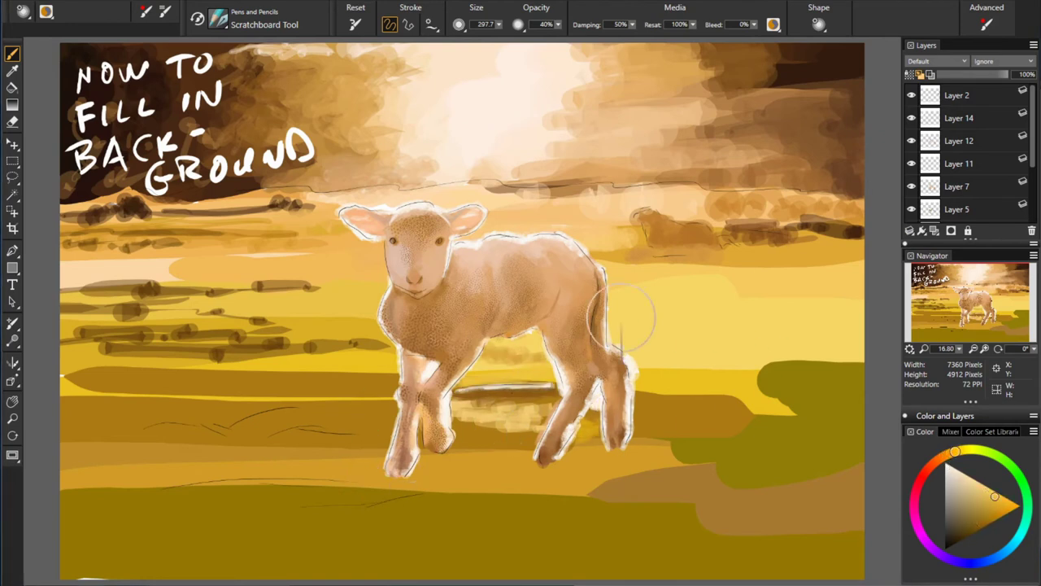
alt+click(303, 399)
Step: Cover the left field and lower-left ground with dark brushy grass strokes
alt+click(204, 332)
drag(65, 289, 204, 306)
drag(65, 333, 228, 342)
alt+click(120, 386)
mouse_move(146, 407)
mouse_down()
mouse_move(240, 444)
mouse_move(321, 415)
mouse_up()
drag(260, 443, 390, 431)
mouse_move(366, 468)
mouse_down()
mouse_move(269, 508)
mouse_move(73, 488)
mouse_up()
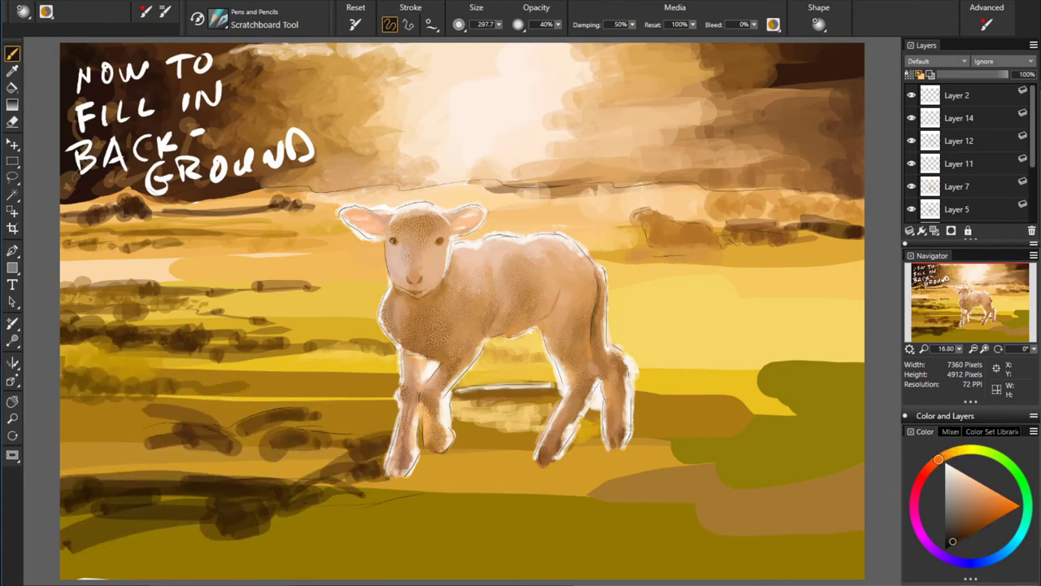
drag(74, 562, 341, 529)
drag(65, 447, 268, 488)
drag(74, 406, 284, 423)
Step: Paint dark strokes over the green area at right and yellow-olive strokes in the right midground
click(651, 398)
mouse_move(643, 391)
mouse_down()
mouse_move(683, 410)
mouse_move(813, 419)
mouse_up()
drag(715, 406, 863, 374)
click(1006, 512)
drag(675, 337, 846, 333)
drag(618, 321, 781, 325)
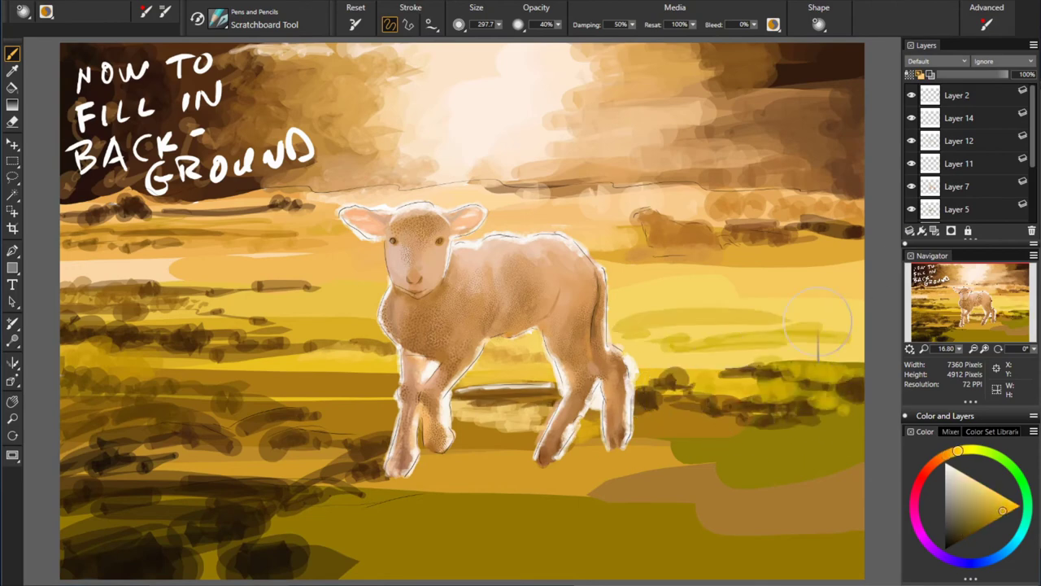
drag(610, 297, 818, 301)
click(986, 511)
Step: Repaint the distant hills around the second sheep lighter and brighten the sky above the lamb
click(986, 505)
drag(700, 244, 765, 236)
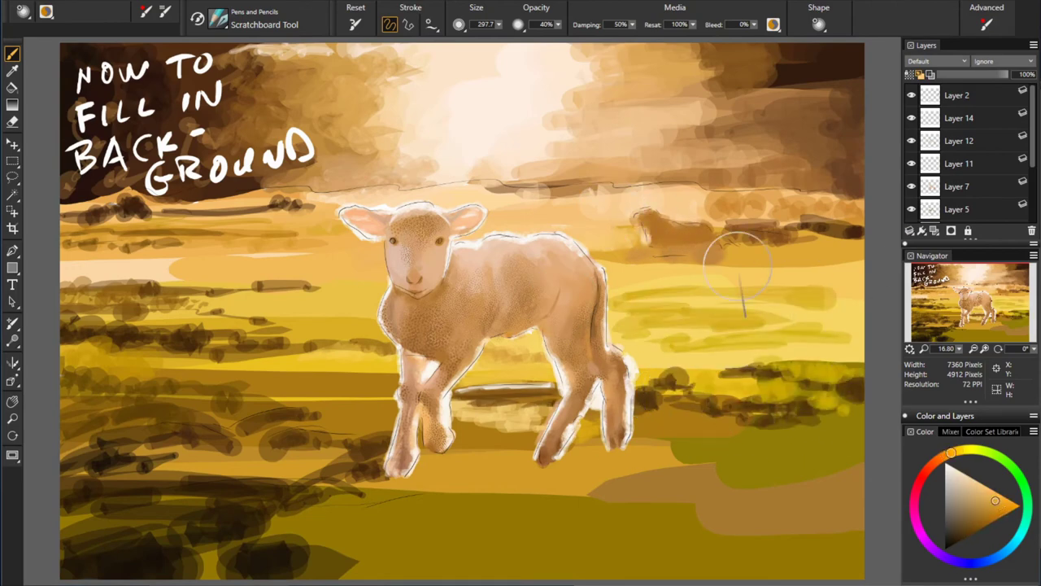
drag(570, 268, 700, 277)
click(987, 491)
drag(675, 207, 797, 199)
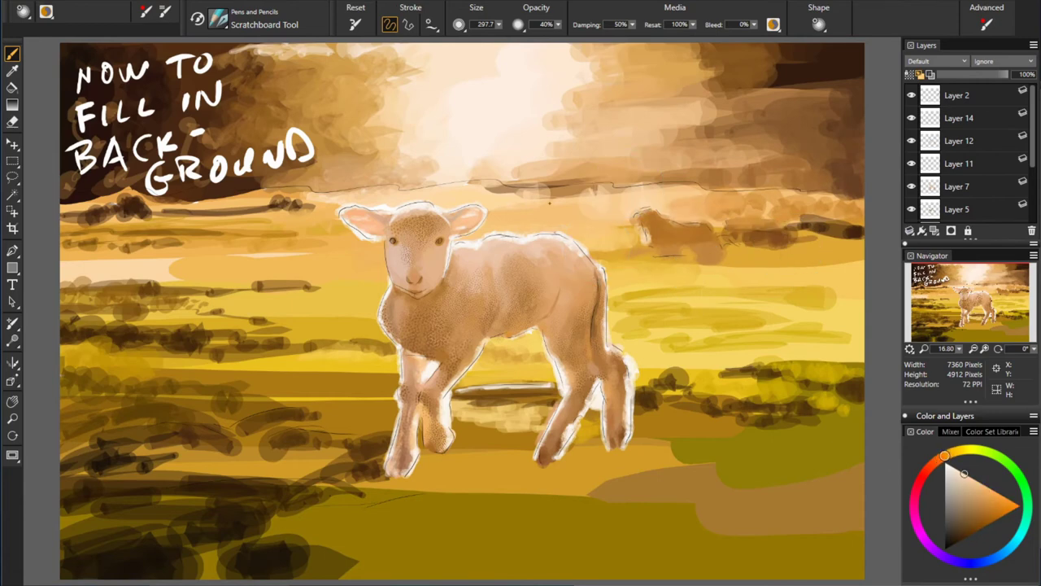
mouse_move(626, 203)
mouse_down()
mouse_move(488, 175)
mouse_move(570, 90)
mouse_up()
Step: Paint dark strokes over the lower-right field and long cast shadows from the hind hoof
alt+click(659, 233)
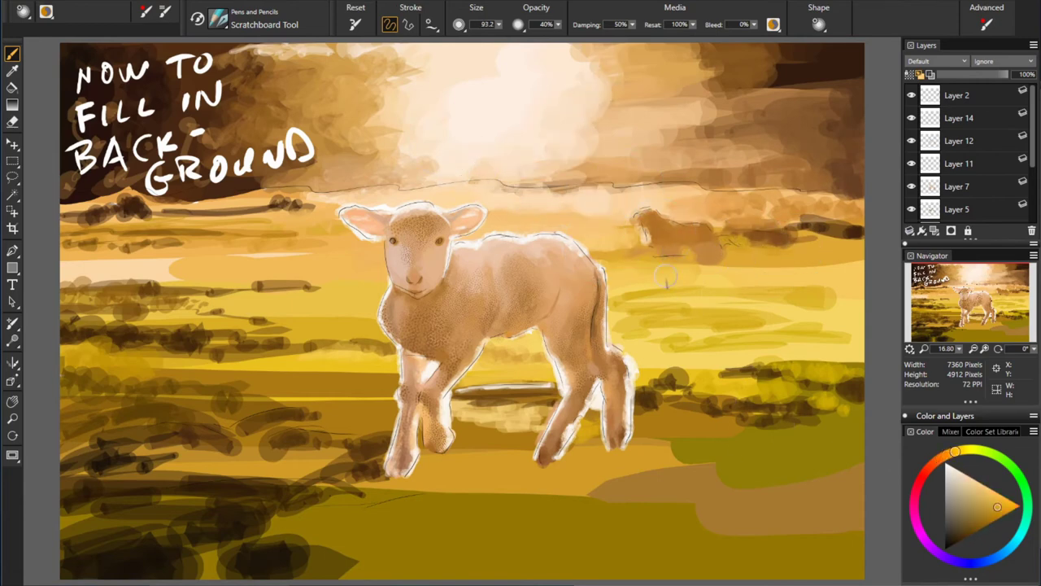
alt+click(631, 304)
alt+click(861, 186)
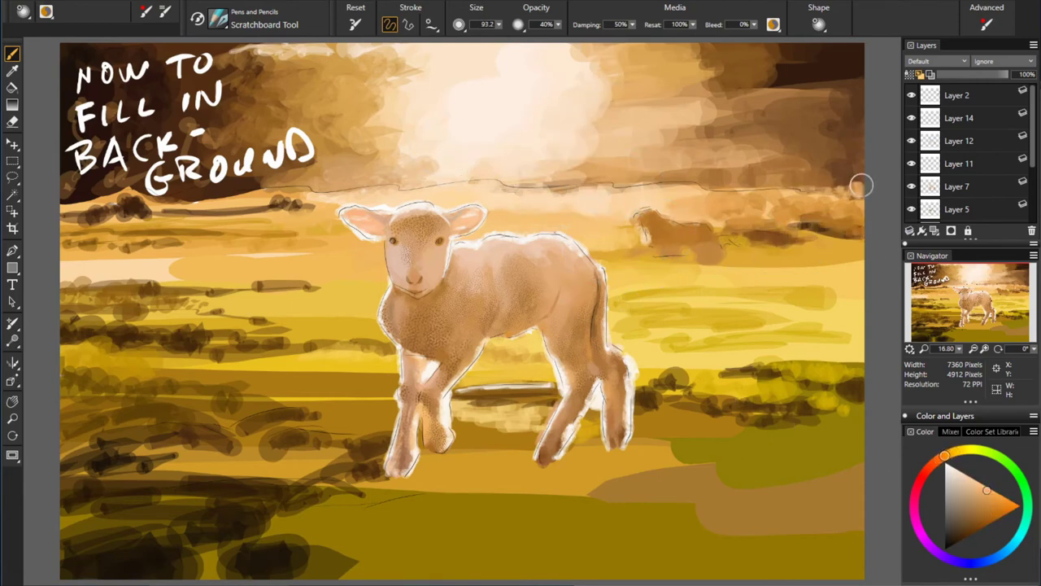
mouse_move(692, 398)
mouse_down()
mouse_move(785, 416)
mouse_move(870, 459)
mouse_up()
drag(712, 484, 862, 545)
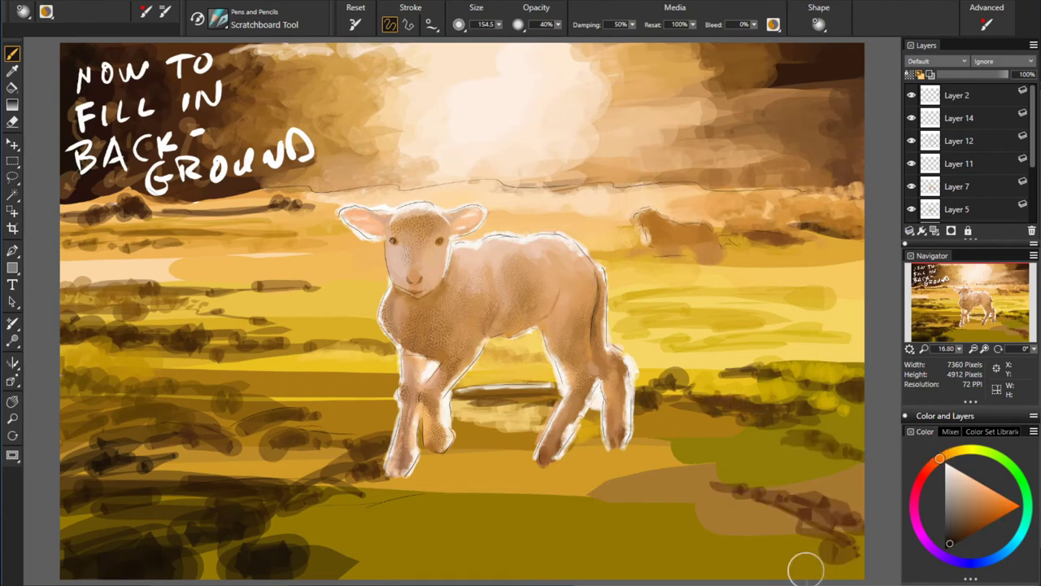
drag(753, 496, 814, 561)
drag(863, 443, 651, 389)
drag(545, 468, 602, 573)
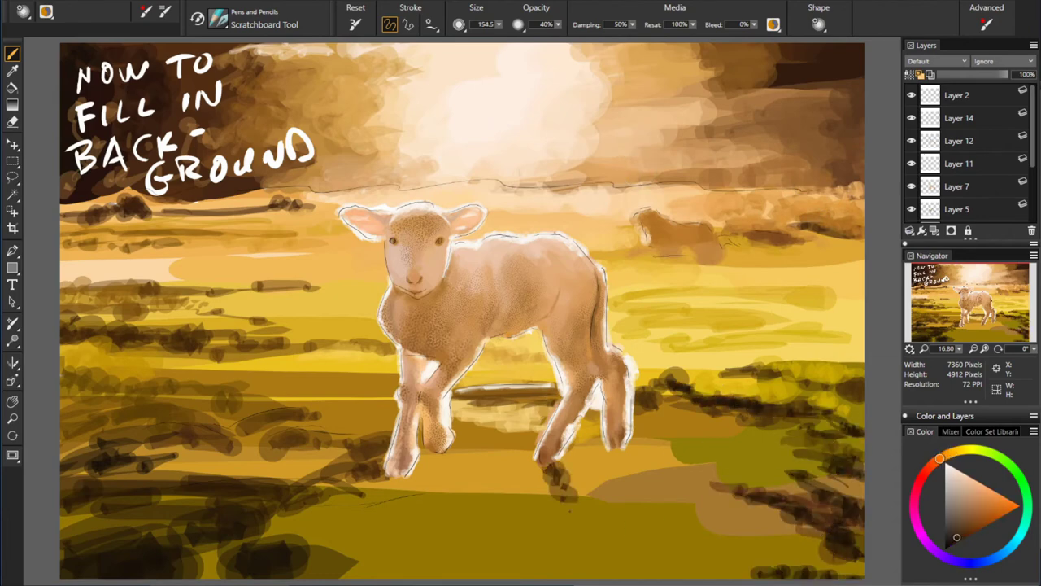
mouse_move(629, 449)
mouse_down()
mouse_move(588, 525)
mouse_move(627, 574)
mouse_up()
Step: Paint a long cast shadow from the front hoof and bright yellow light beside the front legs
drag(398, 475, 354, 570)
mouse_move(406, 554)
mouse_down()
mouse_move(430, 478)
mouse_move(403, 561)
mouse_up()
drag(395, 443, 297, 378)
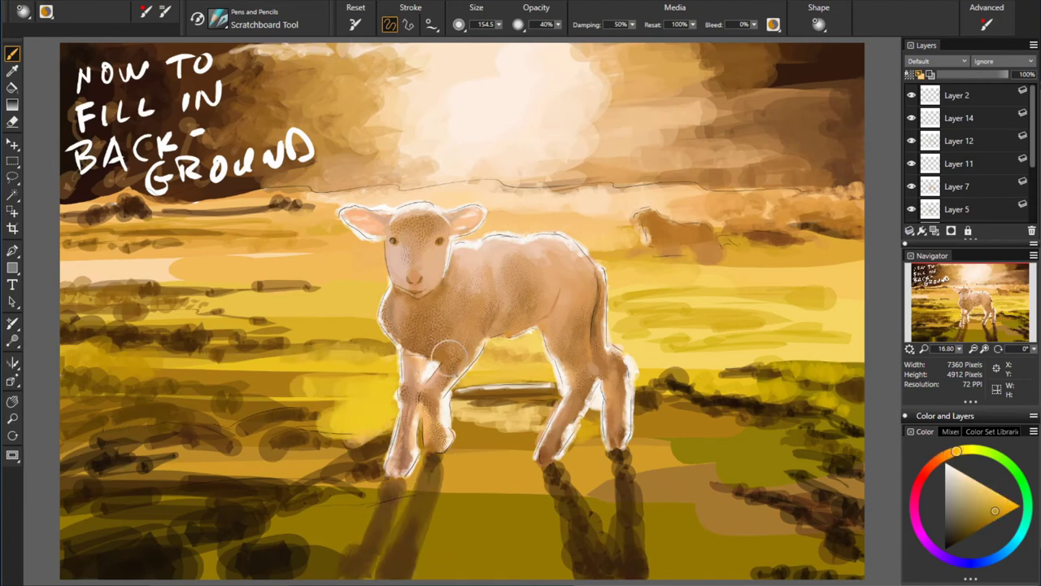
drag(350, 315, 298, 309)
Step: Darken the pale band running across the left field
drag(366, 285, 61, 265)
drag(195, 265, 61, 259)
drag(204, 249, 61, 240)
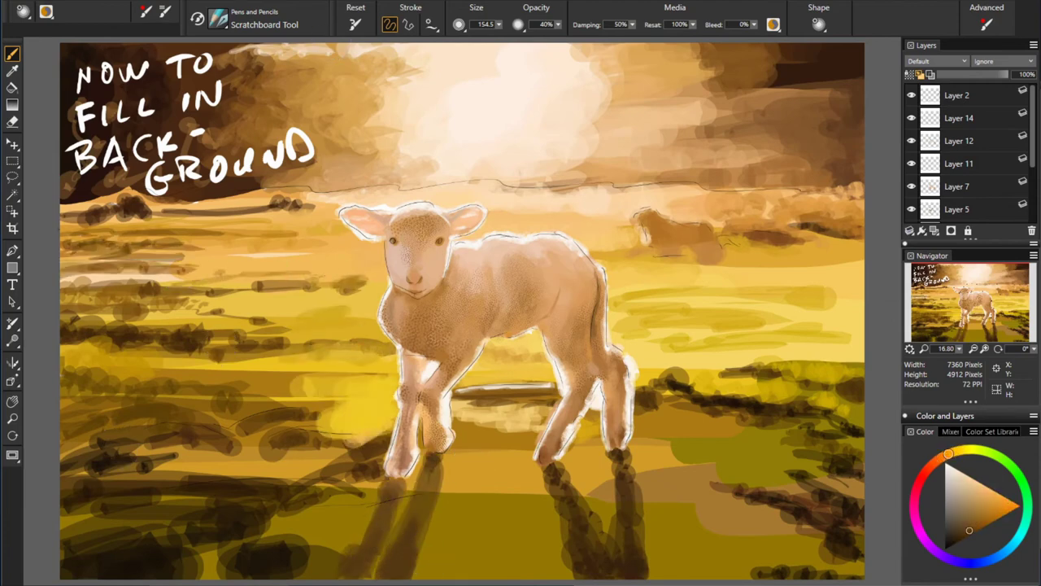
drag(158, 227, 61, 220)
drag(260, 301, 179, 303)
alt+click(204, 358)
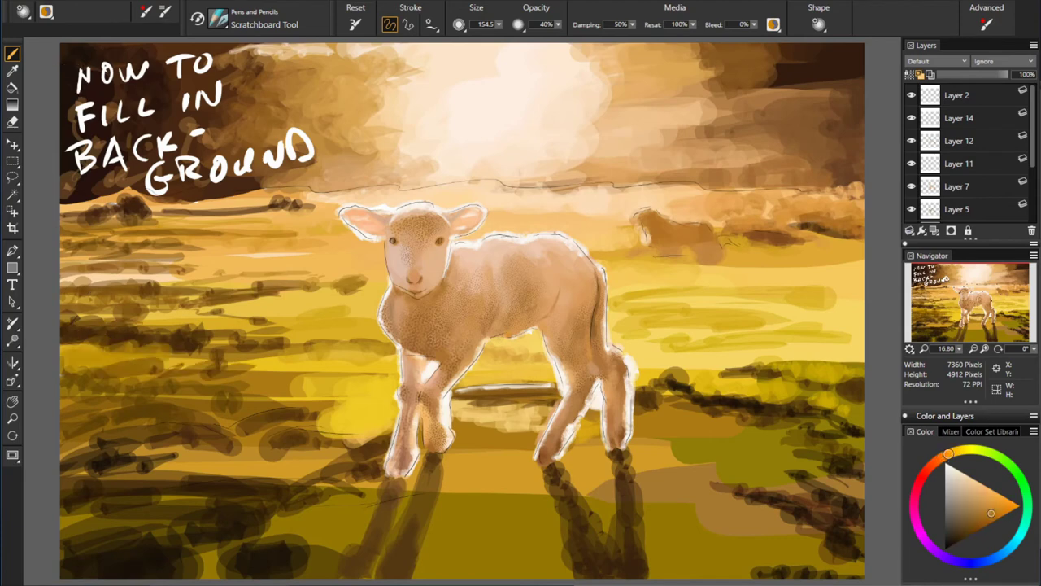
Step: Dab dark speckles on the ground below the lamb and dark strokes in the lower-left grass
alt+click(434, 502)
drag(434, 501, 488, 537)
drag(439, 561, 553, 545)
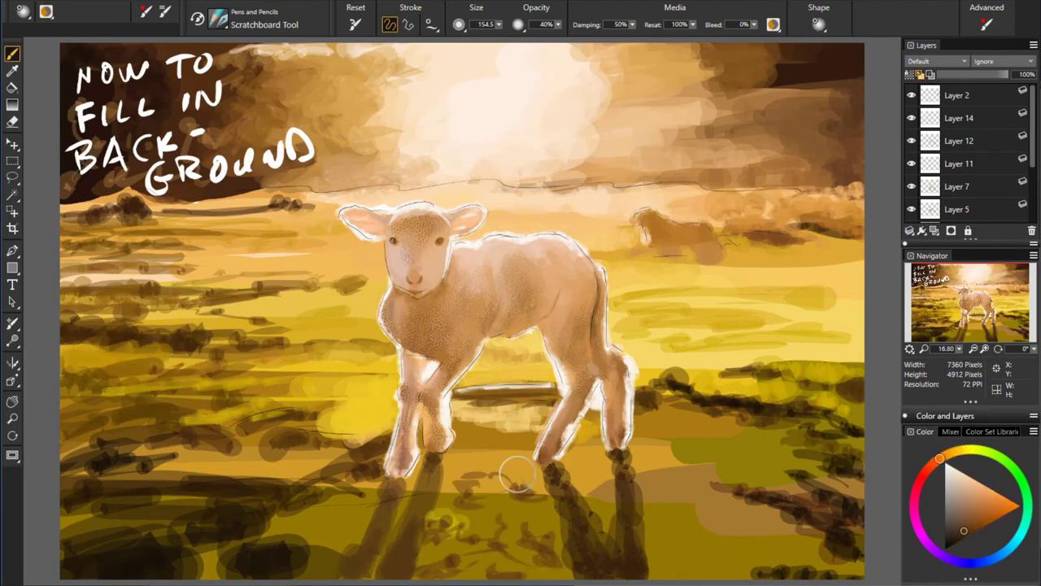
mouse_move(512, 475)
mouse_down()
mouse_move(318, 554)
mouse_move(225, 488)
mouse_move(100, 464)
mouse_up()
alt+click(100, 465)
drag(163, 468, 65, 406)
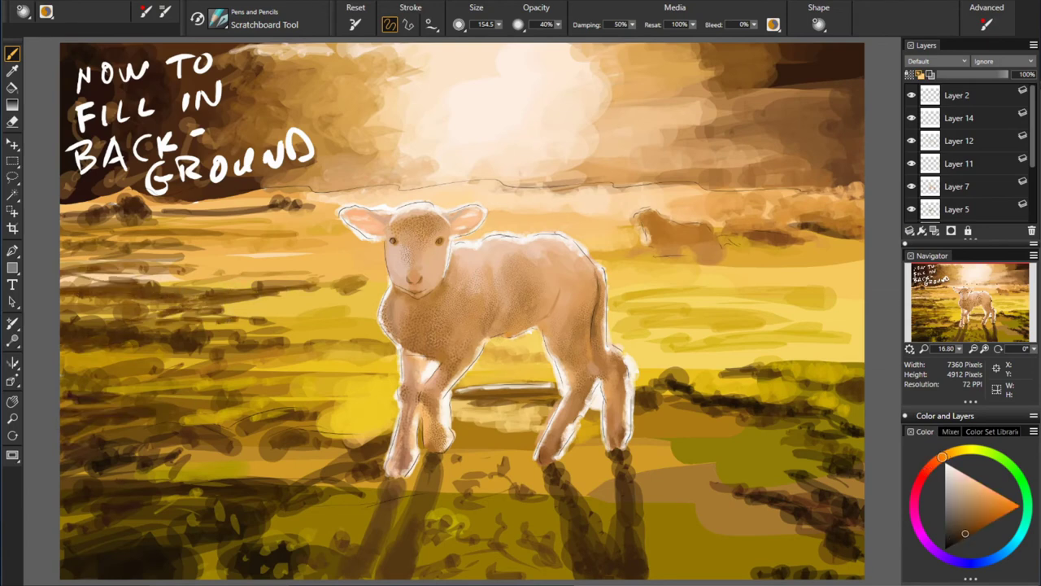
alt+click(676, 431)
Step: Smear-blend the dark left grass strokes and the upper-right sky, horizon and clouds
key(b)
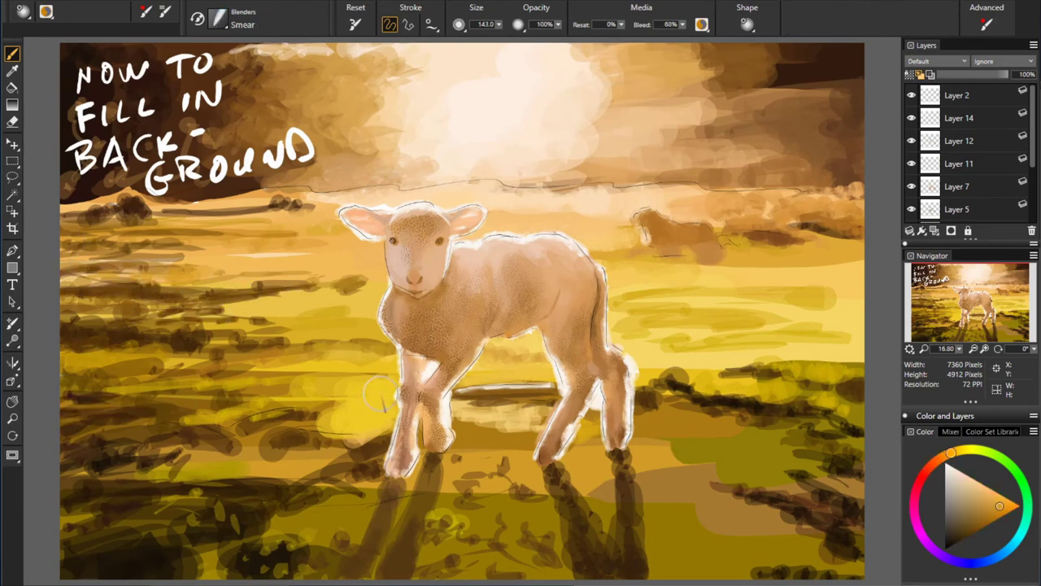
mouse_move(213, 318)
mouse_down()
mouse_move(49, 163)
mouse_move(276, 89)
mouse_move(204, 122)
mouse_up()
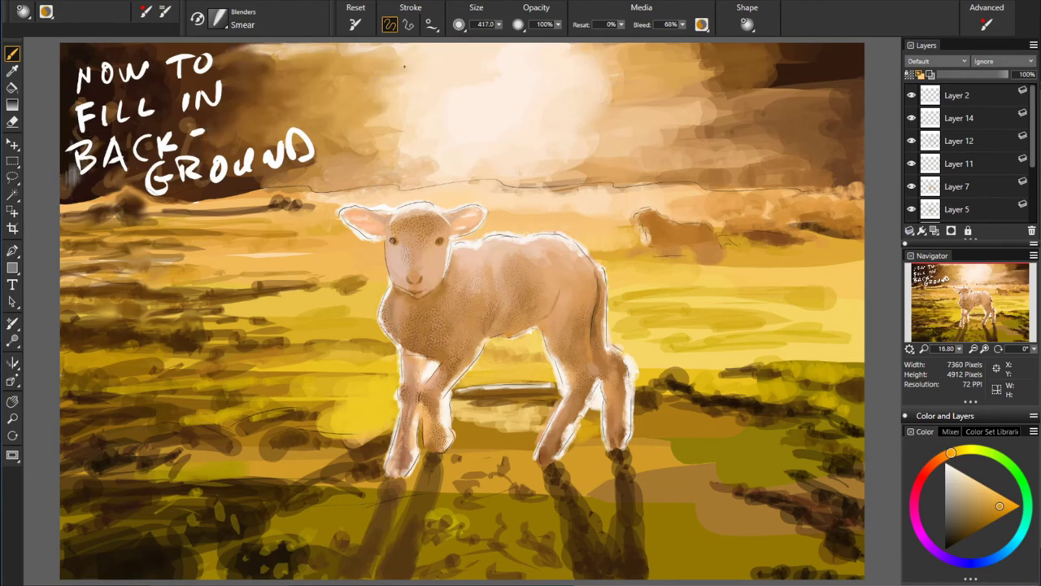
drag(846, 81, 683, 106)
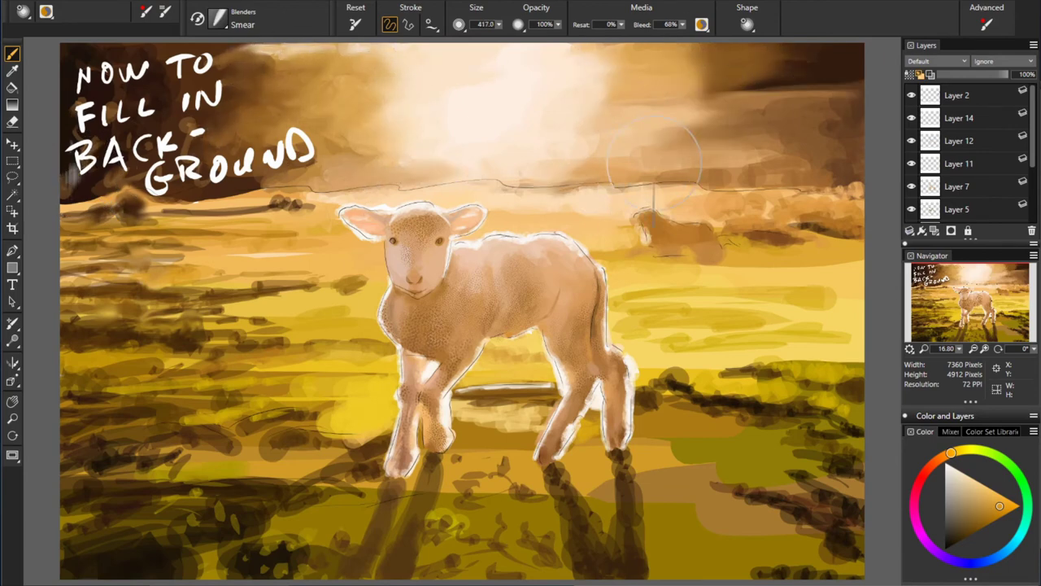
drag(854, 163, 642, 195)
drag(545, 183, 733, 228)
drag(805, 212, 700, 261)
Step: Blend the yellow and dark strokes across the lower field into smoother transitions
drag(846, 297, 748, 374)
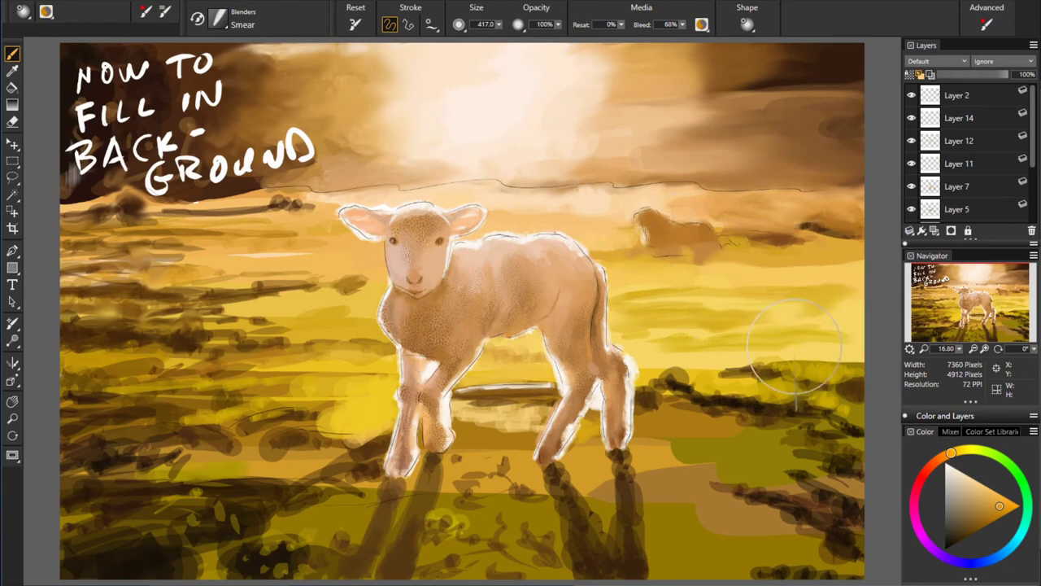
drag(854, 382, 809, 437)
drag(334, 419, 220, 309)
drag(342, 285, 122, 387)
drag(309, 423, 97, 463)
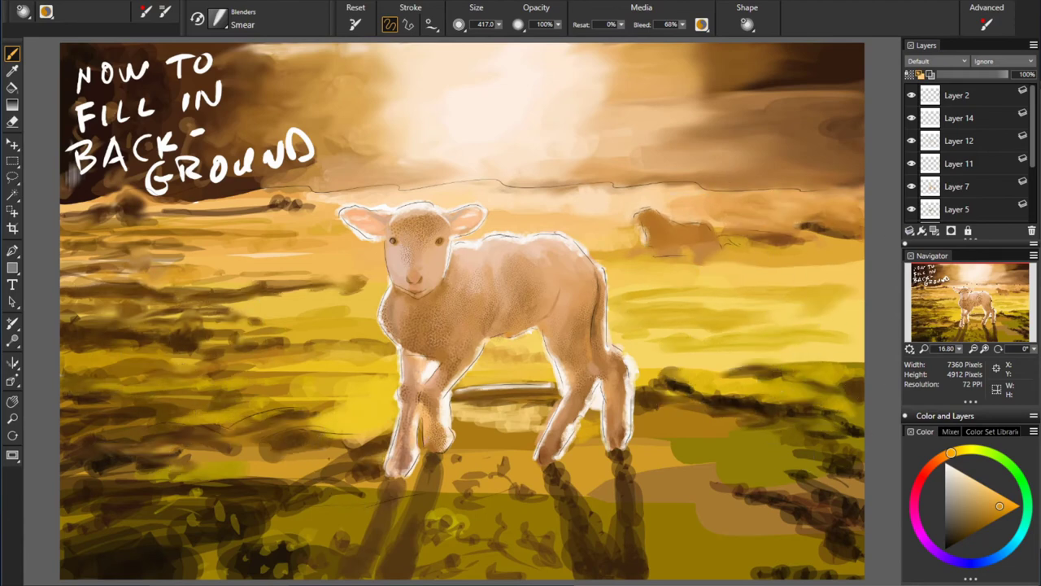
drag(244, 463, 147, 553)
drag(504, 431, 846, 488)
drag(732, 488, 586, 528)
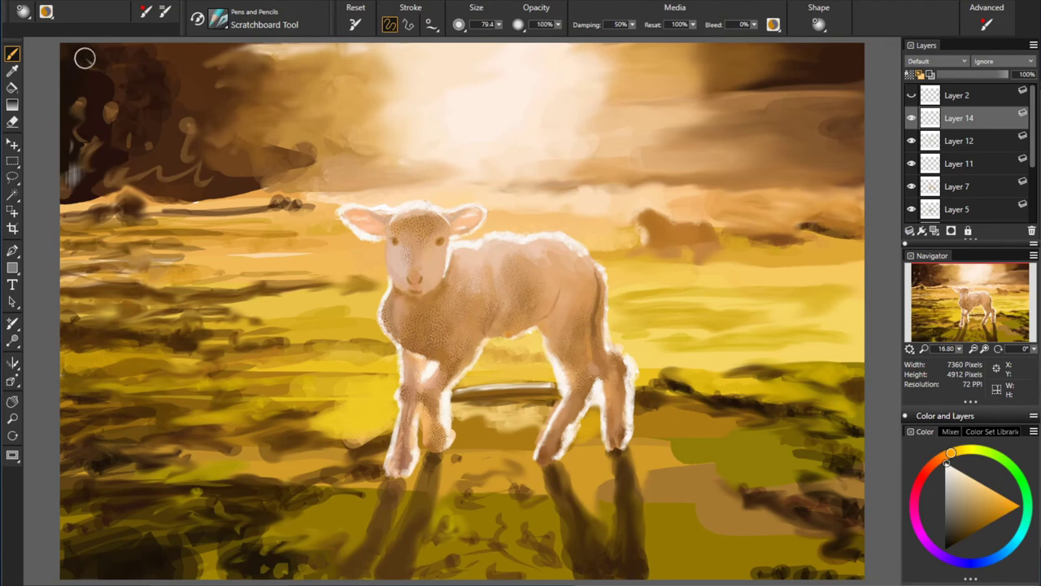
Step: Handwrite a short note at the top left of the canvas
mouse_move(73, 81)
mouse_down()
mouse_move(236, 78)
mouse_move(172, 107)
mouse_up()
mouse_move(82, 106)
mouse_down()
mouse_move(191, 127)
mouse_move(348, 134)
mouse_move(363, 115)
mouse_up()
click(358, 137)
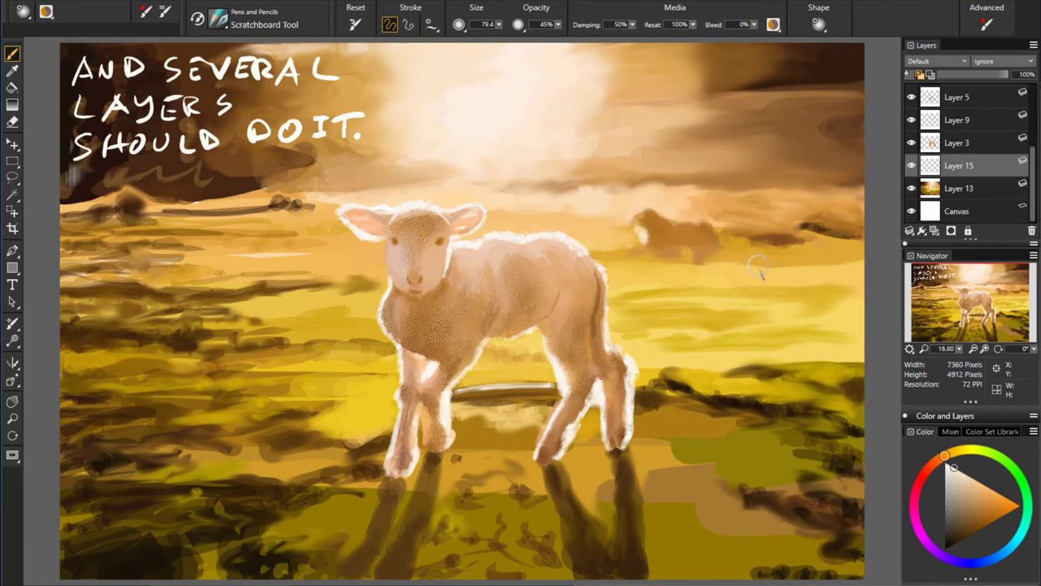
Step: Paint dark brown translucent strokes into the upper-right sky
alt+click(639, 238)
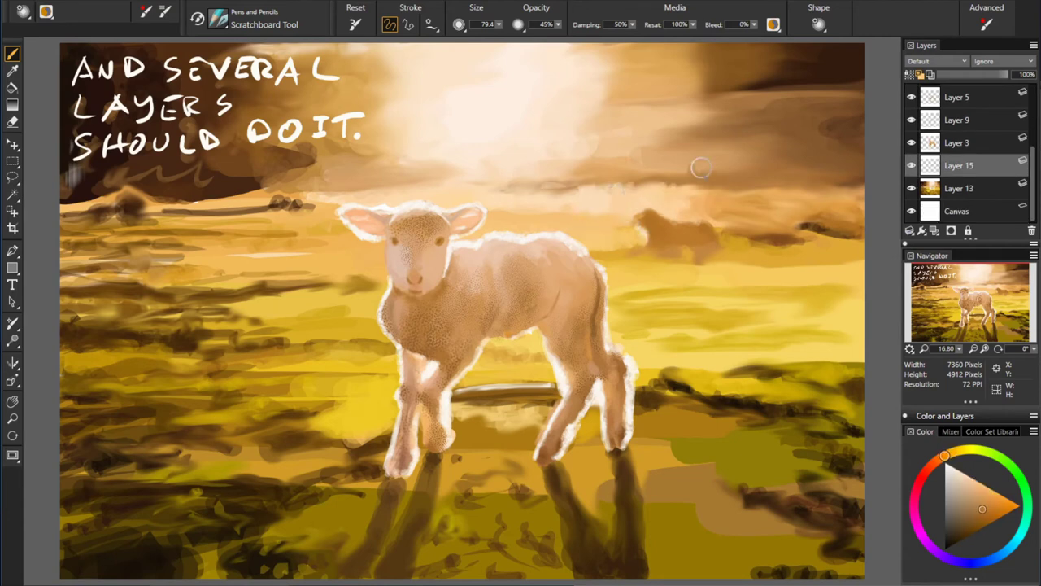
alt+click(802, 189)
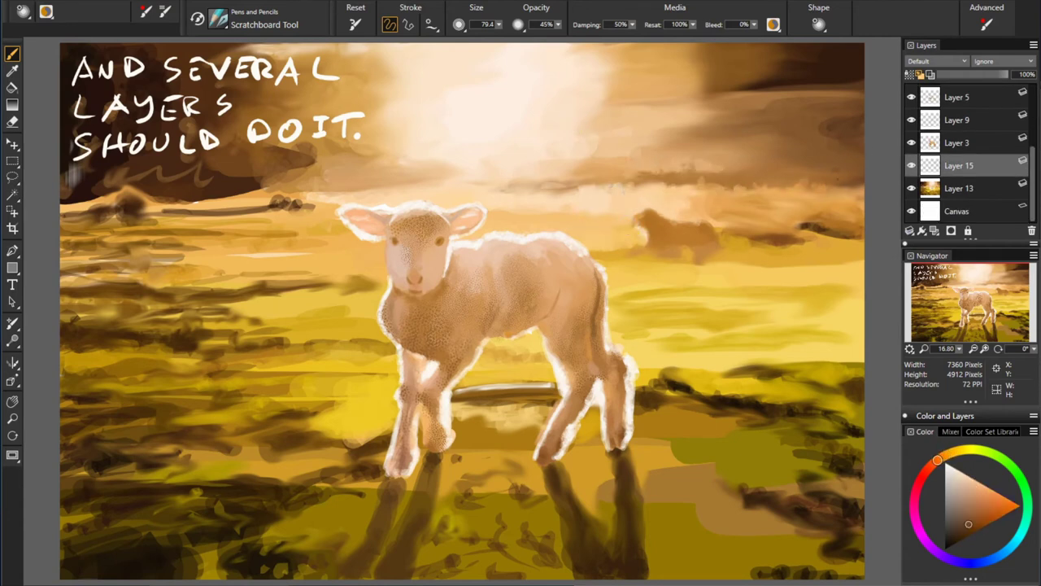
drag(802, 189, 860, 81)
alt+click(782, 56)
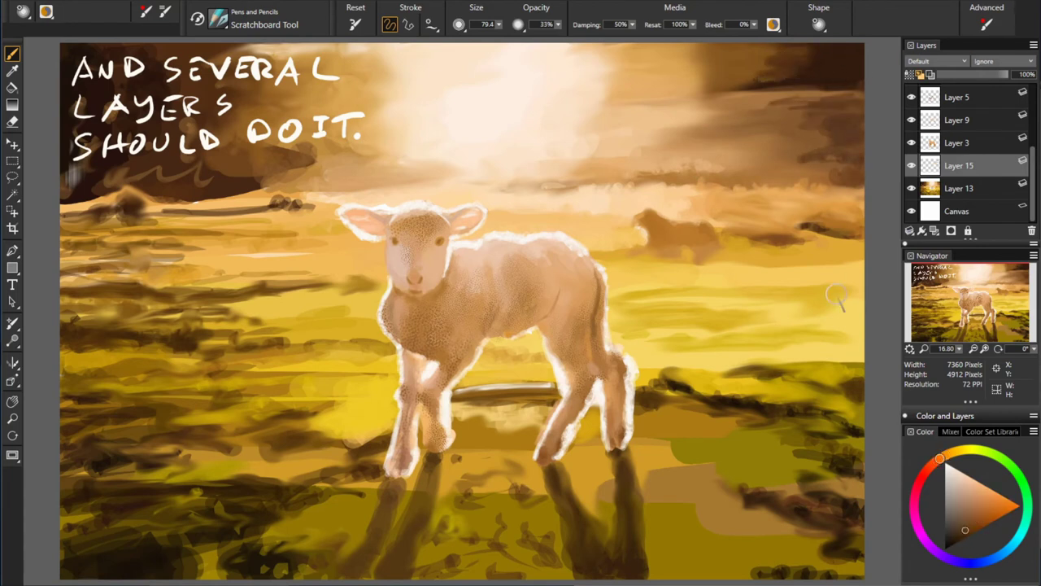
alt+click(621, 512)
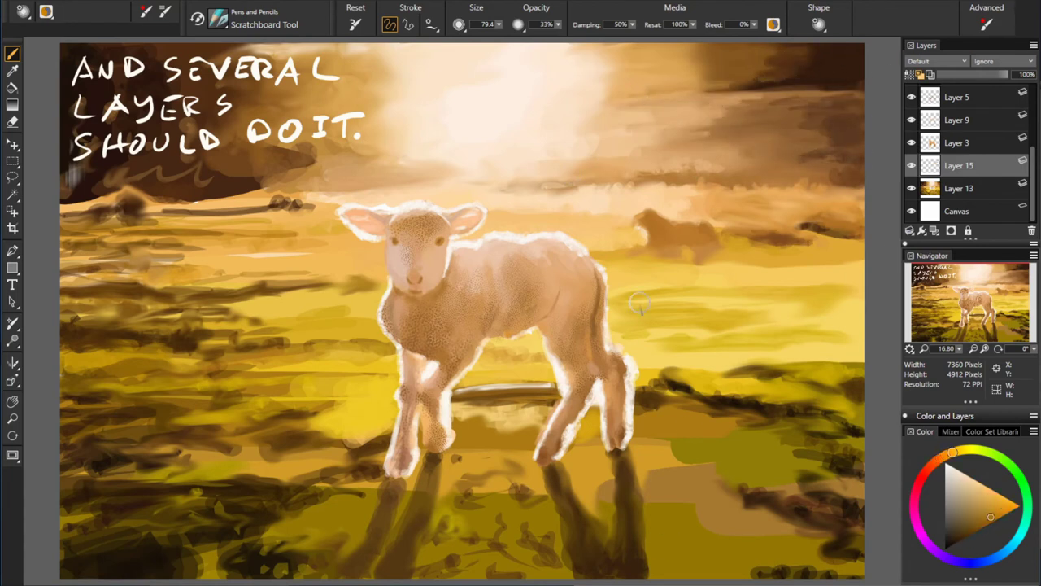
mouse_move(784, 224)
mouse_down()
mouse_move(875, 238)
mouse_move(785, 227)
mouse_up()
Step: Add dark horizontal orange strokes across the right side of the field
alt+click(846, 220)
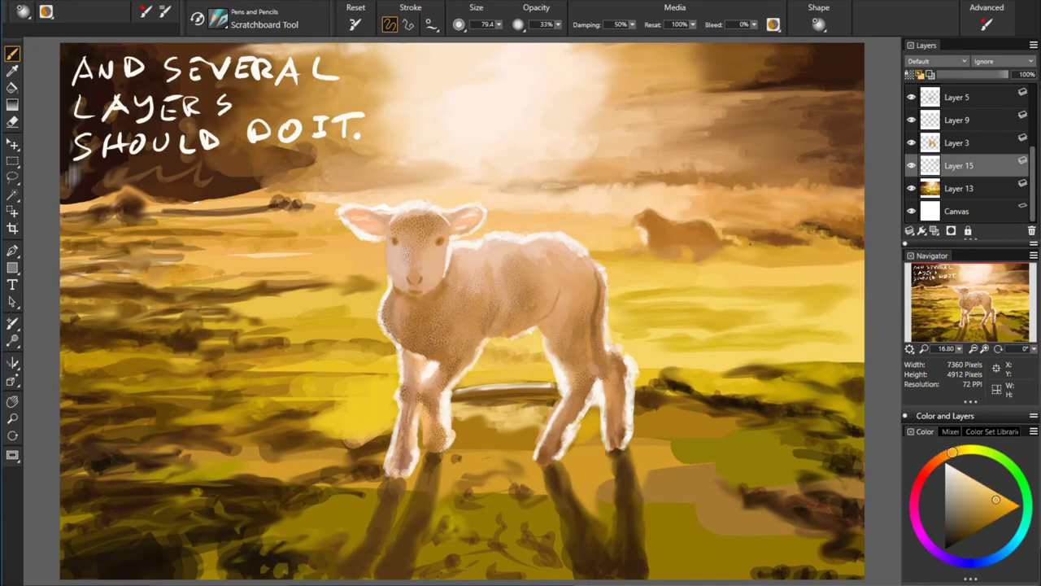
alt+click(703, 250)
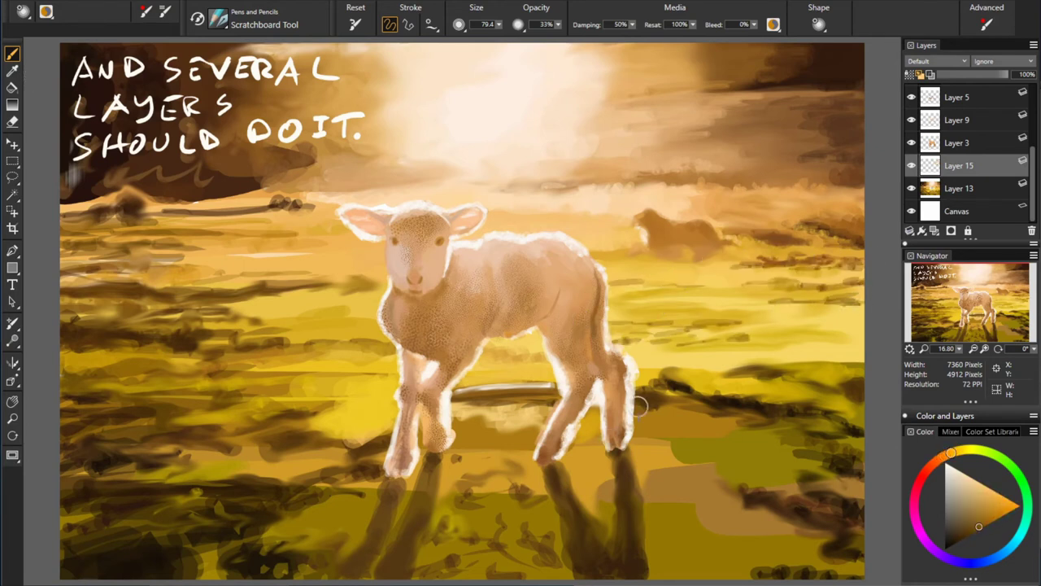
drag(859, 325, 700, 340)
alt+click(833, 241)
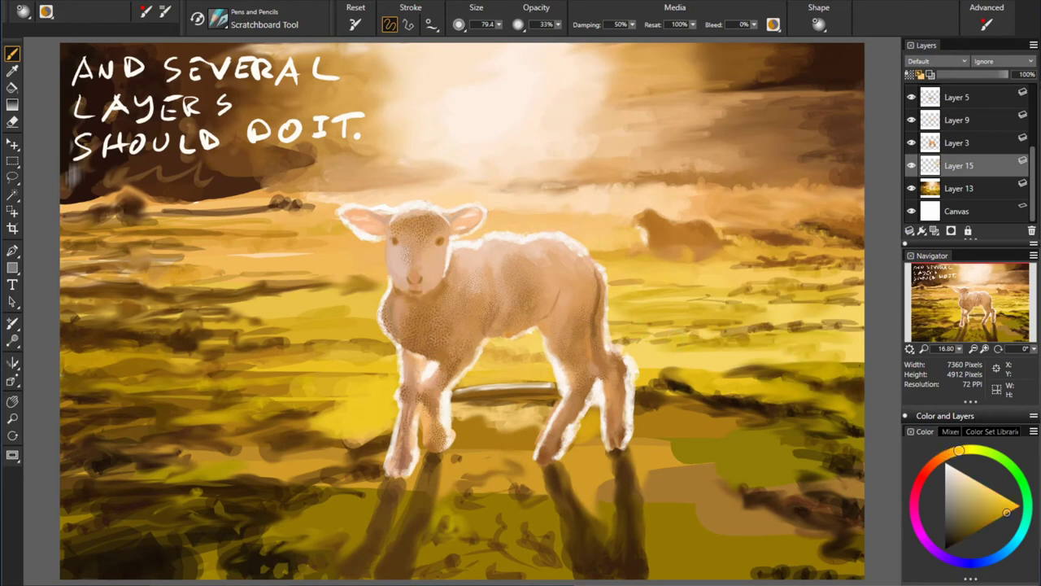
drag(846, 341, 733, 349)
alt+click(819, 328)
alt+click(739, 358)
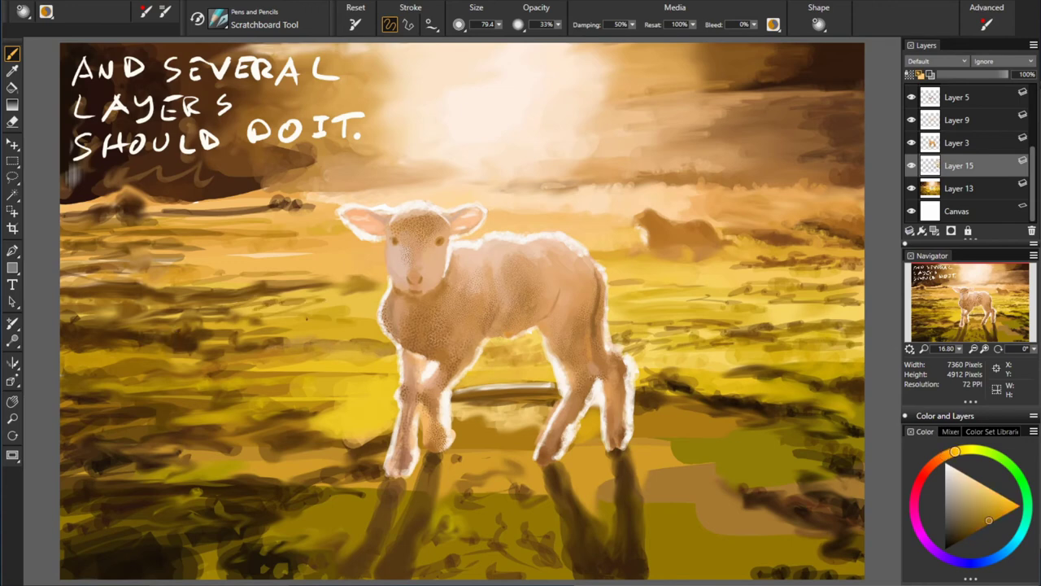
Step: Cover the upper-left light streaks and lower-left ground with dark brown strokes
drag(301, 205, 224, 175)
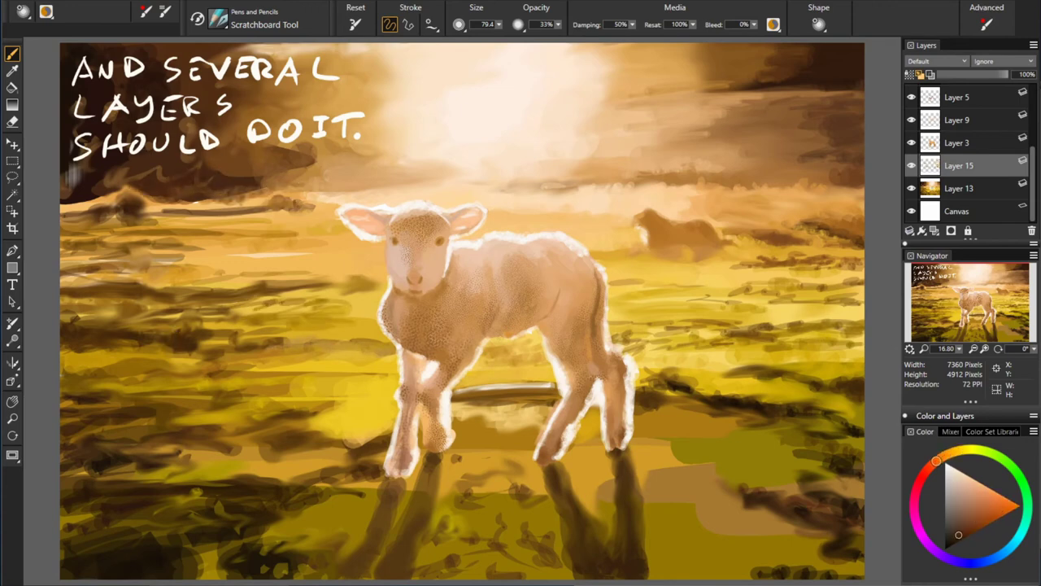
alt+click(338, 285)
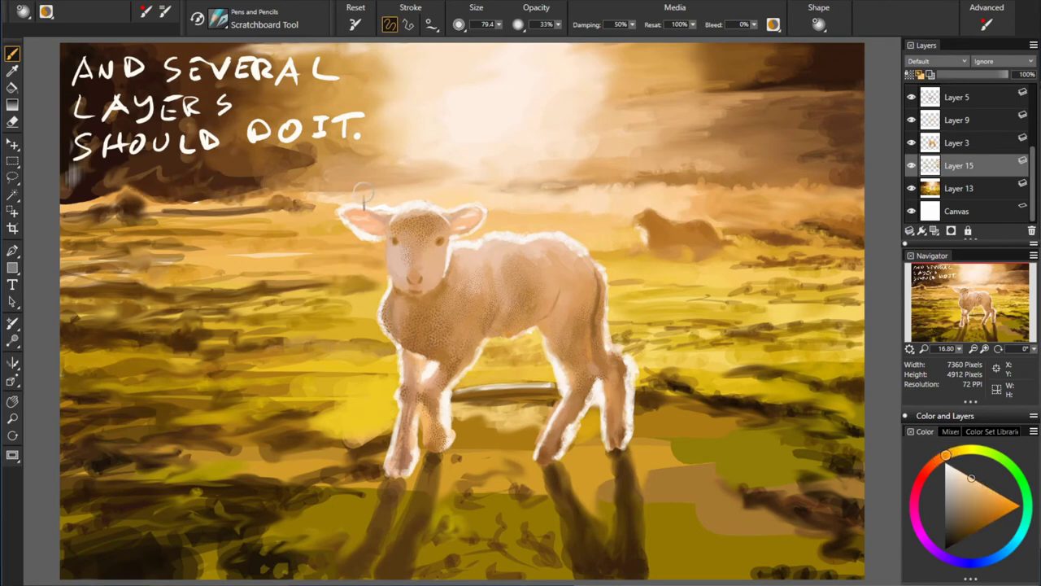
alt+click(80, 203)
drag(73, 183, 162, 175)
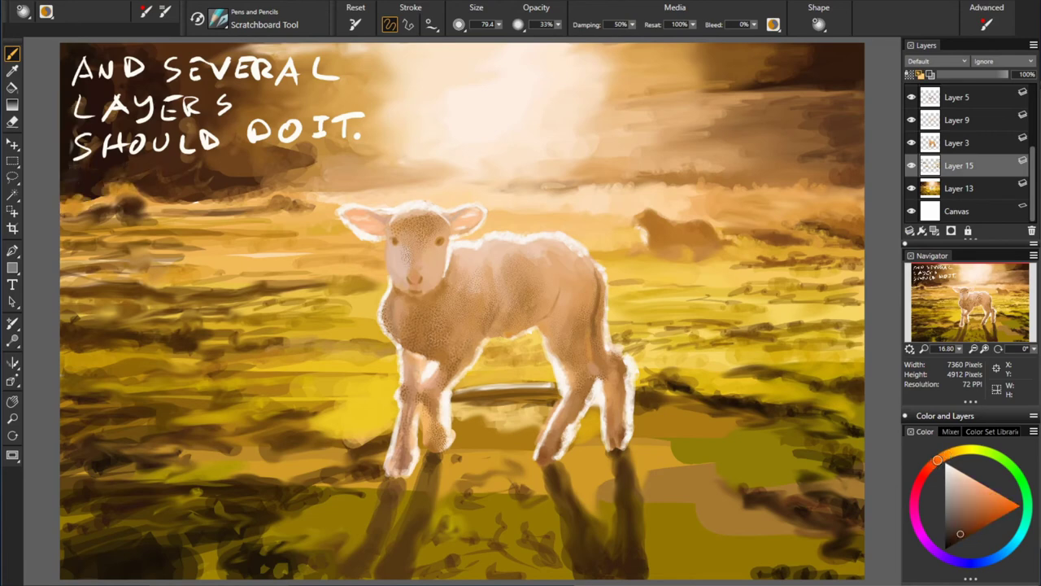
click(998, 505)
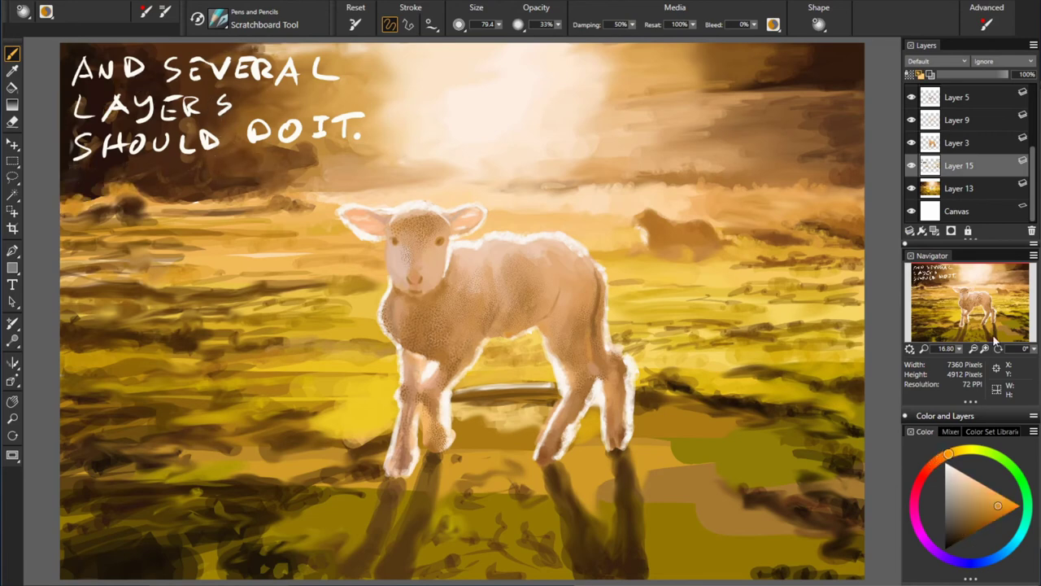
alt+click(167, 375)
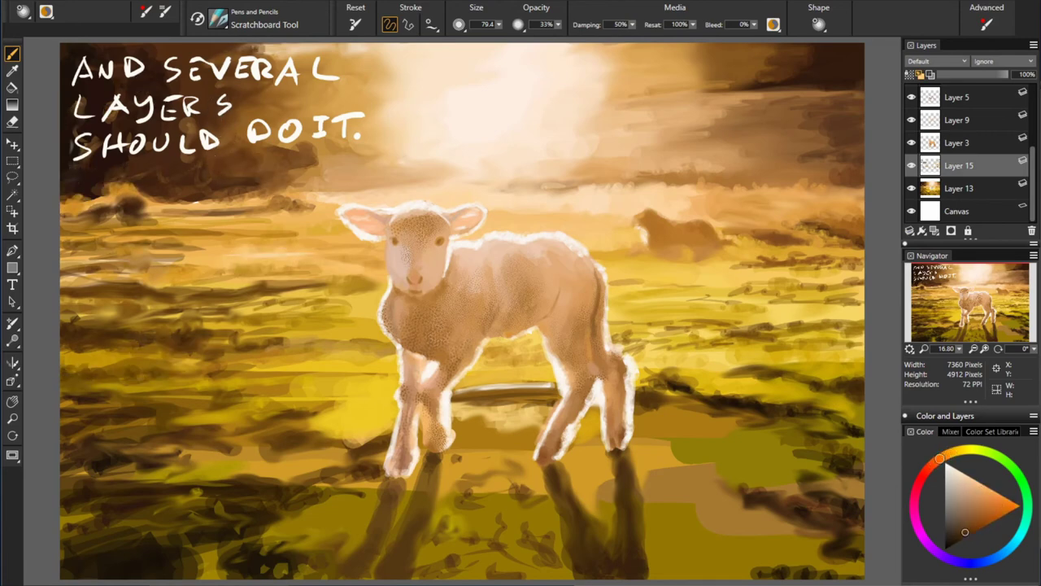
mouse_move(350, 431)
mouse_down()
mouse_move(244, 415)
mouse_move(120, 440)
mouse_up()
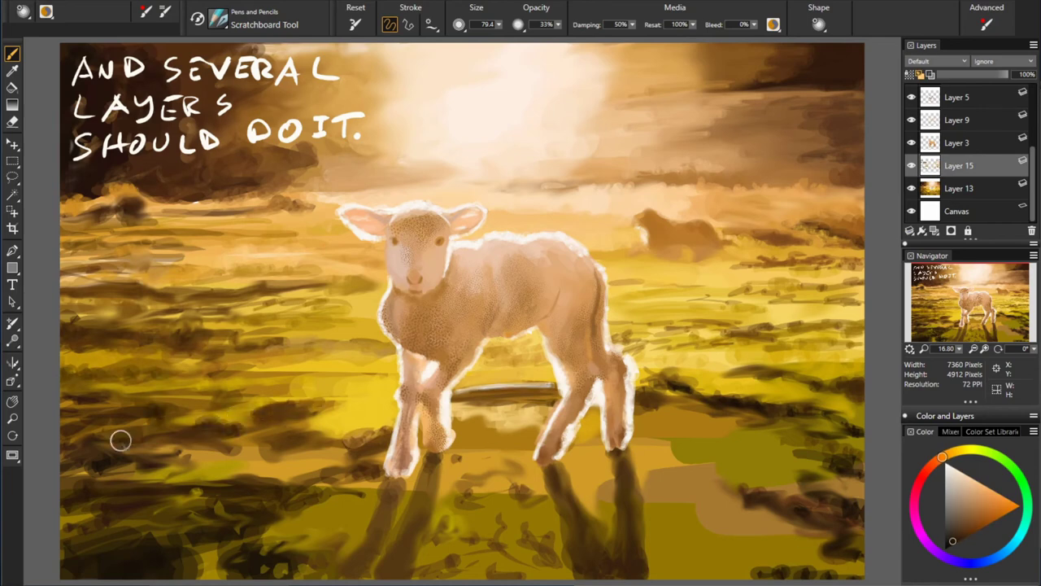
Step: Try several olive, orange and near-black shades, settling on a brown-orange colour
alt+click(158, 388)
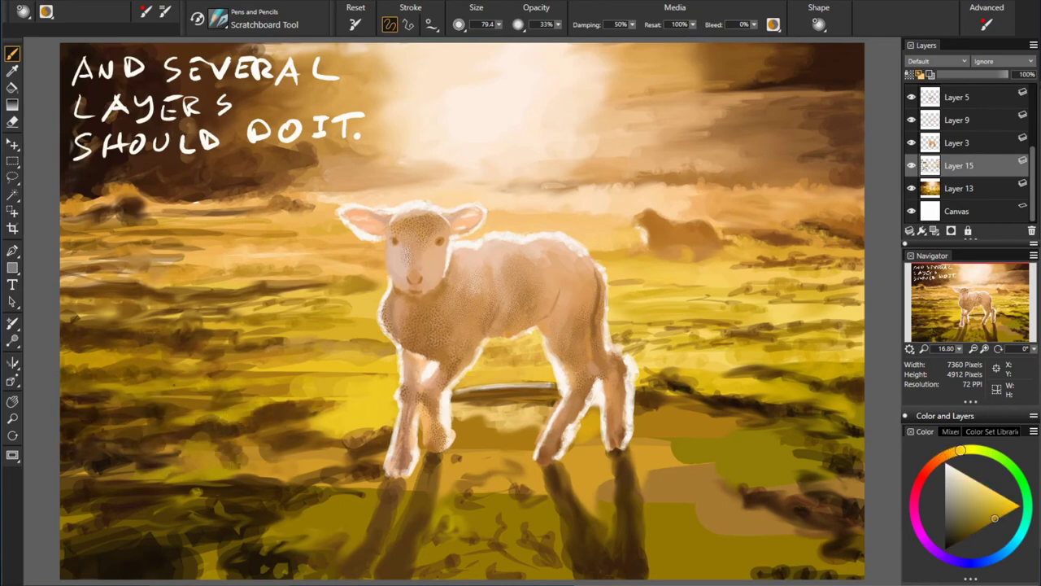
alt+click(171, 307)
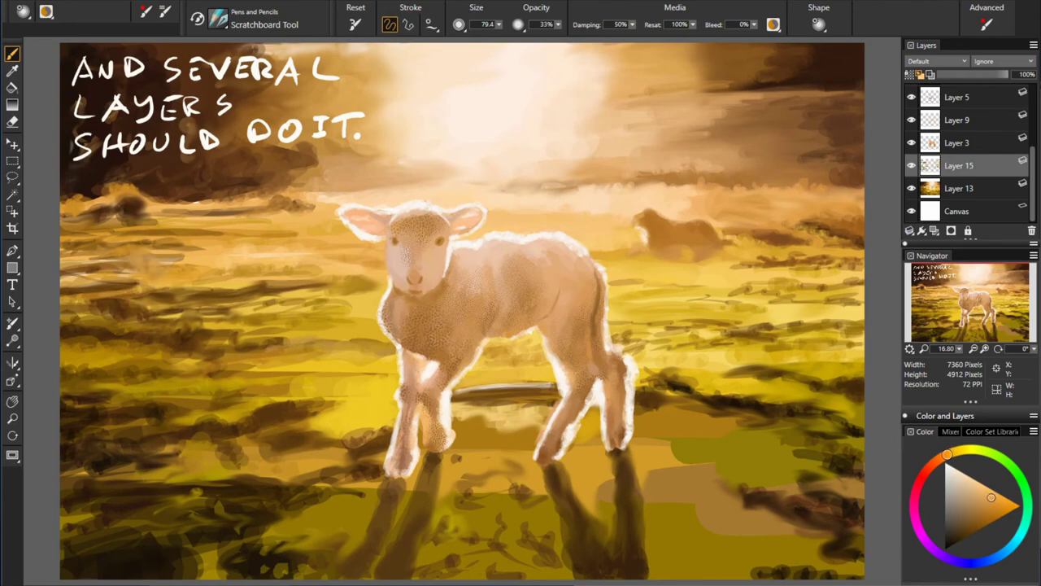
alt+click(135, 215)
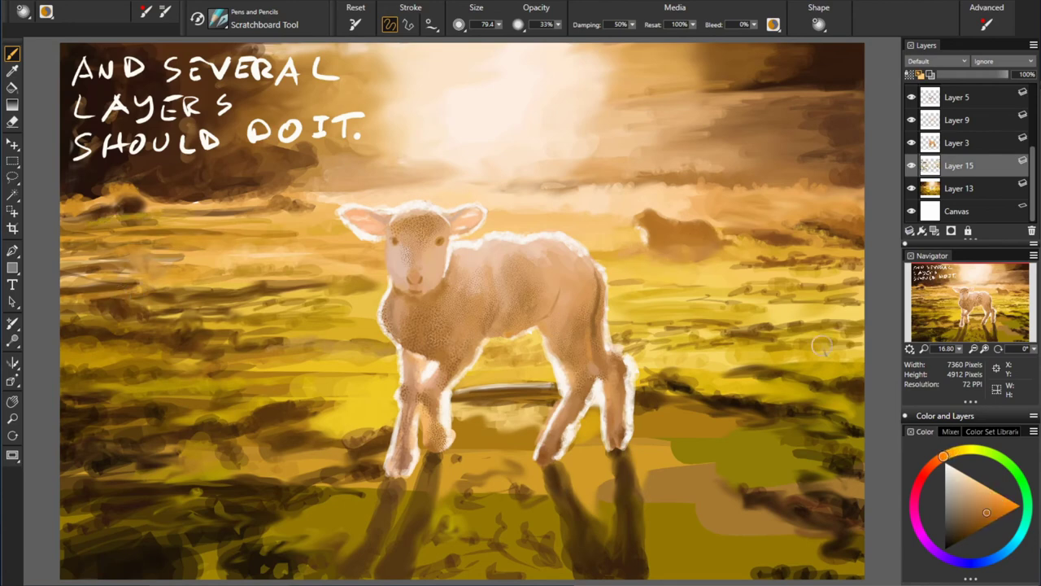
alt+click(567, 513)
alt+click(499, 521)
alt+click(564, 481)
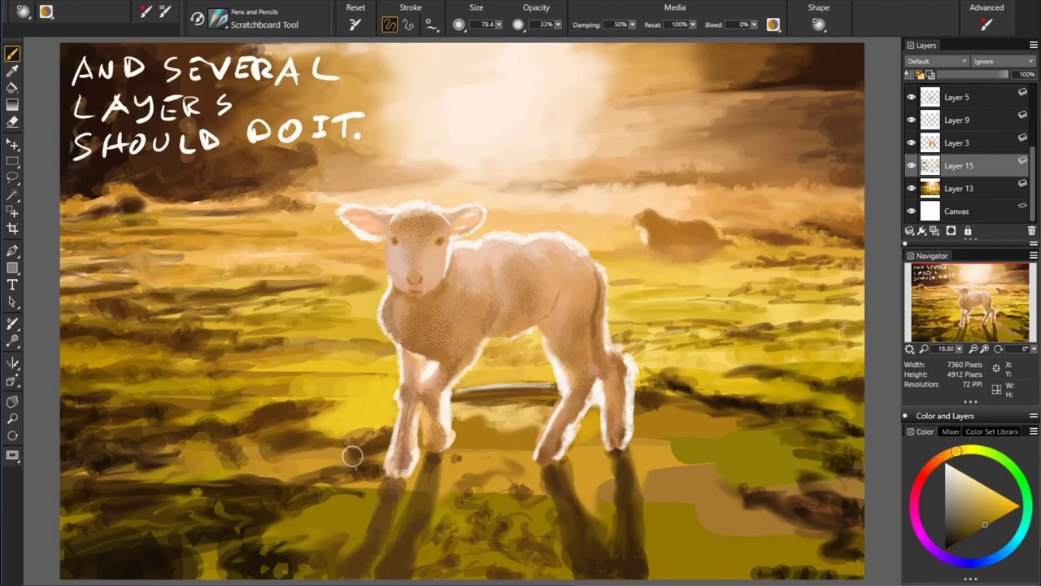
alt+click(441, 454)
alt+click(340, 564)
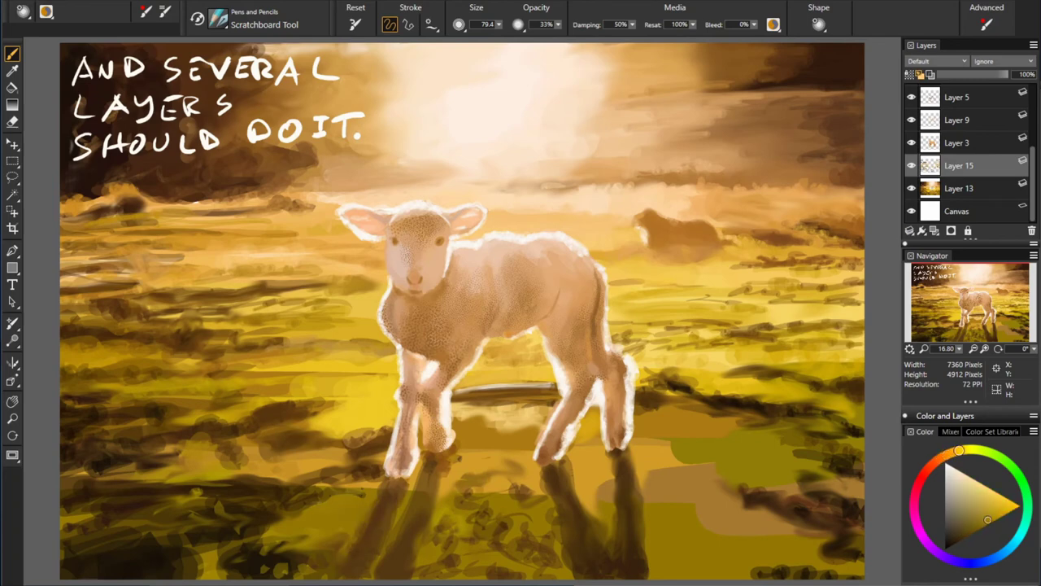
alt+click(319, 500)
alt+click(385, 508)
alt+click(276, 427)
alt+click(205, 451)
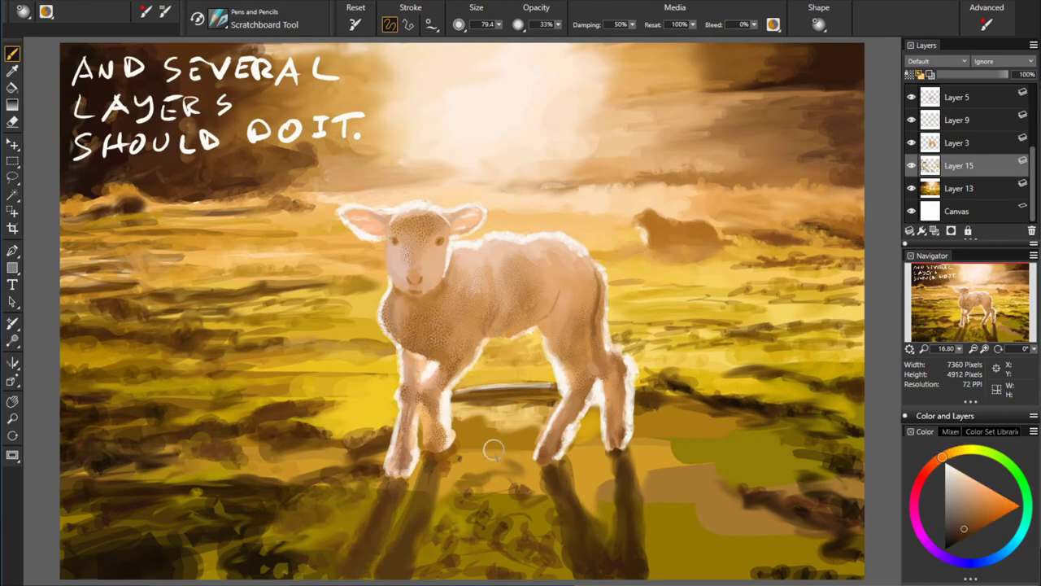
alt+click(148, 505)
alt+click(547, 571)
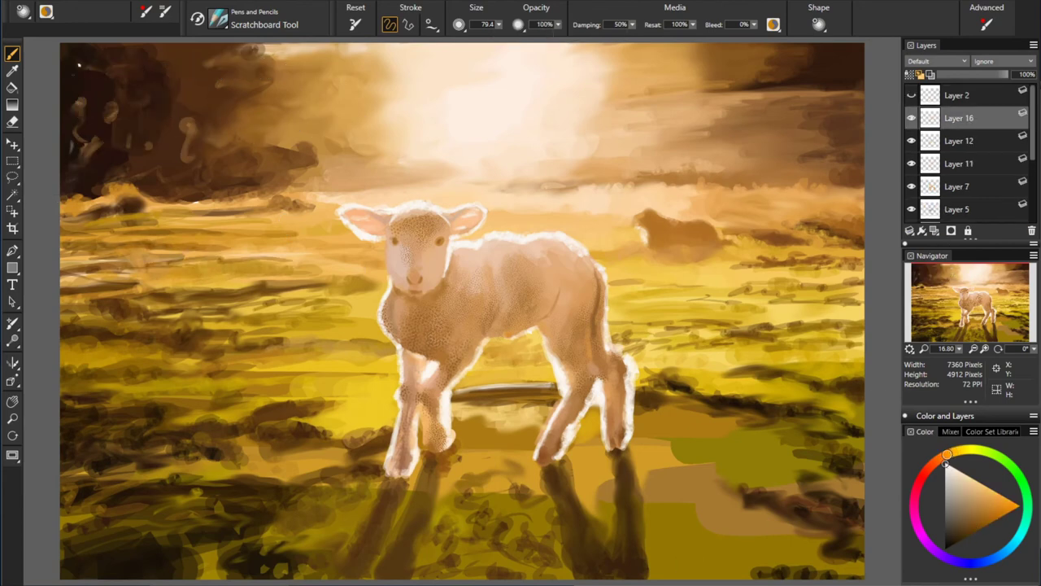
Step: Start a new layer and handwrite 'Okay — now for grass' and 'Sheep dog' notes
drag(72, 70, 203, 62)
drag(65, 91, 234, 90)
mouse_move(91, 119)
mouse_down()
mouse_move(110, 137)
mouse_move(213, 138)
mouse_up()
mouse_move(664, 67)
mouse_down()
mouse_move(716, 94)
mouse_move(834, 122)
mouse_up()
Step: Hide the background brushwork layer and add a new layer for grass blades
drag(756, 143, 706, 205)
scroll(964, 154, down, 3)
click(912, 165)
key(ctrl+shift+n)
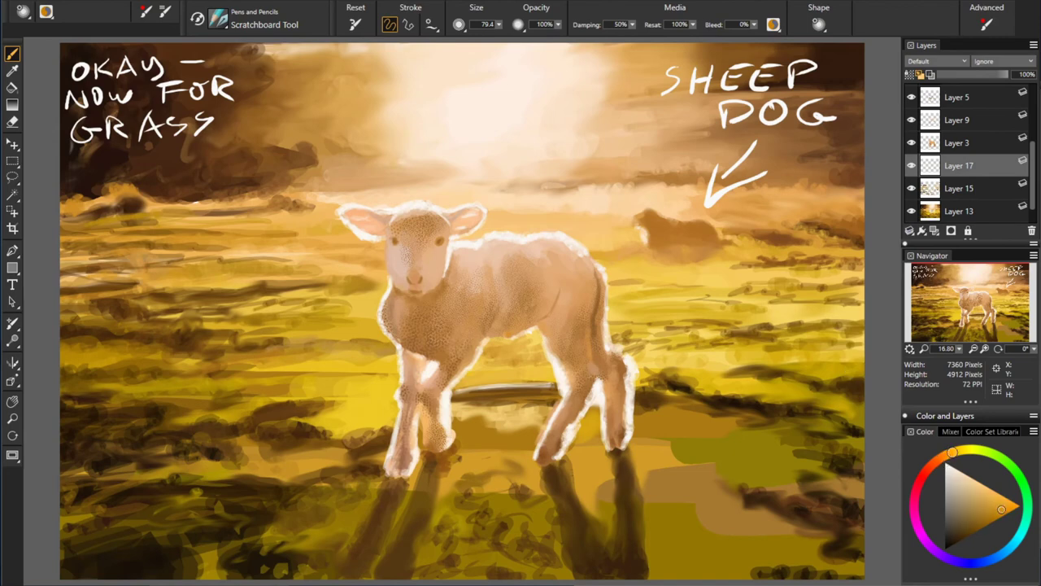
Step: Paint short grass blades across the lower-left and lower-middle foreground
drag(956, 451, 982, 449)
drag(159, 498, 169, 517)
drag(75, 483, 88, 501)
drag(122, 469, 130, 498)
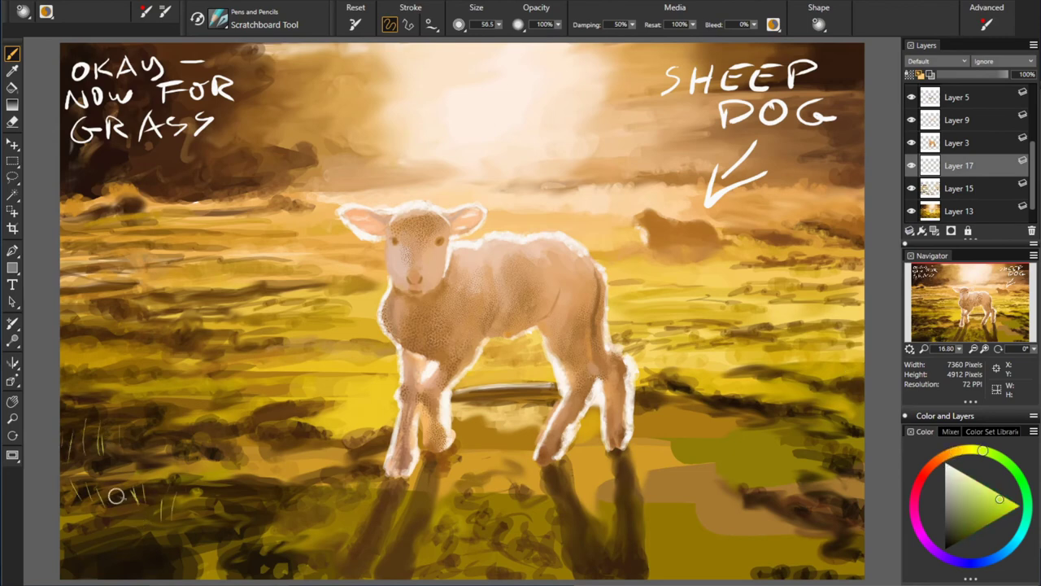
drag(267, 471, 263, 503)
mouse_move(376, 473)
mouse_down()
mouse_move(373, 509)
mouse_move(317, 542)
mouse_up()
drag(286, 444, 281, 469)
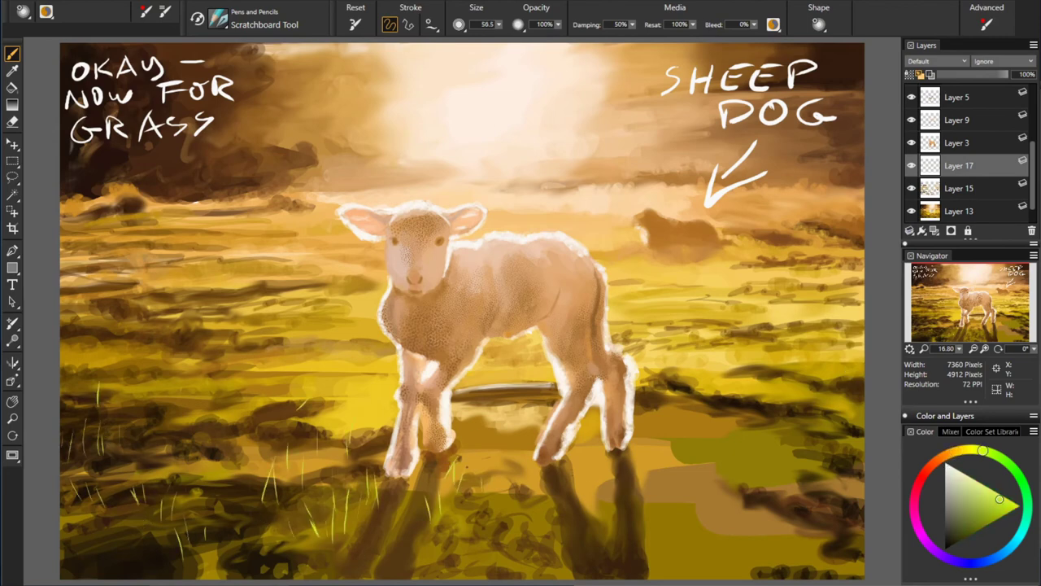
Step: Paint grass blades around the lamb's legs and in the right foreground
drag(556, 468, 538, 522)
drag(522, 488, 517, 514)
drag(535, 532, 526, 565)
drag(586, 453, 581, 499)
drag(656, 436, 641, 467)
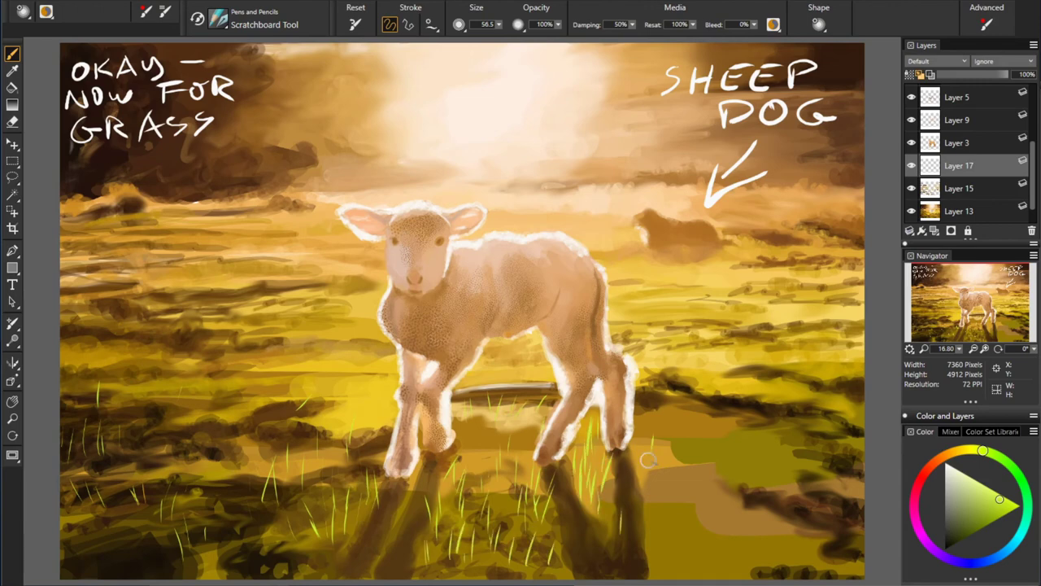
drag(685, 413, 680, 449)
drag(741, 396, 737, 439)
mouse_move(712, 457)
mouse_down()
mouse_move(709, 521)
mouse_move(724, 553)
mouse_up()
drag(787, 447, 794, 537)
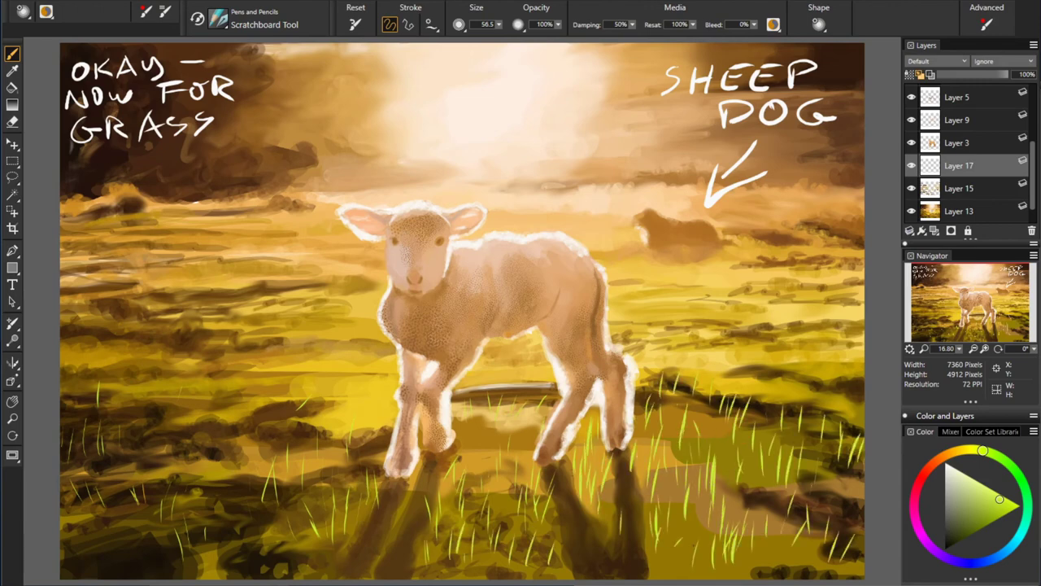
drag(802, 386, 799, 415)
Step: Add more grass blades on the left side of the field
drag(149, 355, 135, 397)
drag(95, 328, 81, 366)
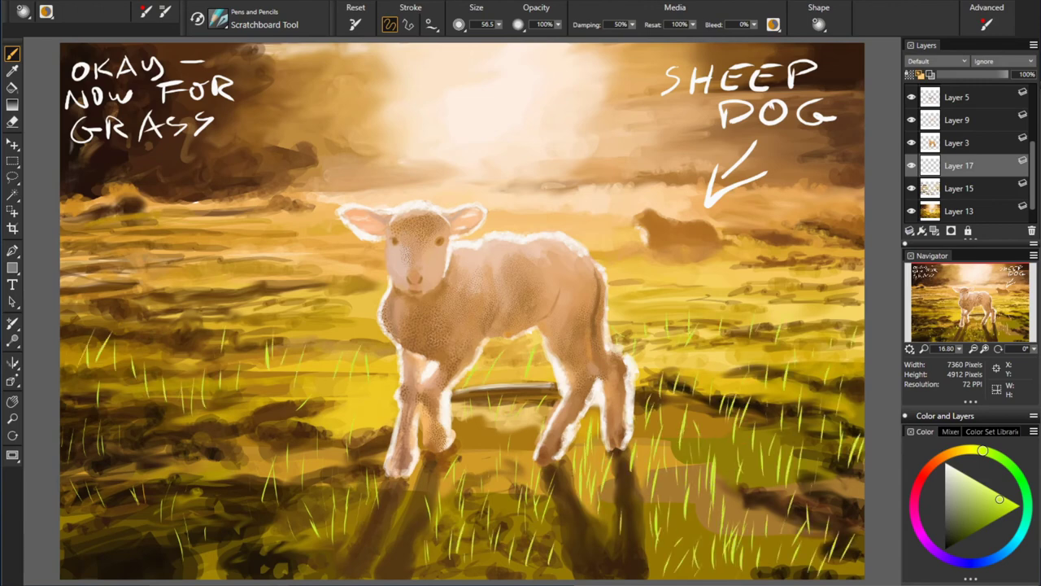
drag(250, 319, 247, 352)
drag(202, 311, 187, 342)
Step: Return to the background layer with a larger, lower-opacity smear blender
click(958, 188)
key(b)
drag(504, 94, 541, 94)
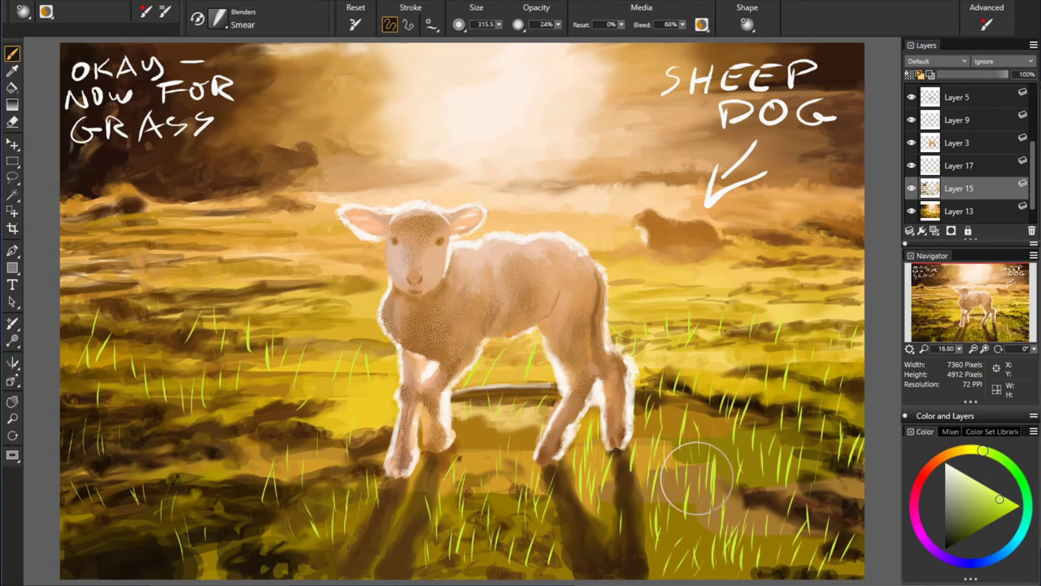
Step: On Layer 17, paint more grass blades in the lower-left field
click(958, 165)
key(b)
drag(97, 370, 79, 419)
drag(117, 342, 111, 358)
drag(159, 517, 173, 557)
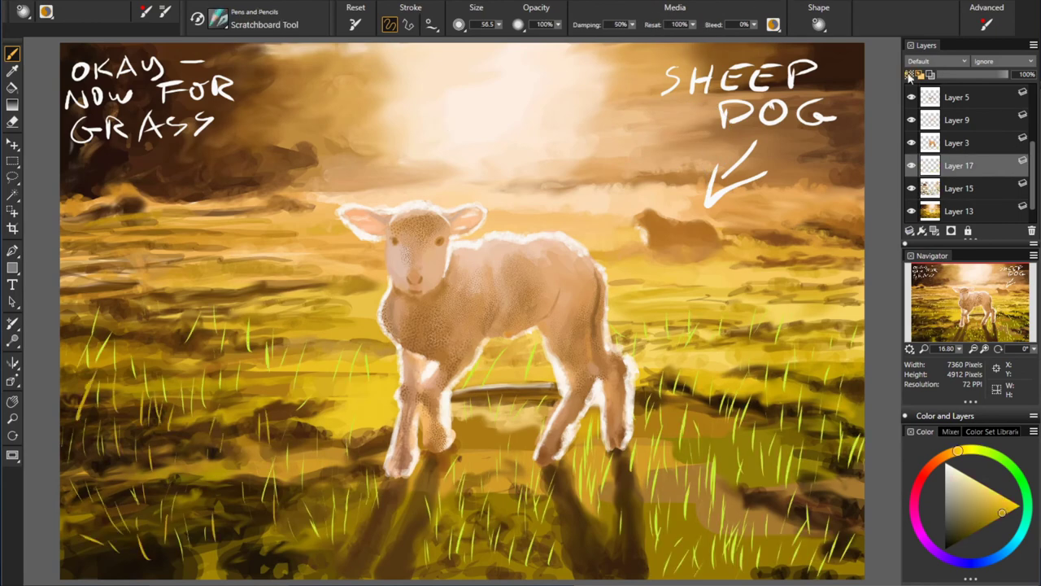
Step: Hide the handwritten-notes layer and select Layer 18 with an orange colour
alt+click(665, 532)
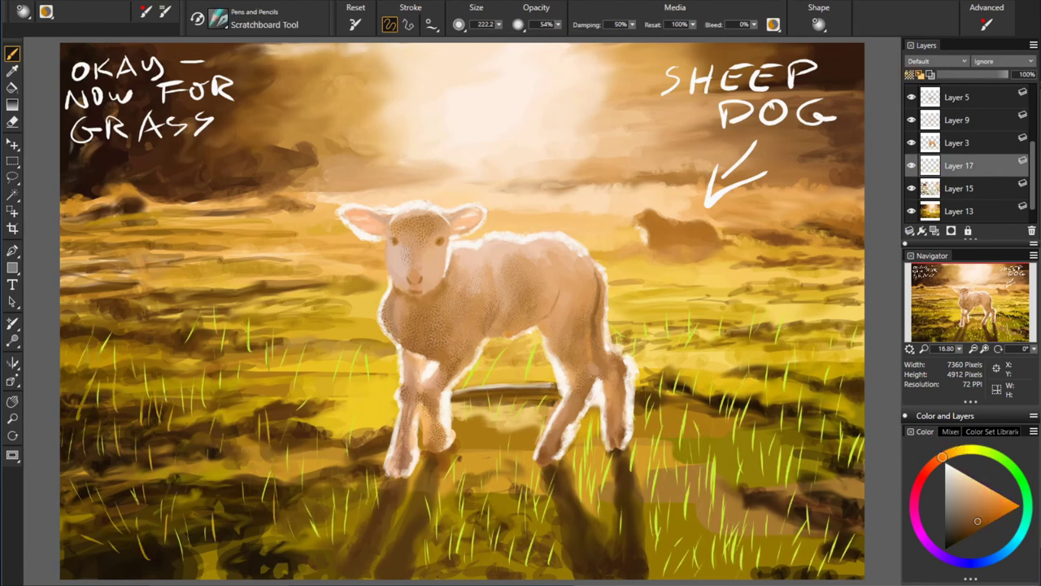
alt+click(716, 415)
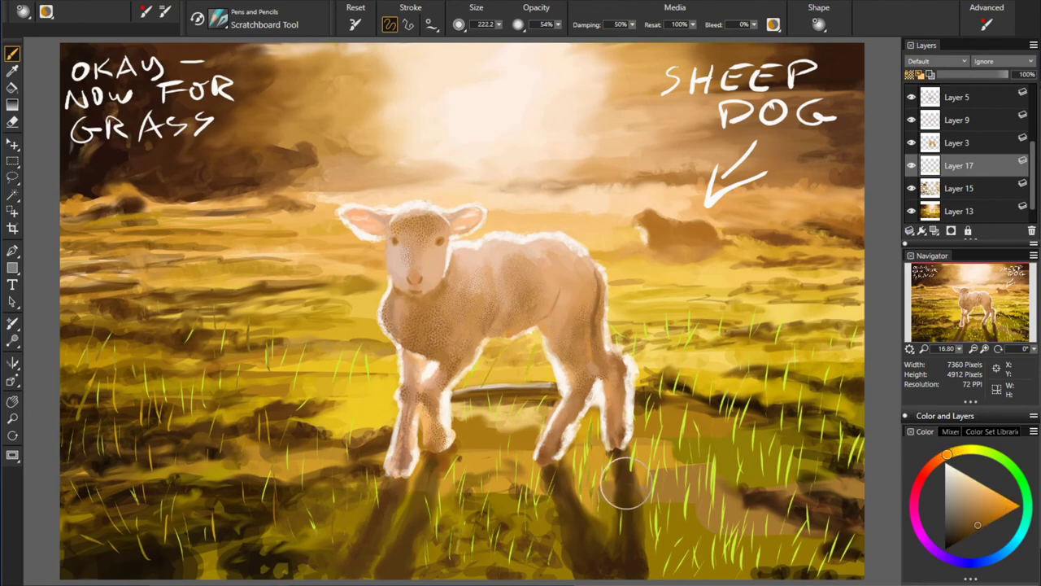
alt+click(732, 541)
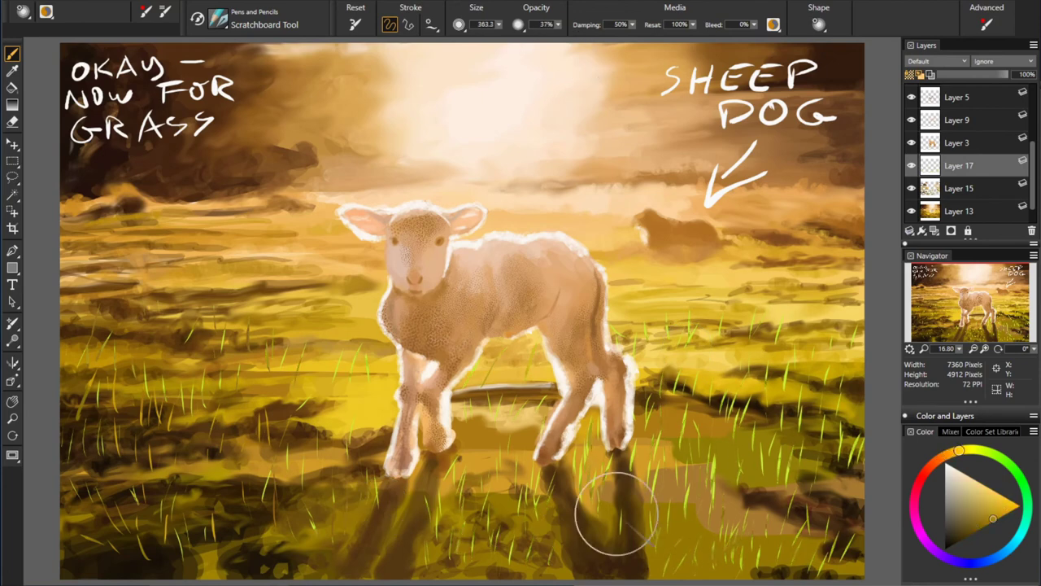
scroll(968, 155, up, 3)
click(959, 118)
click(911, 96)
alt+click(201, 172)
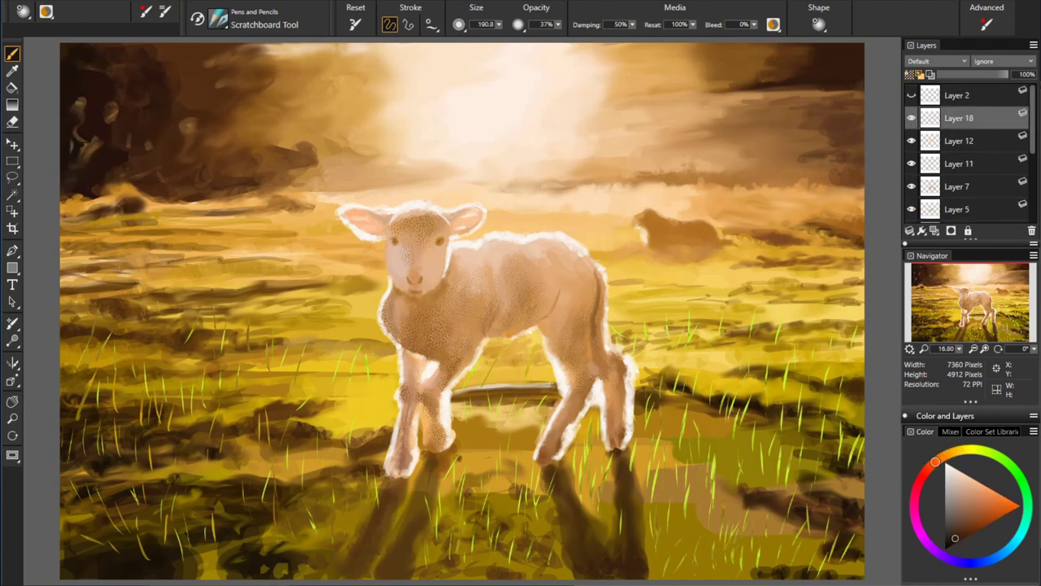
Step: Dab soft orange light into the top-left clouds and right of the sun
alt+click(398, 197)
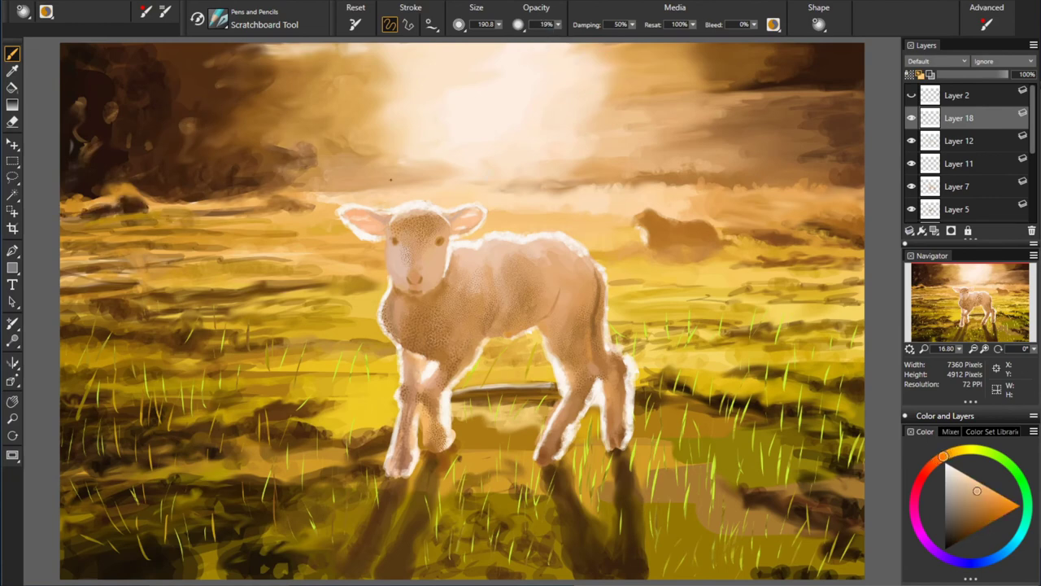
drag(185, 63, 259, 75)
alt+click(465, 145)
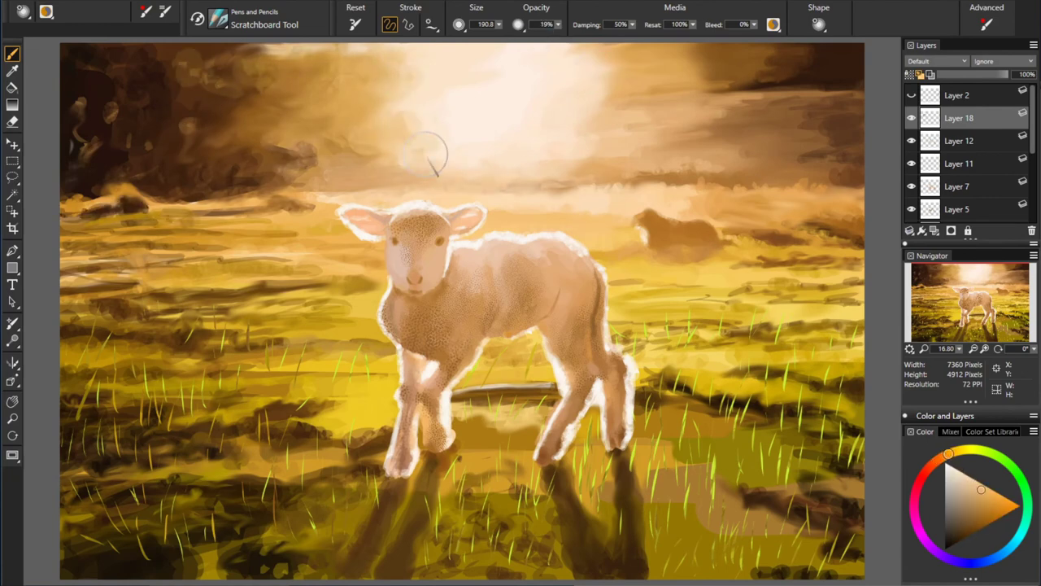
alt+click(579, 150)
drag(618, 130, 708, 89)
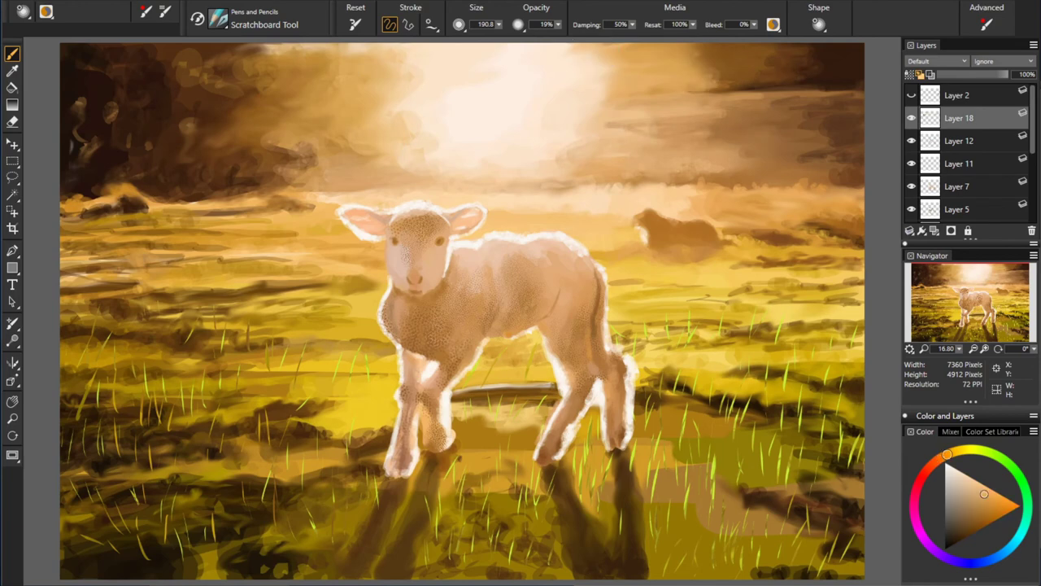
Step: Add a light rim along the distant sheep's back and a faint field stroke
alt+click(724, 238)
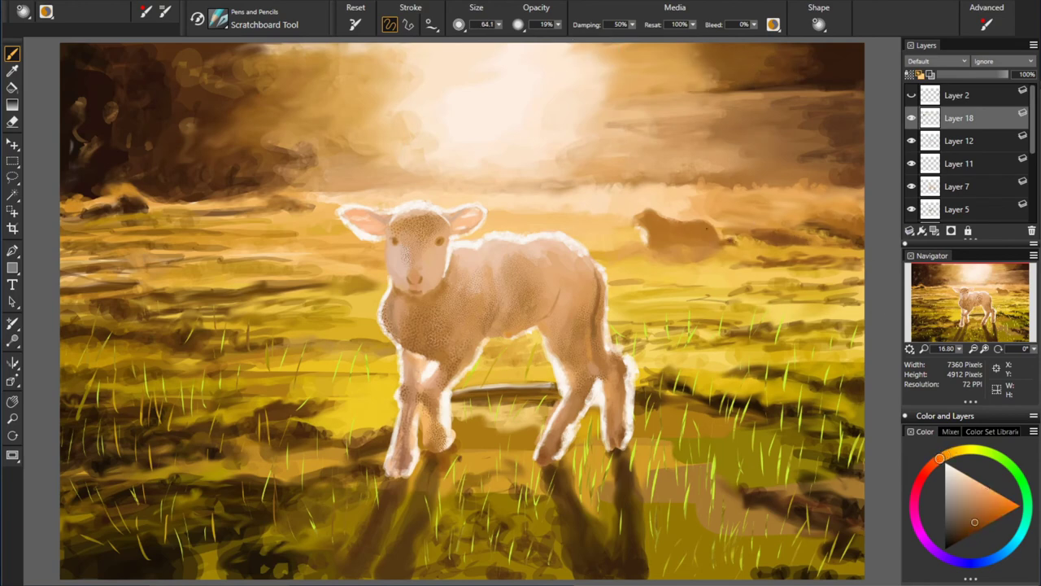
drag(716, 236, 663, 232)
alt+click(667, 244)
alt+click(594, 257)
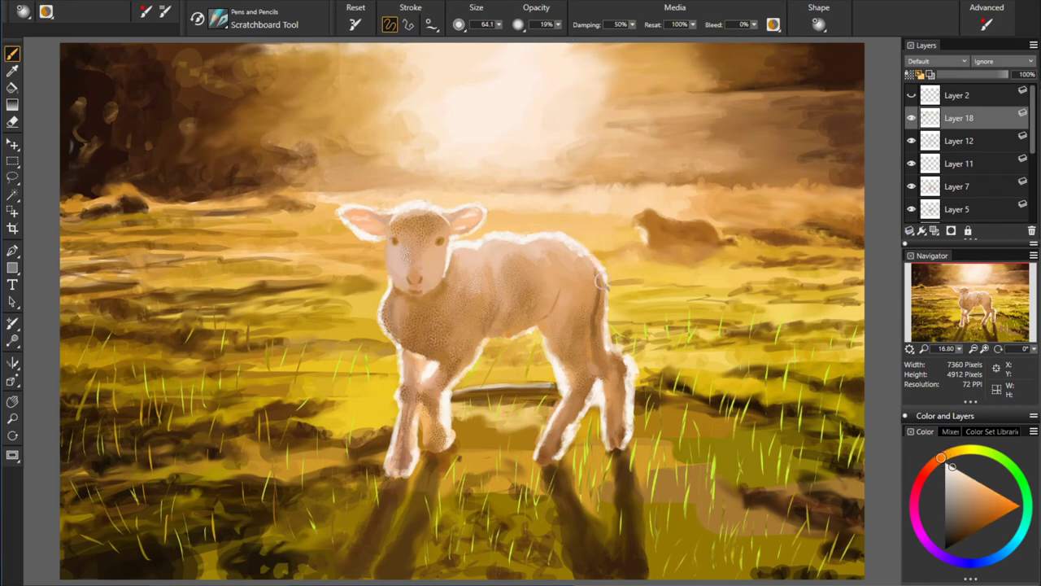
alt+click(373, 239)
drag(616, 281, 743, 277)
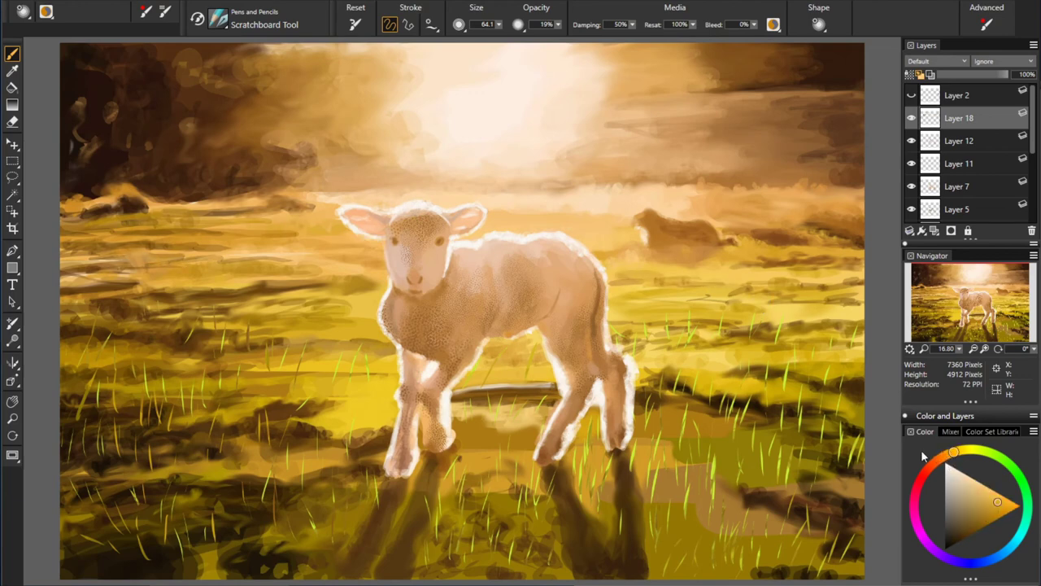
Step: Try various orange tones on the colour wheel, ending on a pale near-white
alt+click(523, 353)
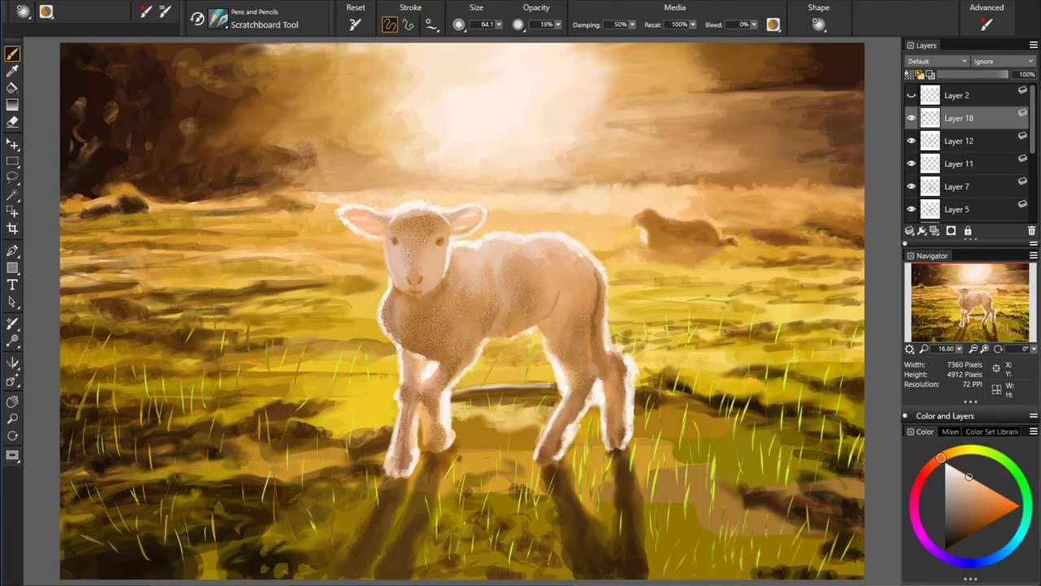
alt+click(521, 236)
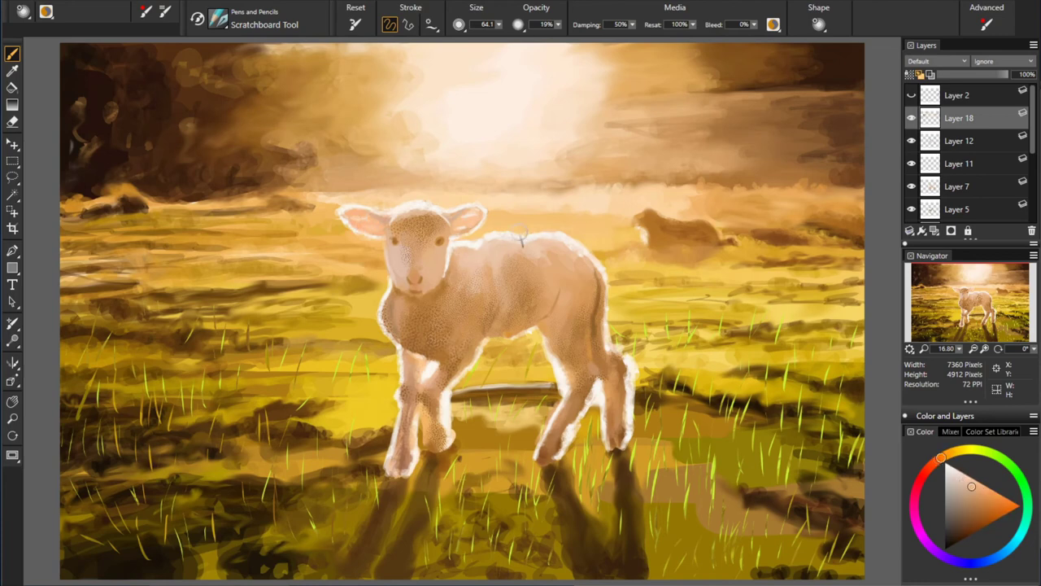
alt+click(422, 293)
alt+click(326, 309)
alt+click(364, 332)
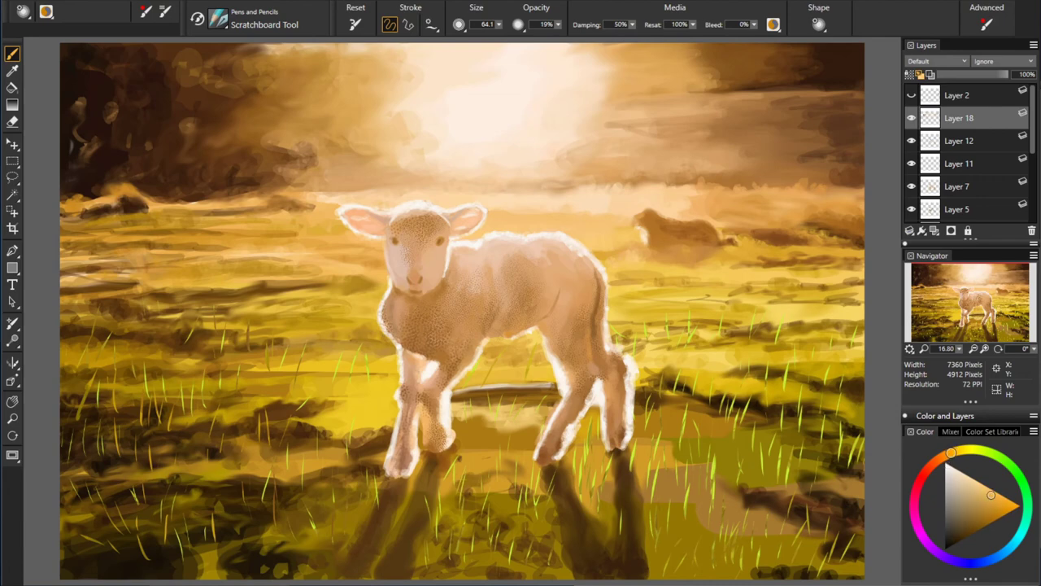
alt+click(458, 369)
alt+click(556, 374)
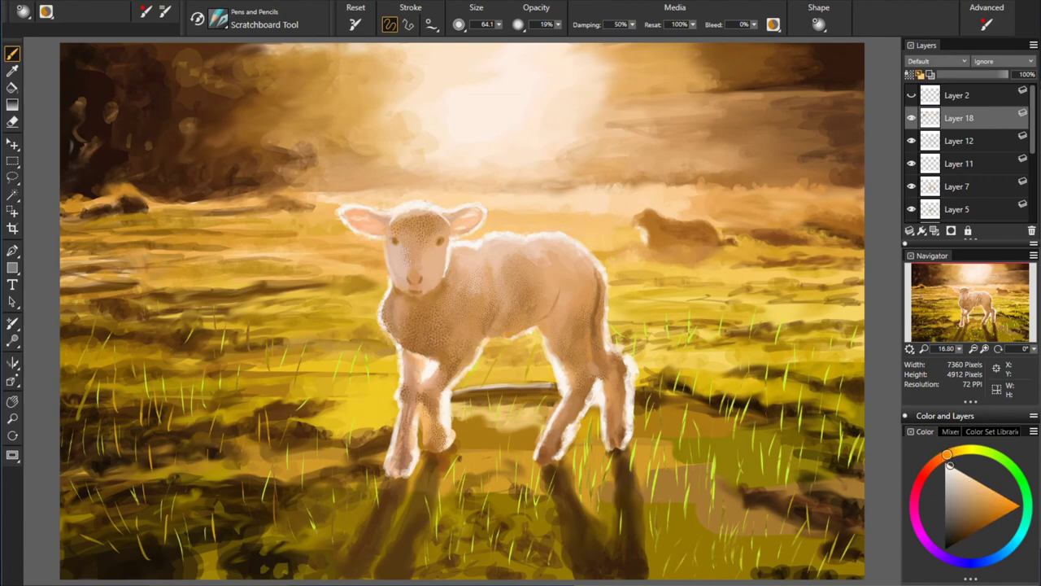
alt+click(660, 363)
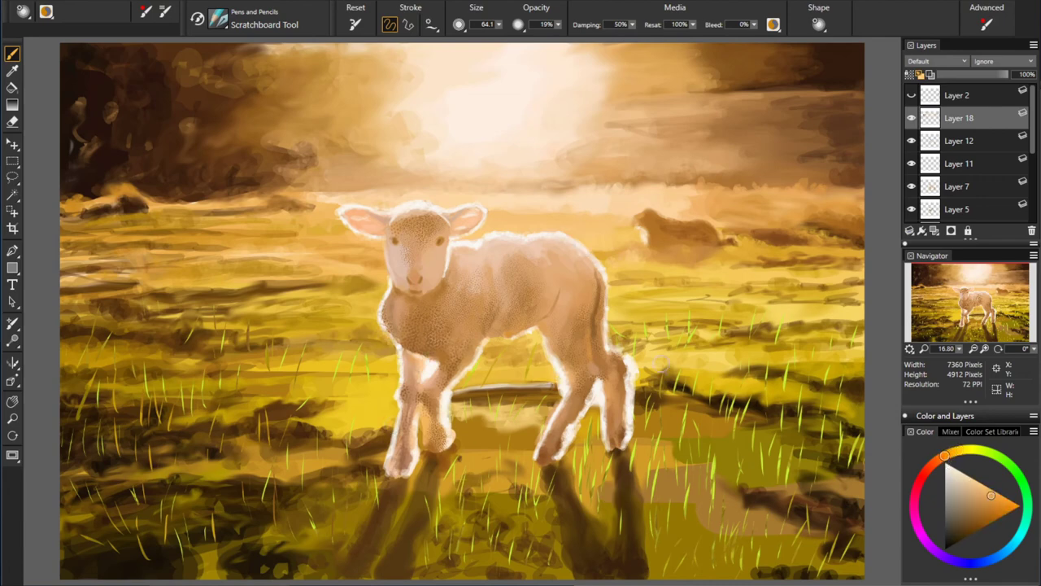
alt+click(399, 473)
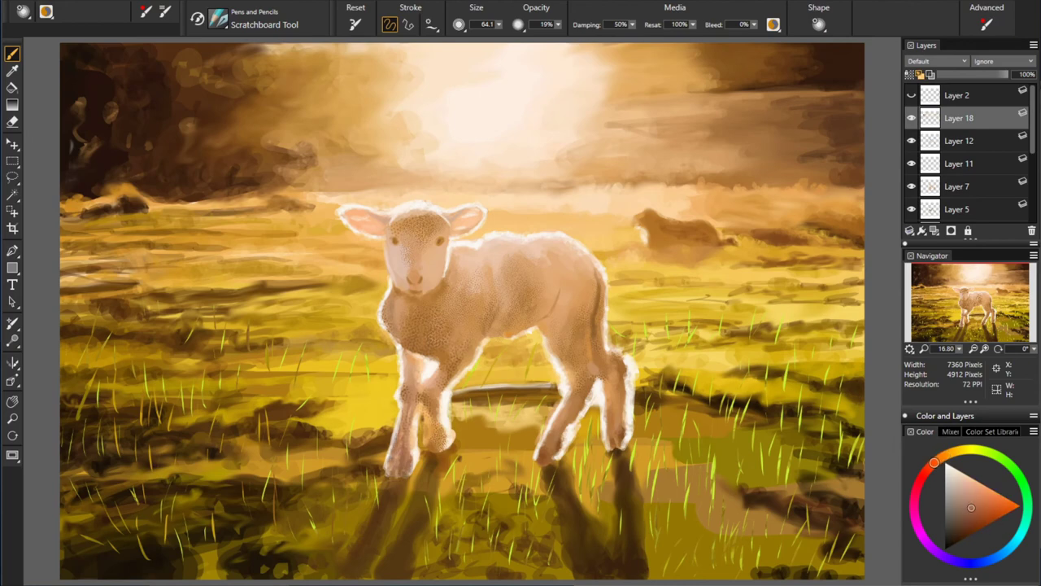
alt+click(355, 439)
Step: Dab small pale stones into the lower-left grass and shade them darker
drag(332, 480, 297, 523)
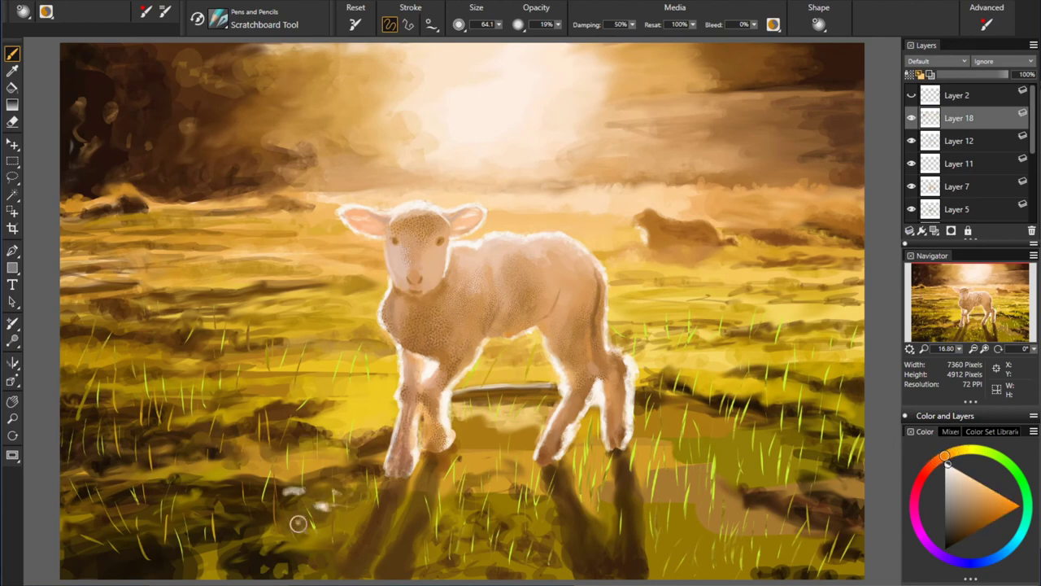
click(269, 479)
alt+click(156, 460)
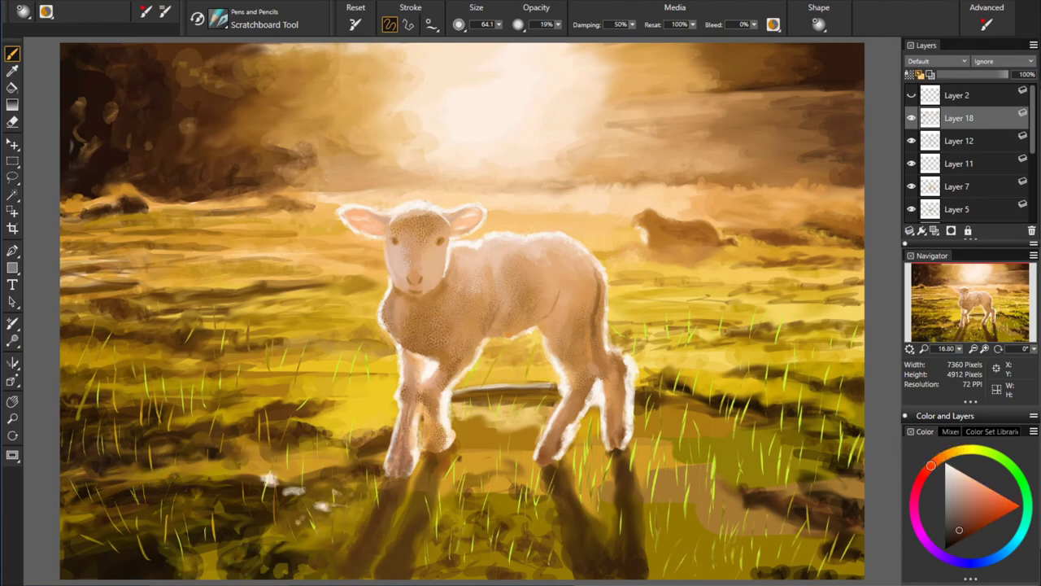
click(270, 480)
alt+click(122, 551)
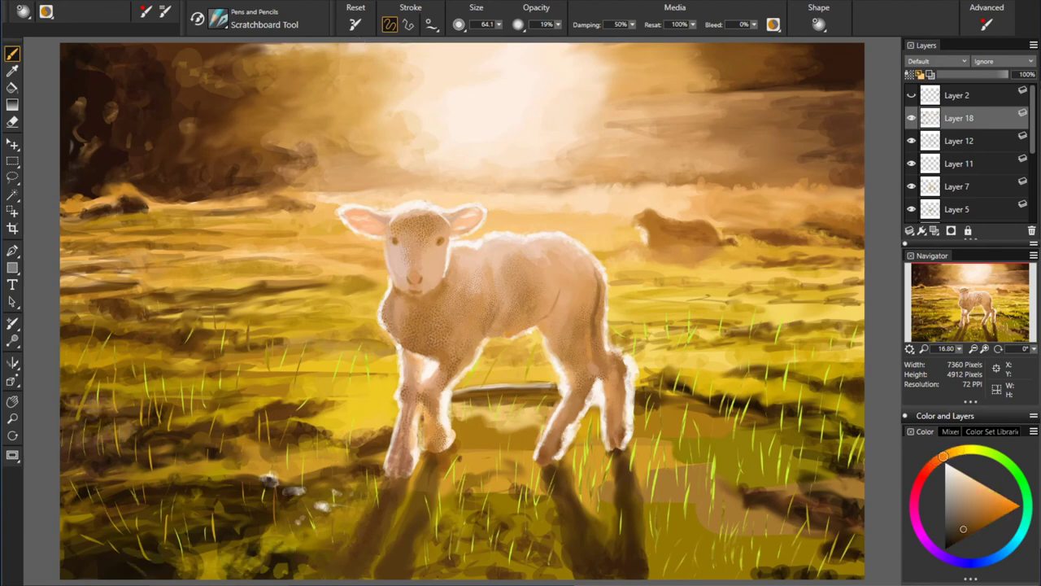
alt+click(317, 525)
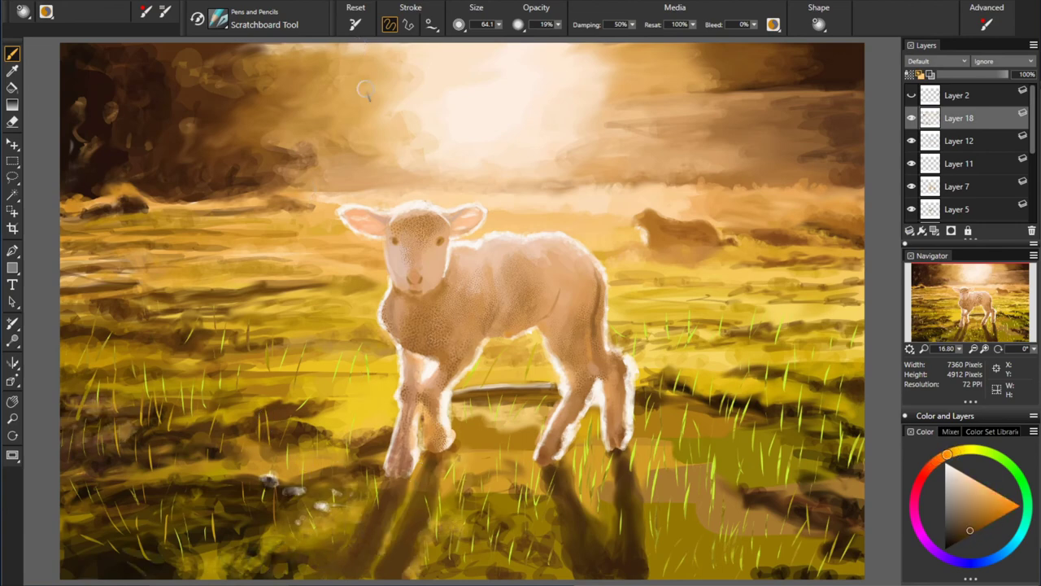
alt+click(558, 437)
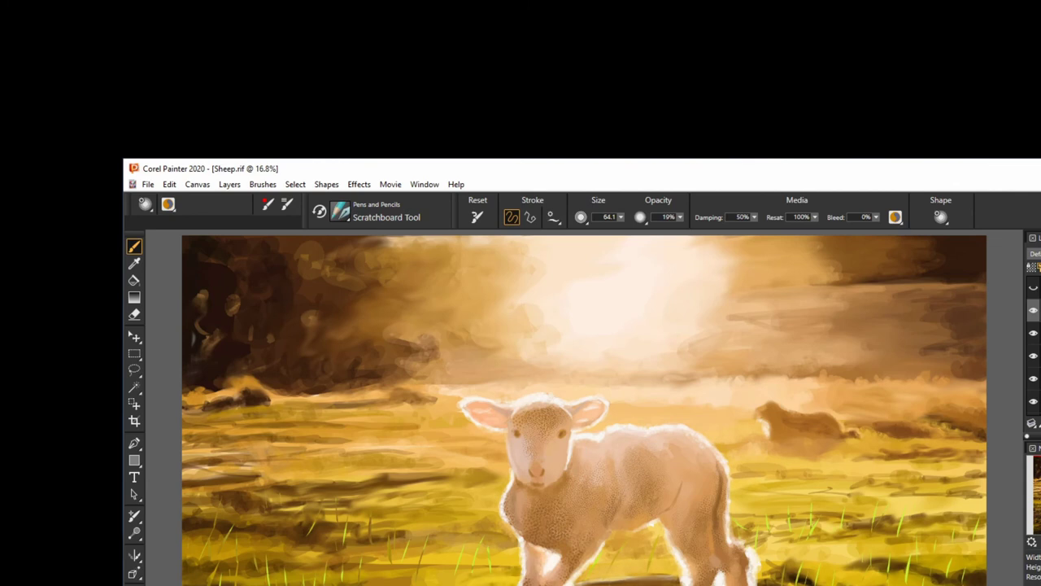
Step: Paint dark grass texture strokes across the lower-right field
mouse_move(854, 582)
mouse_down()
mouse_move(820, 573)
mouse_move(911, 537)
mouse_up()
drag(976, 500, 732, 492)
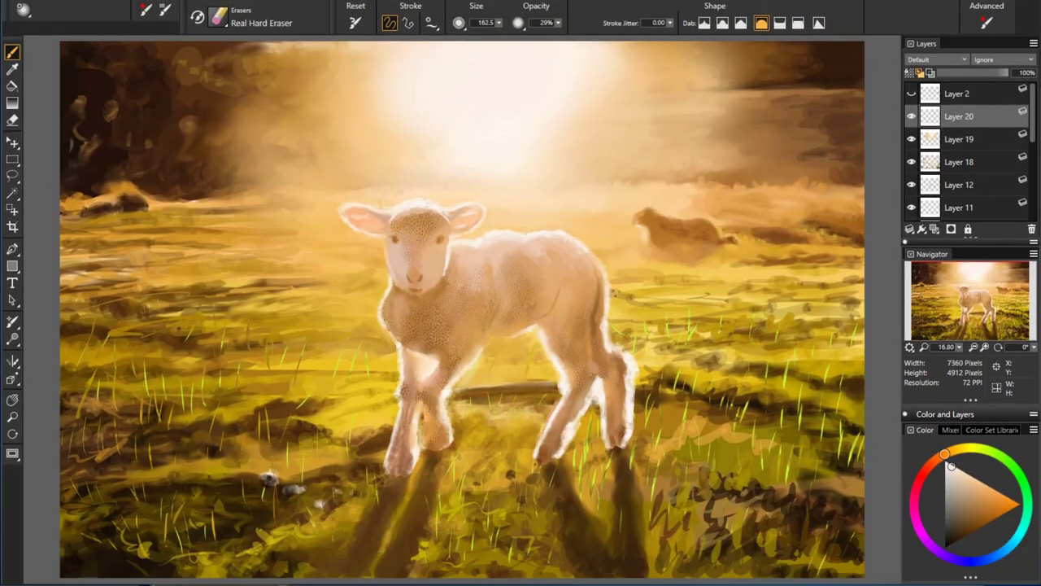
drag(86, 399, 265, 403)
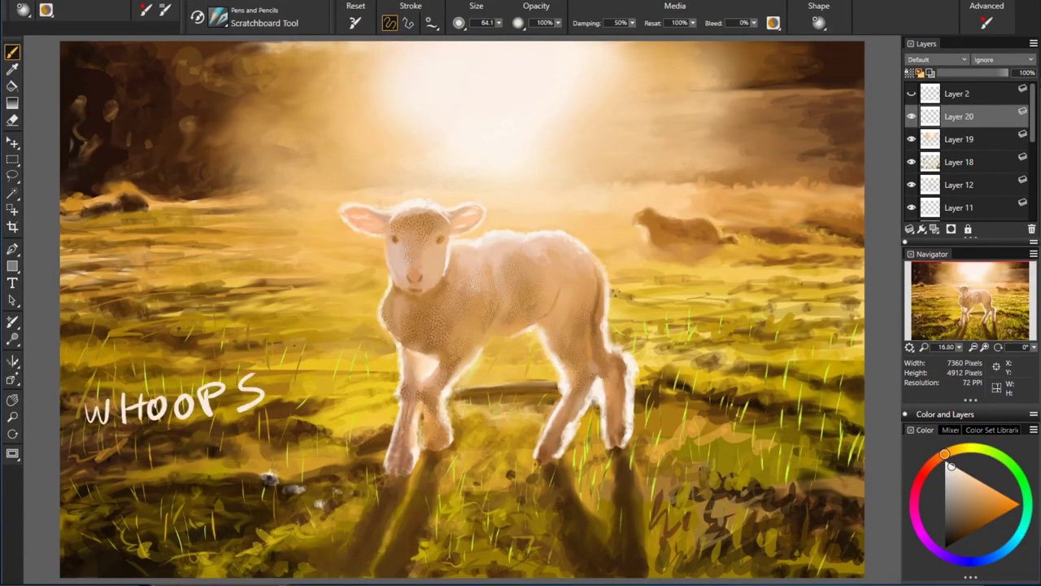
drag(297, 349, 295, 415)
drag(82, 455, 272, 451)
drag(73, 533, 167, 505)
mouse_move(118, 554)
mouse_down()
mouse_move(309, 512)
mouse_move(464, 509)
mouse_up()
drag(492, 508, 606, 476)
drag(667, 467, 834, 415)
mouse_move(451, 562)
mouse_down()
mouse_move(610, 521)
mouse_move(761, 504)
mouse_up()
mouse_move(73, 73)
mouse_down()
mouse_move(248, 89)
mouse_move(300, 81)
mouse_up()
drag(94, 110, 183, 130)
drag(73, 220, 309, 232)
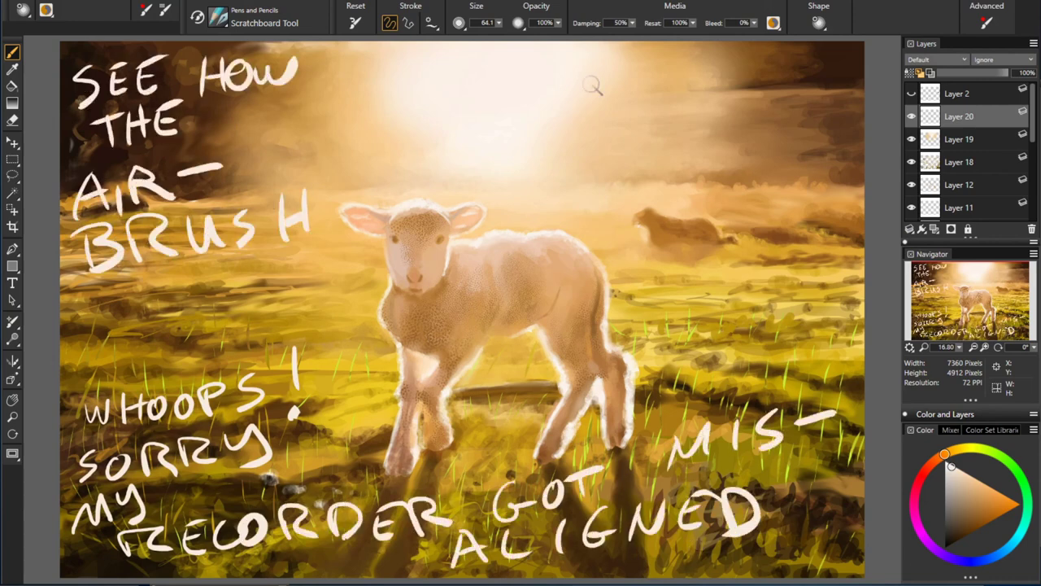
mouse_move(620, 106)
mouse_down()
mouse_move(691, 73)
mouse_move(846, 89)
mouse_up()
drag(627, 122, 761, 138)
drag(598, 162, 753, 187)
drag(793, 159, 826, 158)
drag(614, 207, 732, 244)
drag(761, 207, 789, 244)
drag(655, 260, 793, 285)
drag(647, 321, 838, 358)
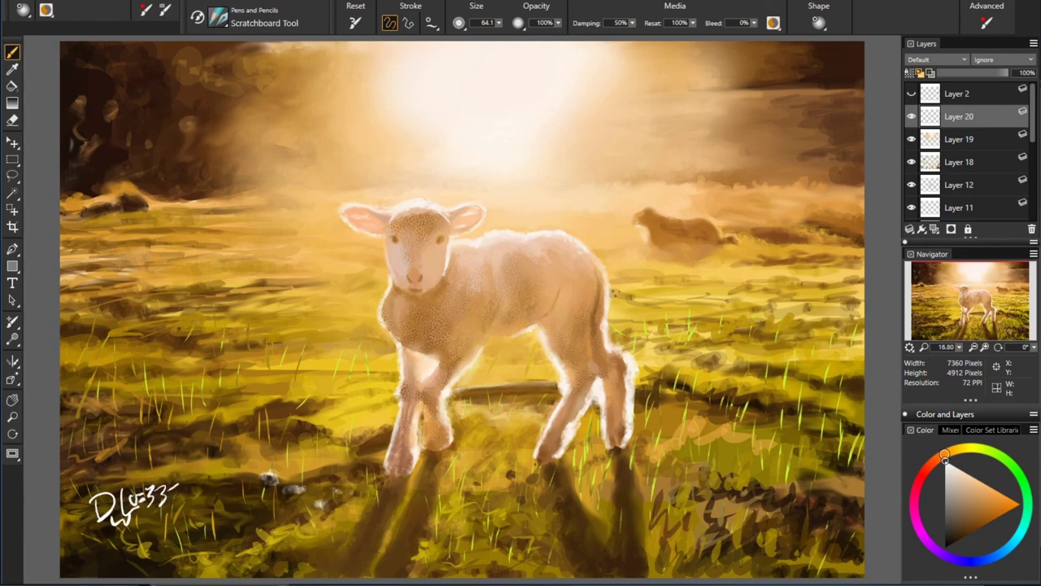
Step: Add an underline flourish stroke to the white signature
drag(175, 470, 239, 448)
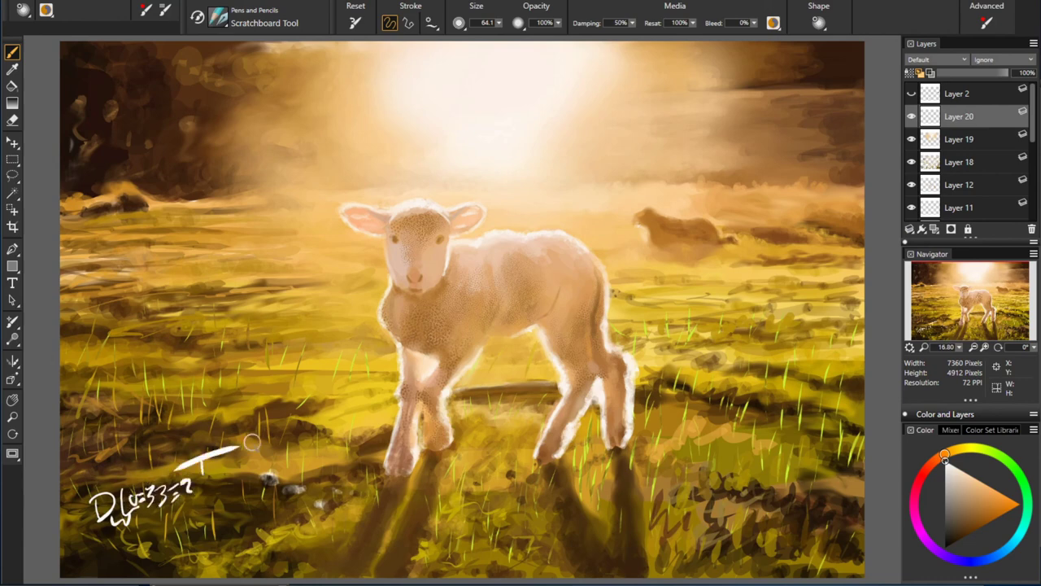